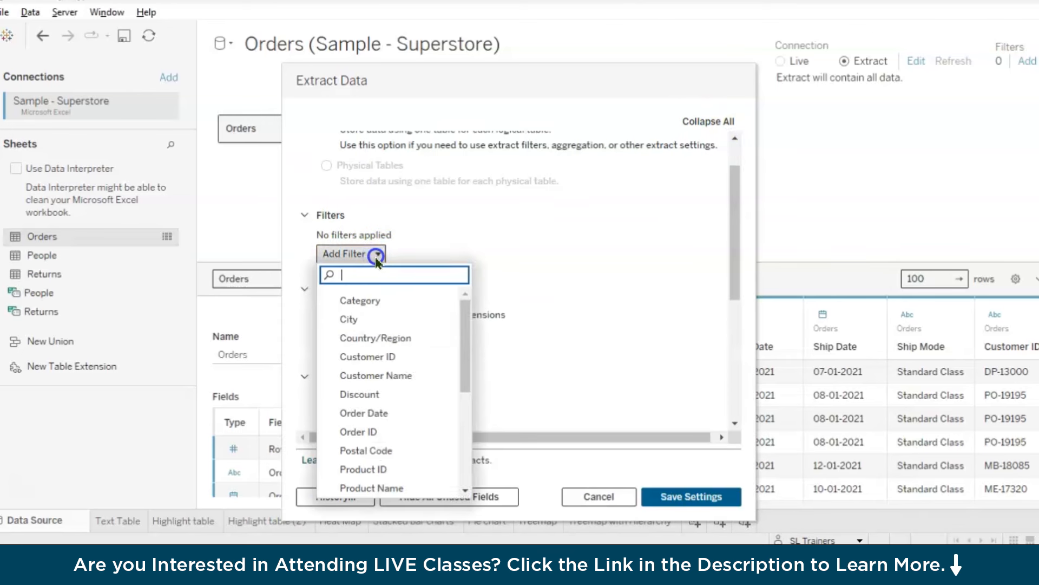
Review the extract's data storage, filter, aggregation, number of rows and incremental refresh options
{"action": "scroll", "coordinate": [397, 377], "scroll_direction": "down", "scroll_amount": 2}
{"action": "scroll", "coordinate": [424, 400], "scroll_direction": "down", "scroll_amount": 2}
{"action": "scroll", "coordinate": [424, 400], "scroll_direction": "up", "scroll_amount": 4}
{"action": "scroll", "coordinate": [524, 304], "scroll_direction": "down", "scroll_amount": 1}
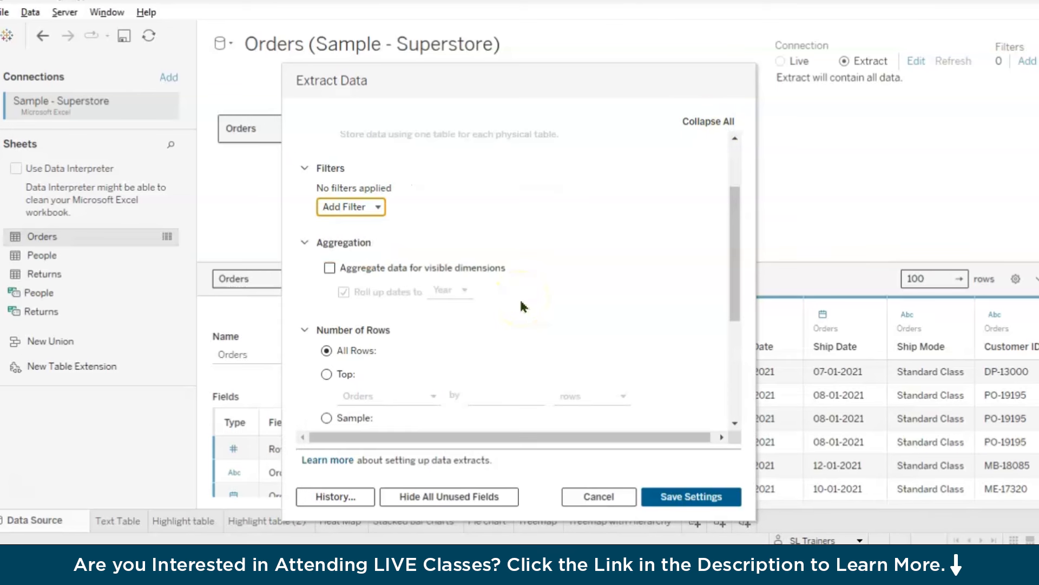
{"action": "scroll", "coordinate": [521, 305], "scroll_direction": "down", "scroll_amount": 1}
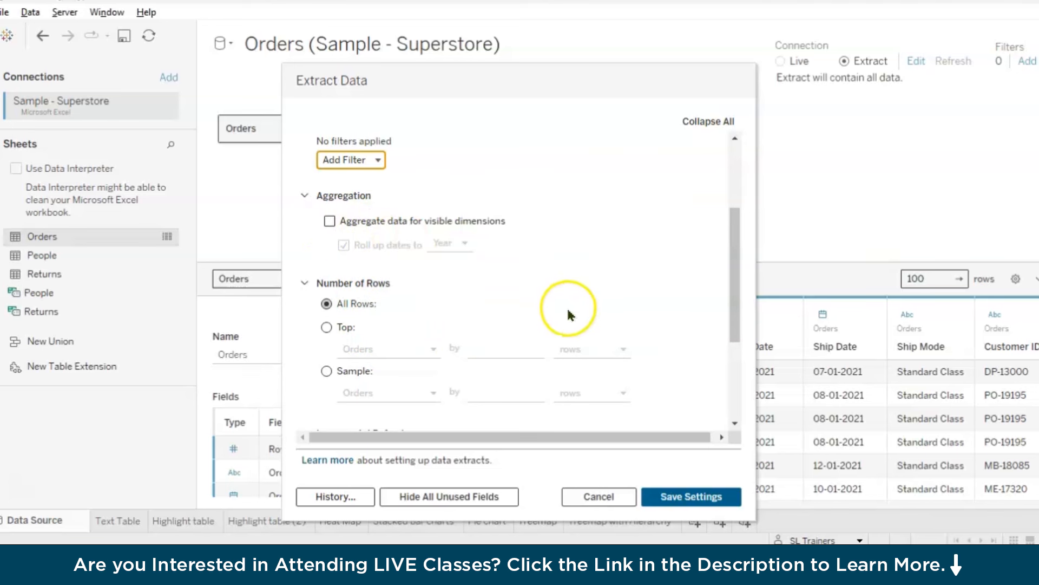
{"action": "scroll", "coordinate": [567, 307], "scroll_direction": "down", "scroll_amount": 1}
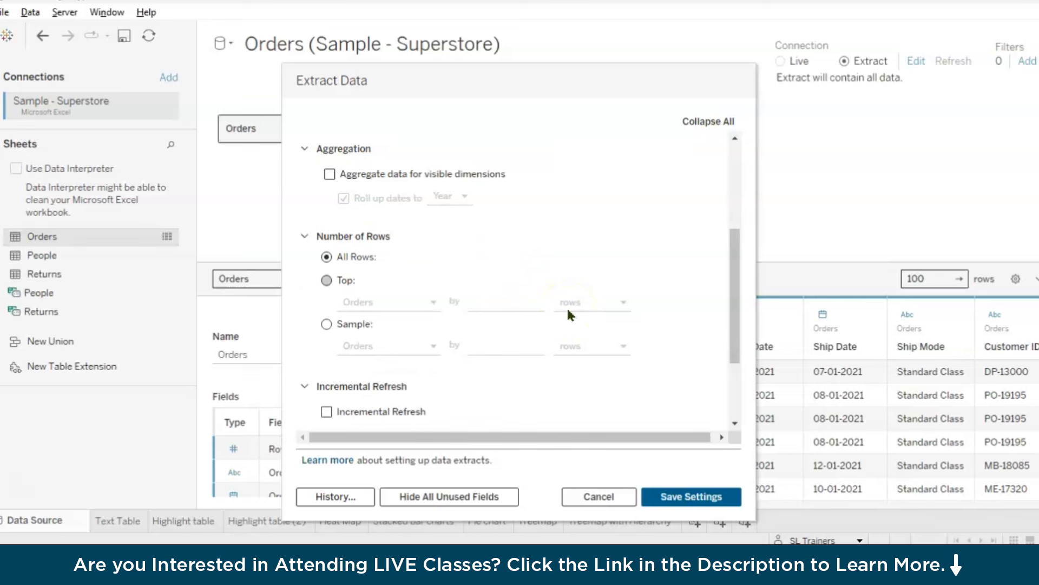
{"action": "scroll", "coordinate": [568, 315], "scroll_direction": "down", "scroll_amount": 1}
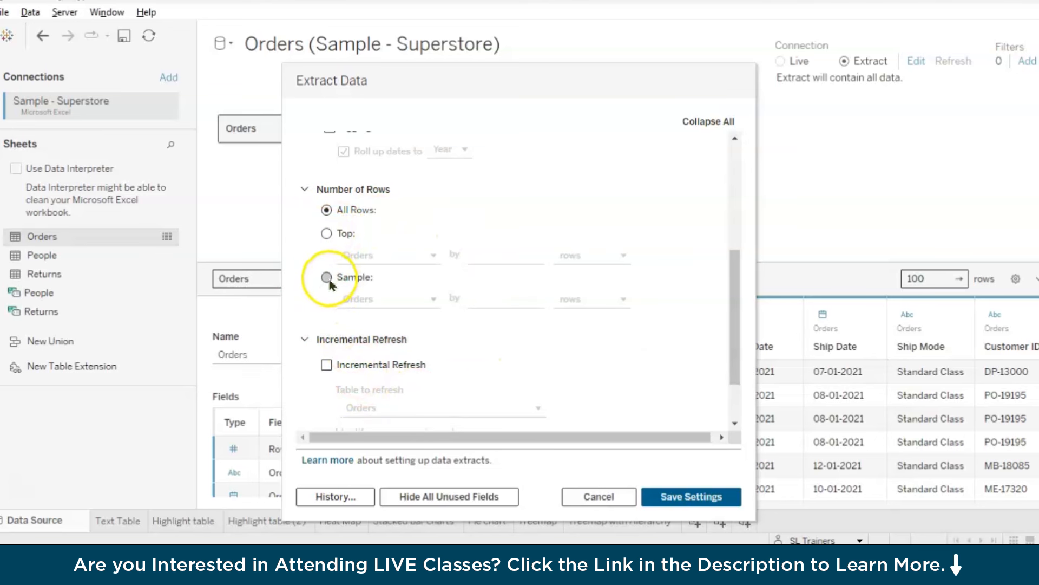
{"action": "scroll", "coordinate": [327, 275], "scroll_direction": "down", "scroll_amount": 2}
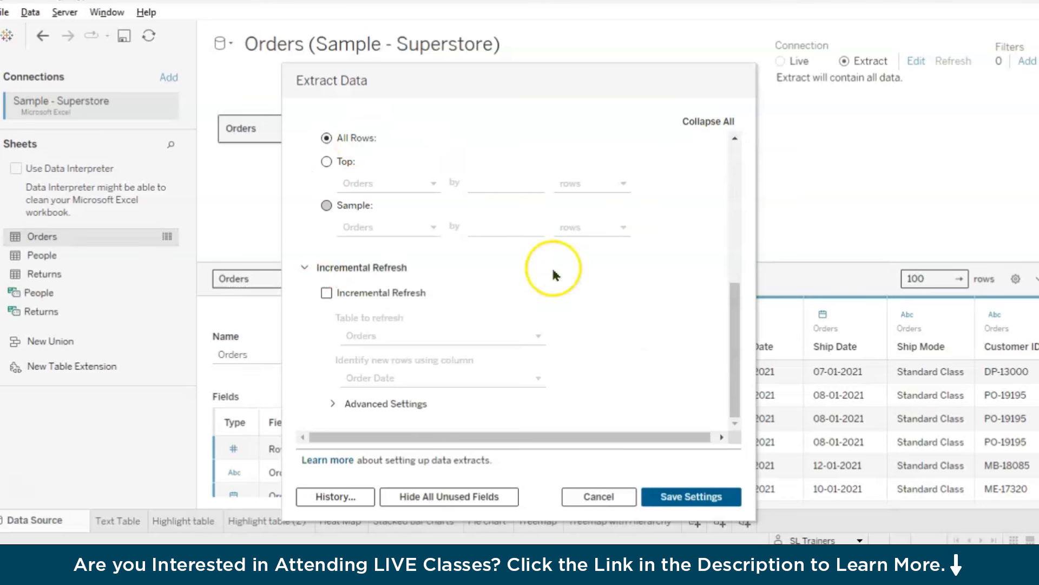
{"action": "left_click", "coordinate": [326, 293]}
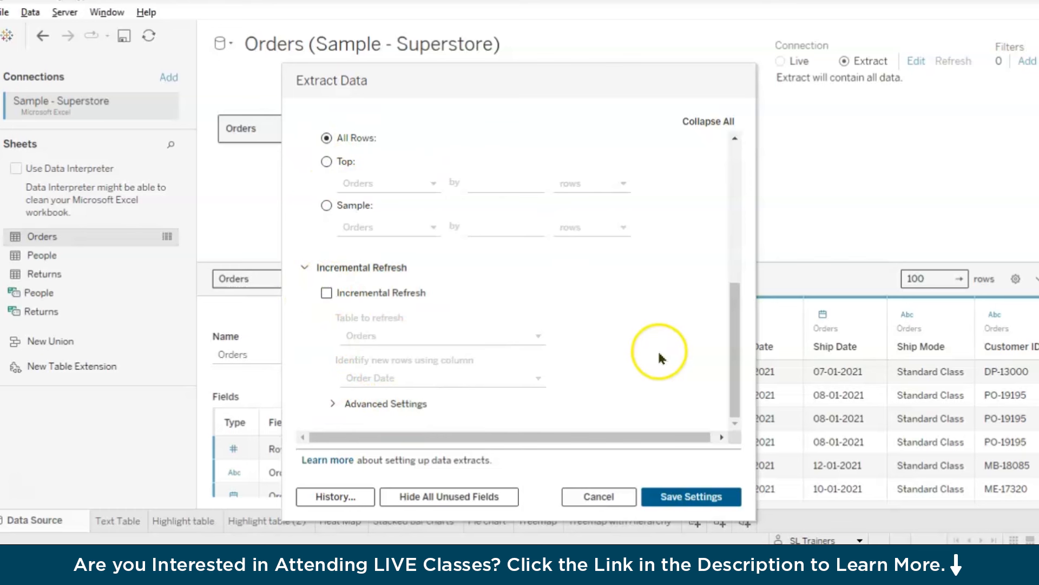
{"action": "left_click", "coordinate": [372, 205]}
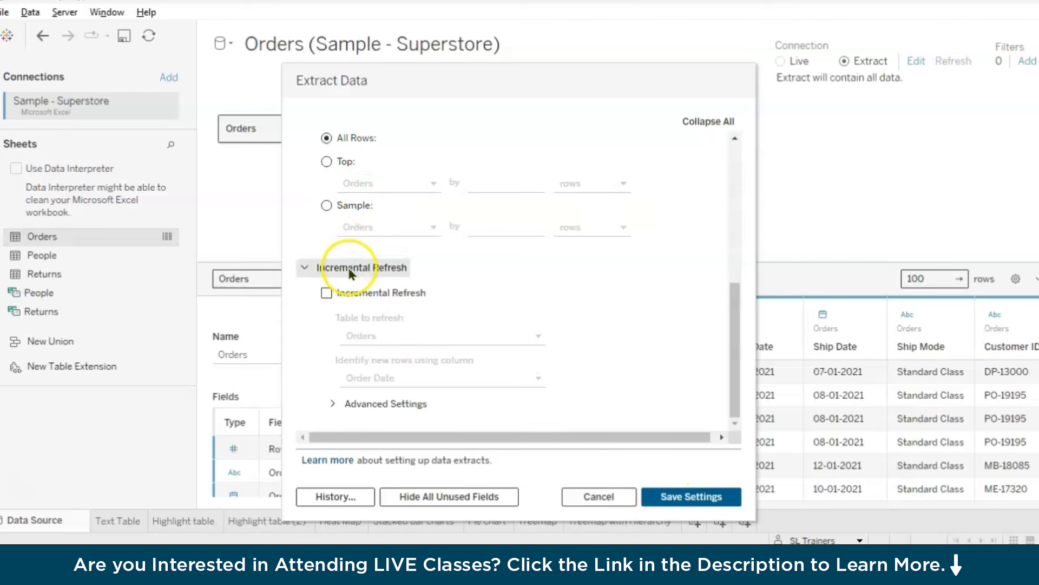
{"action": "scroll", "coordinate": [606, 387], "scroll_direction": "up", "scroll_amount": 4}
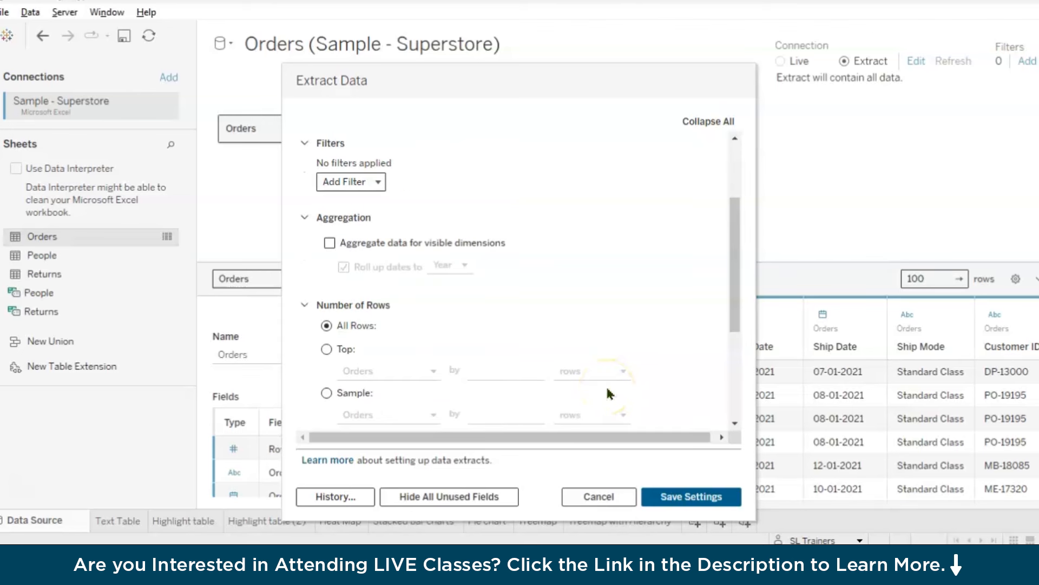
{"action": "scroll", "coordinate": [605, 384], "scroll_direction": "up", "scroll_amount": 2}
{"action": "scroll", "coordinate": [303, 330], "scroll_direction": "down", "scroll_amount": 4}
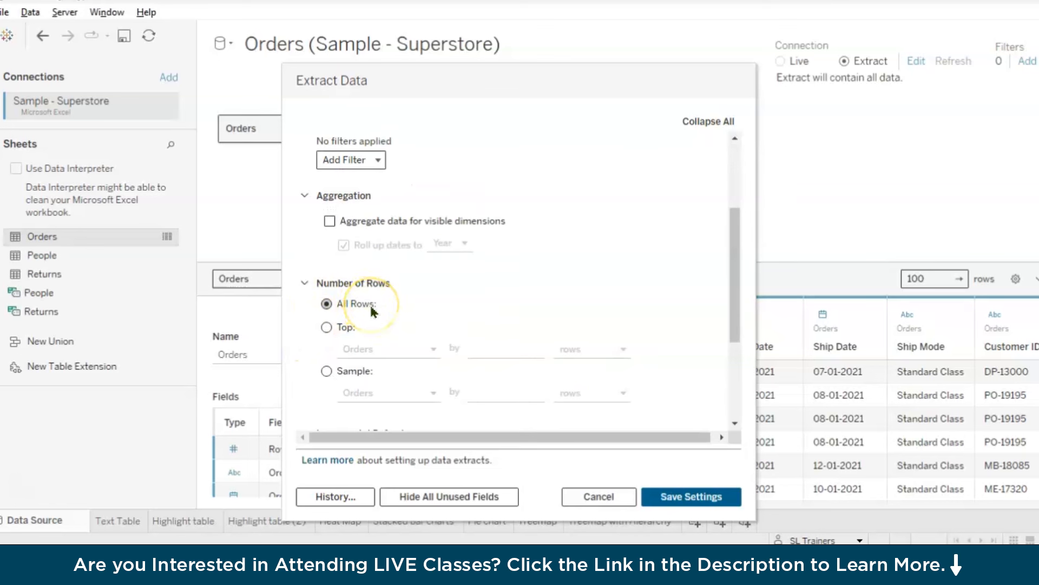
{"action": "scroll", "coordinate": [379, 325], "scroll_direction": "up", "scroll_amount": 3}
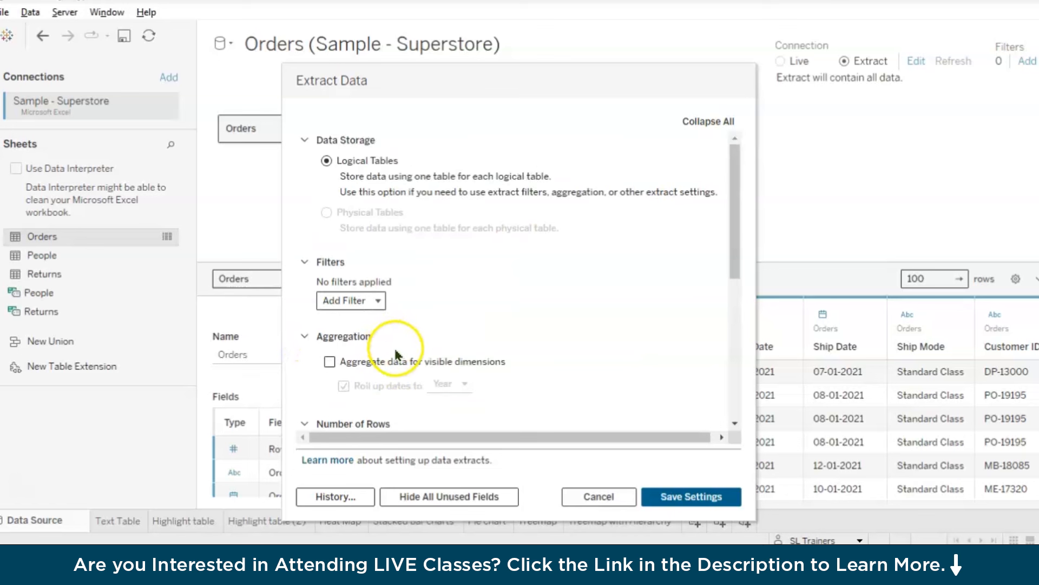
Save the extract settings with all rows and no filters, and create the pending extract of the Orders data
{"action": "left_click", "coordinate": [691, 496]}
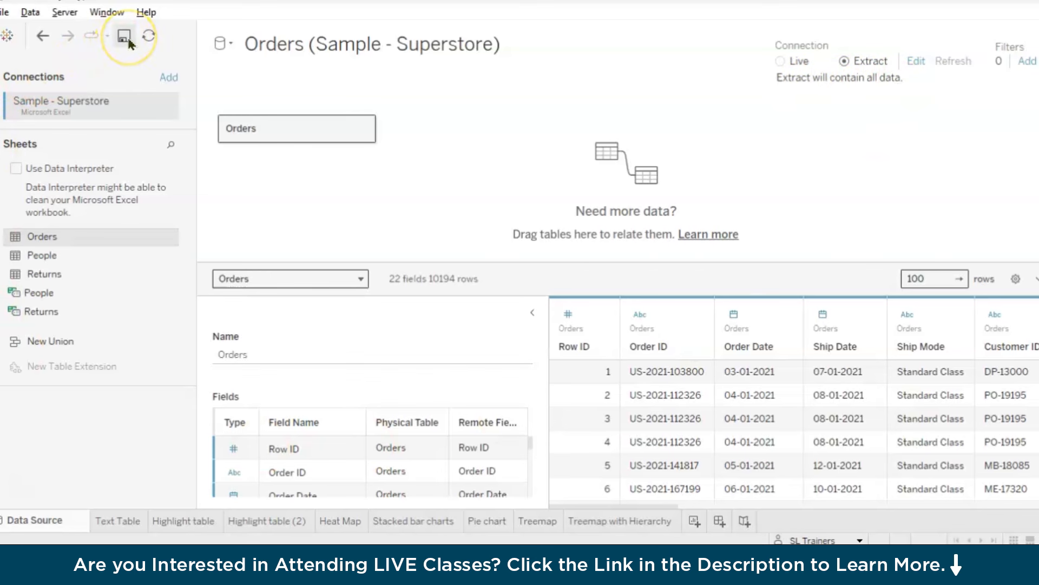
{"action": "left_click", "coordinate": [4, 12]}
{"action": "left_click", "coordinate": [22, 88]}
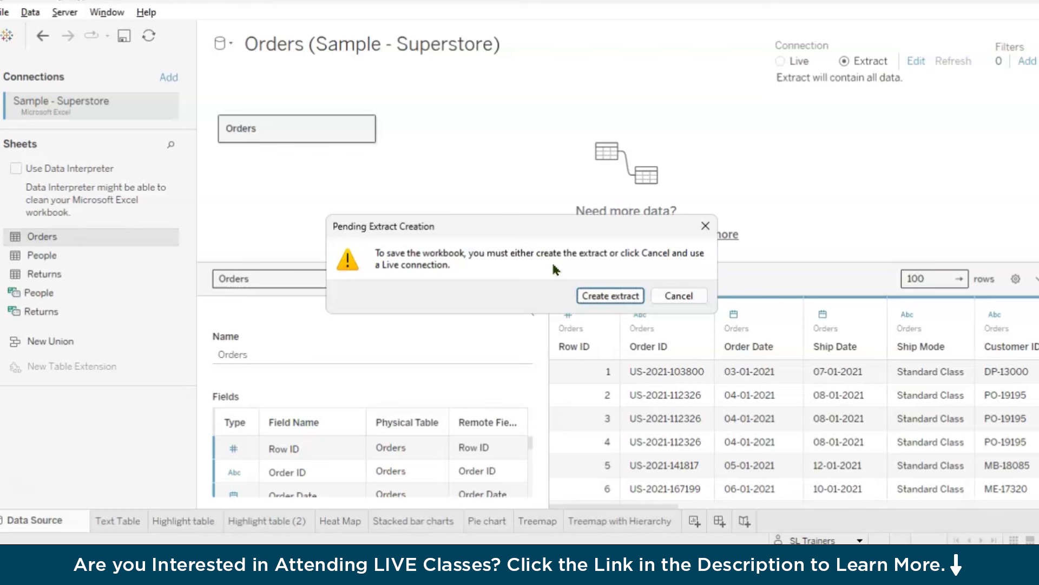
{"action": "left_click", "coordinate": [614, 296]}
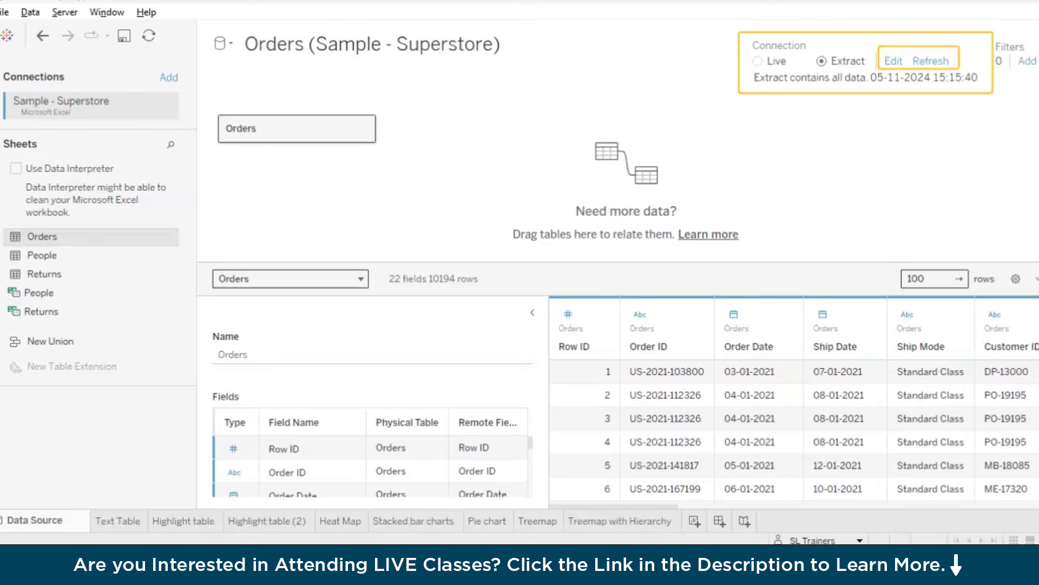
Save the workbook as a Tableau Packaged Workbook named Filters Video in the Video Project folder under Documents
{"action": "left_click", "coordinate": [4, 12]}
{"action": "left_click", "coordinate": [25, 86]}
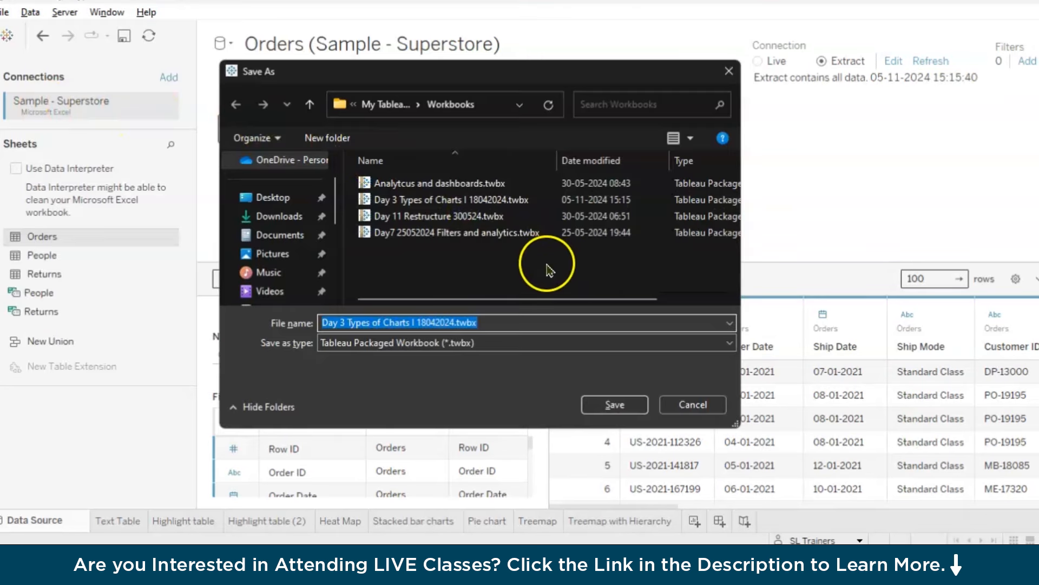
{"action": "key", "text": "BackSpace"}
{"action": "type", "text": "Filters Video"}
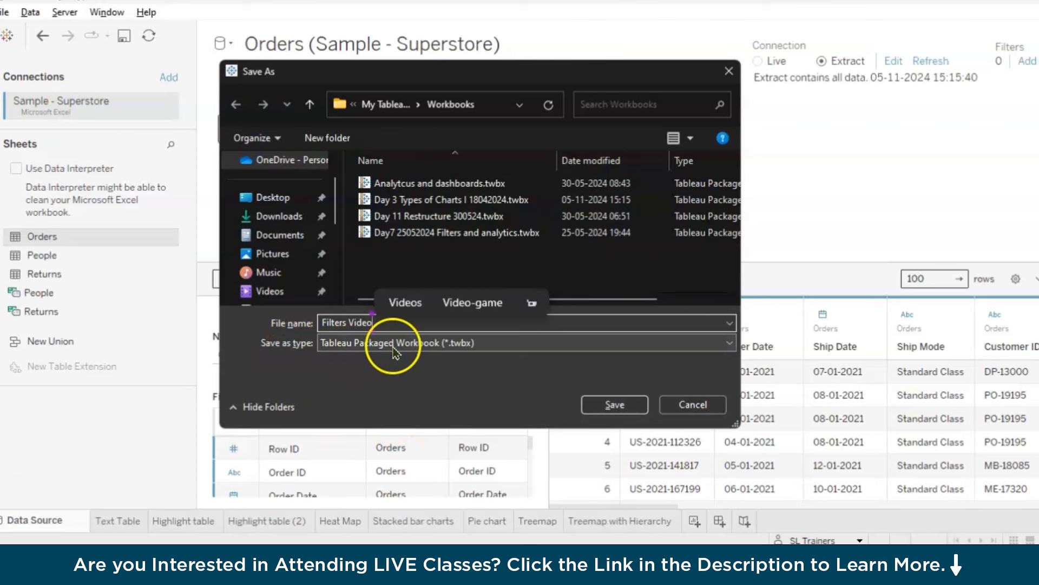
{"action": "left_click", "coordinate": [271, 236]}
{"action": "scroll", "coordinate": [527, 271], "scroll_direction": "down", "scroll_amount": 5}
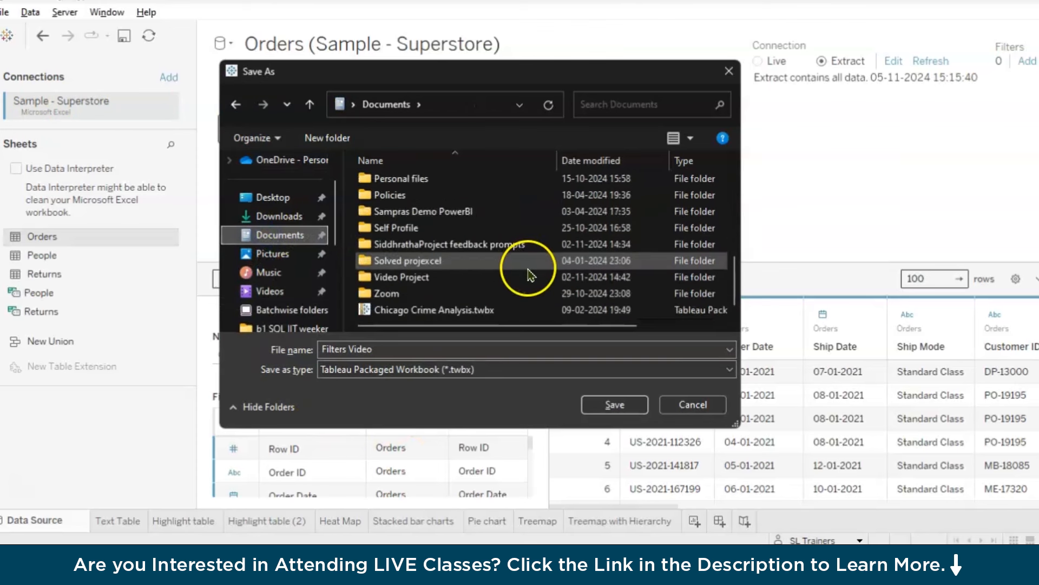
{"action": "double_click", "coordinate": [528, 277]}
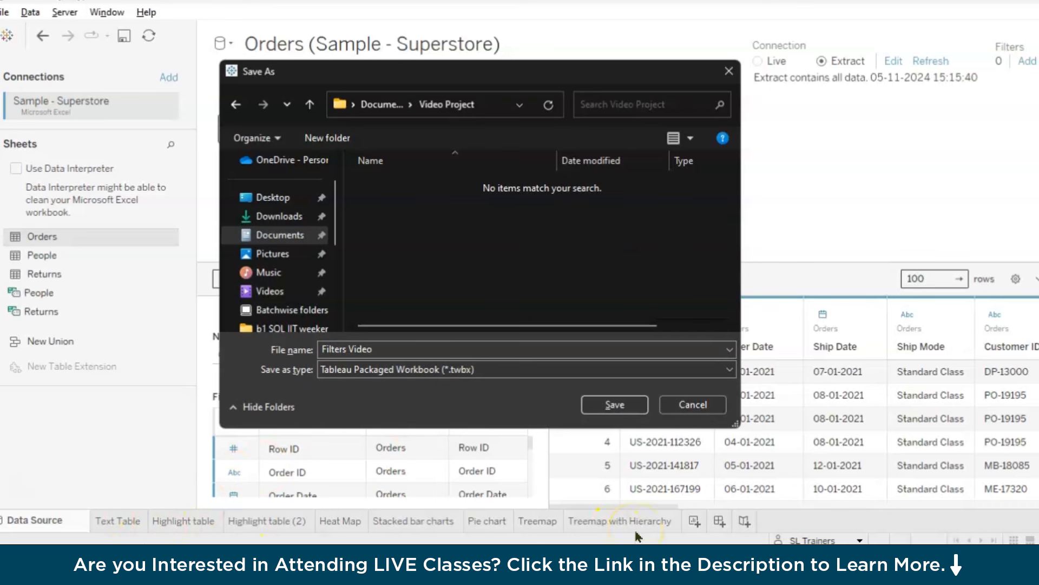
{"action": "left_click", "coordinate": [615, 404]}
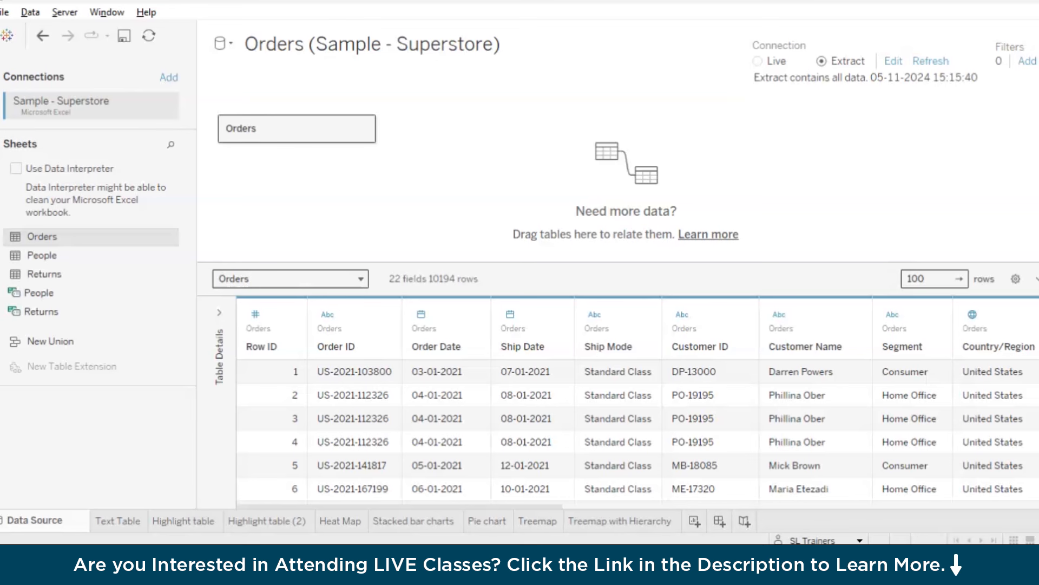
Start a new data source filter on the Region field
{"action": "left_click", "coordinate": [1028, 60]}
{"action": "left_click_drag", "start_coordinate": [550, 174], "coordinate": [622, 88]}
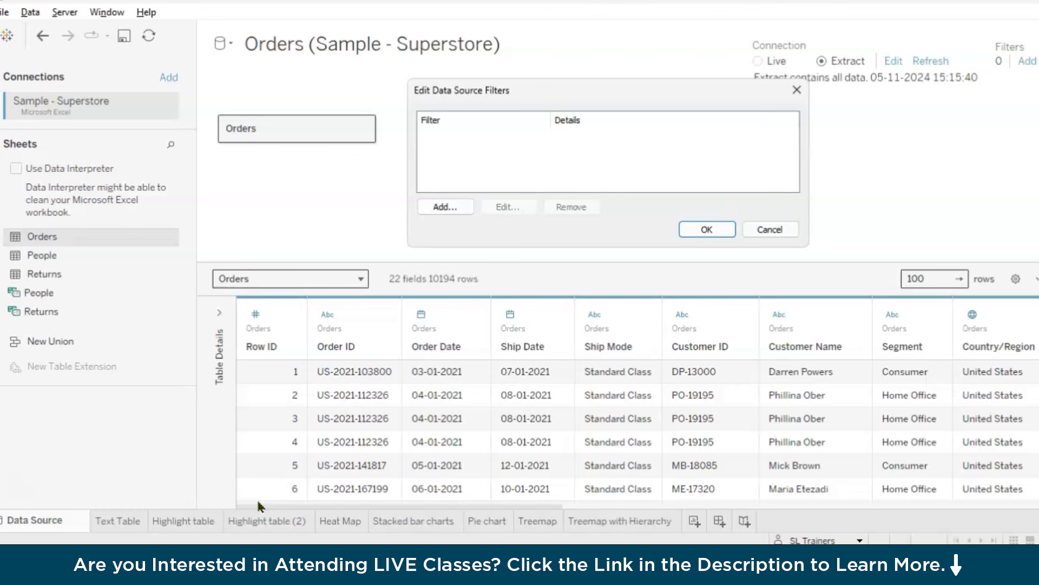
{"action": "left_click", "coordinate": [441, 208]}
{"action": "left_click", "coordinate": [441, 207]}
{"action": "left_click_drag", "start_coordinate": [605, 10], "coordinate": [687, 97]}
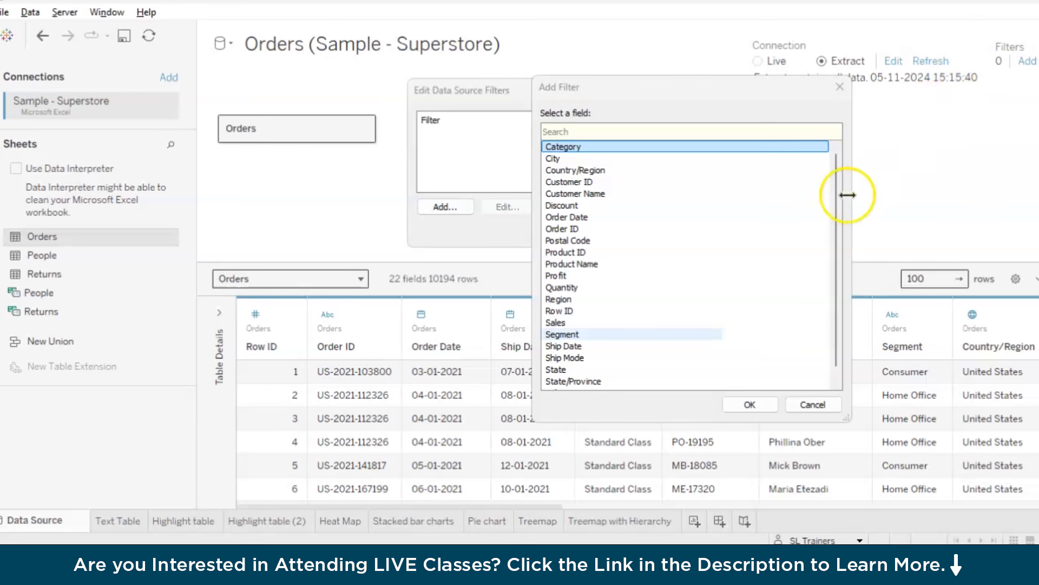
{"action": "left_click", "coordinate": [567, 301]}
{"action": "left_click", "coordinate": [750, 405]}
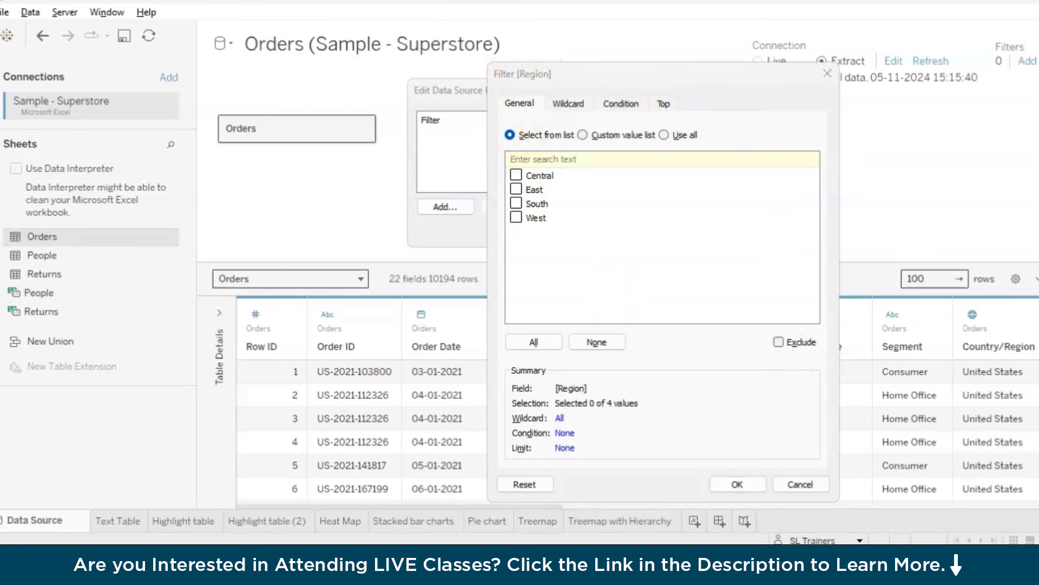
Keep only Central and West in the Region filter and apply it to the data source
{"action": "mouse_move", "coordinate": [531, 90]}
{"action": "left_mouse_down"}
{"action": "mouse_move", "coordinate": [551, 72]}
{"action": "mouse_move", "coordinate": [593, 90]}
{"action": "mouse_move", "coordinate": [600, 70]}
{"action": "mouse_move", "coordinate": [643, 75]}
{"action": "mouse_move", "coordinate": [672, 92]}
{"action": "mouse_move", "coordinate": [685, 71]}
{"action": "left_mouse_up"}
{"action": "left_click", "coordinate": [515, 175]}
{"action": "left_click", "coordinate": [516, 219]}
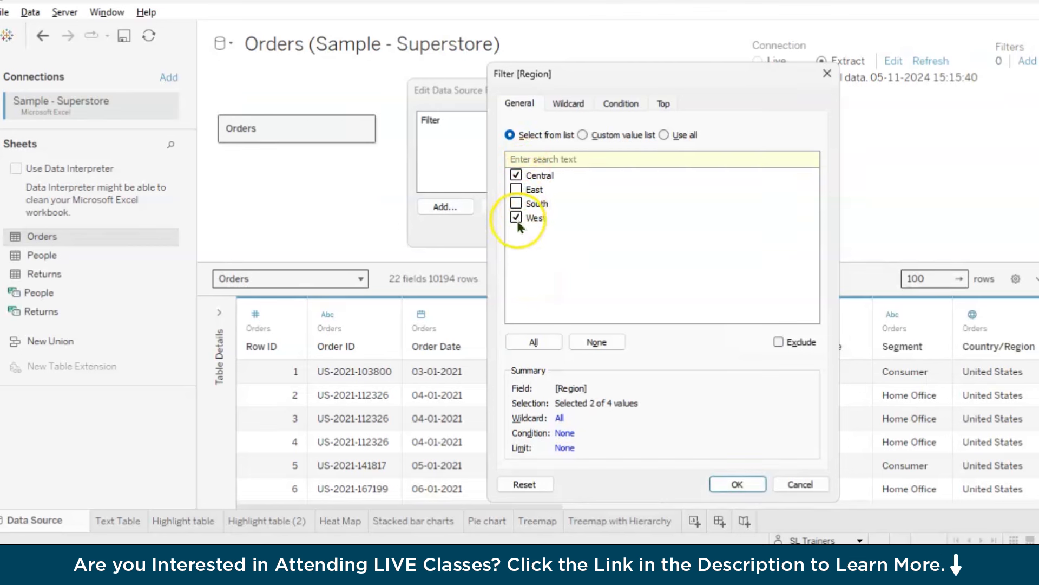
{"action": "left_click", "coordinate": [738, 486]}
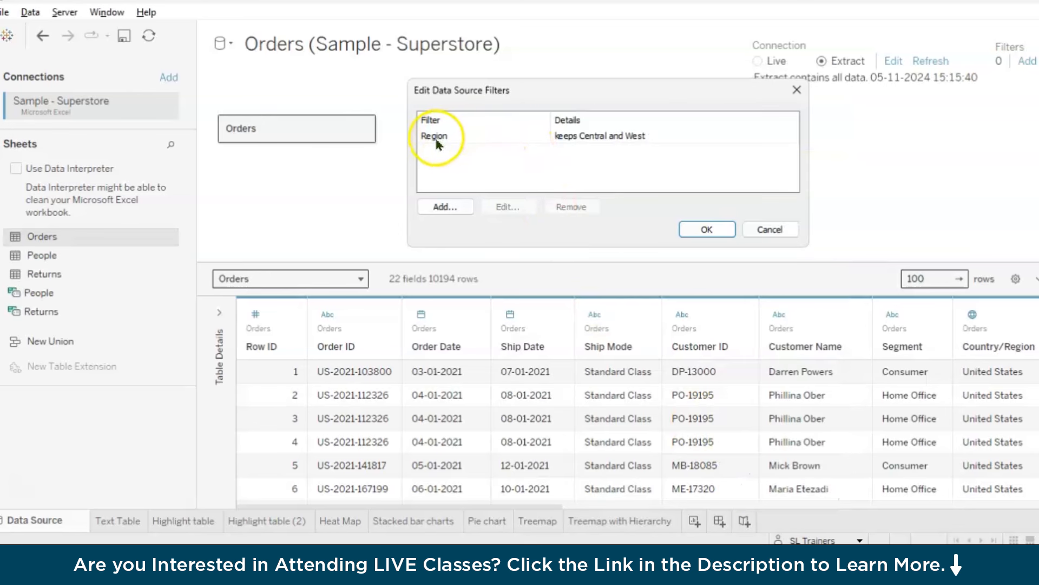
{"action": "left_click", "coordinate": [443, 210]}
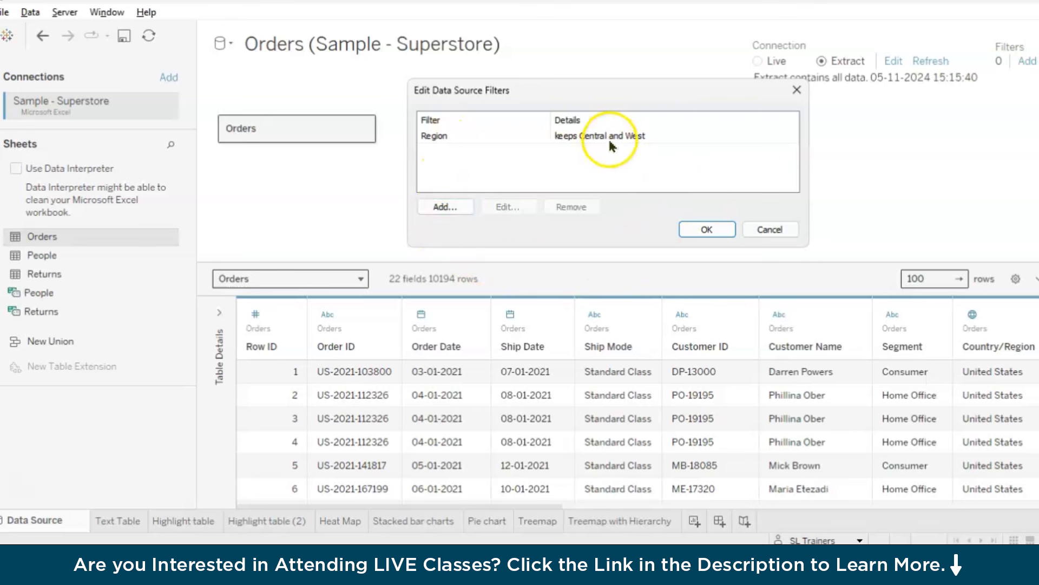
{"action": "left_click", "coordinate": [706, 231]}
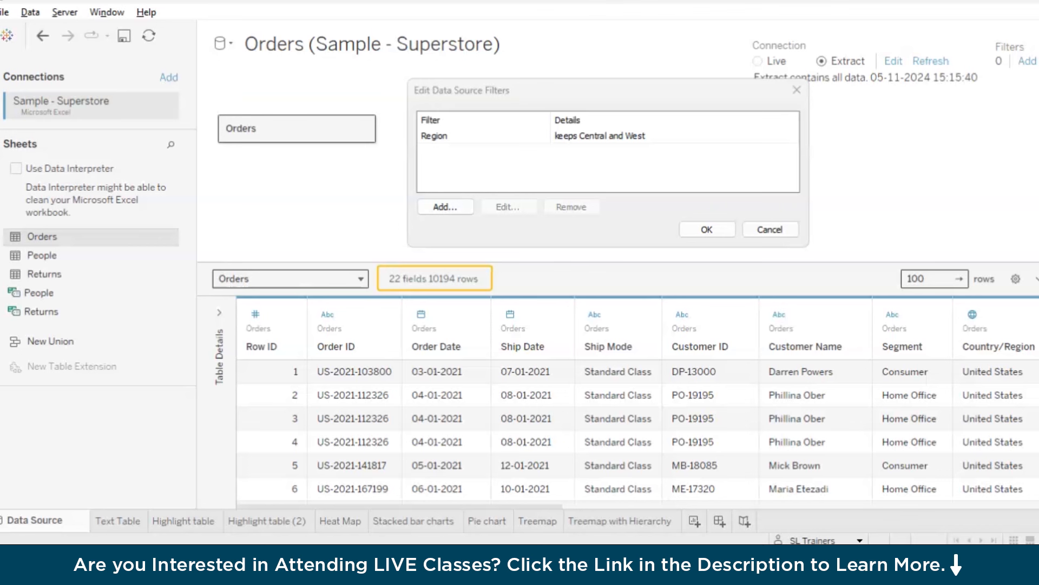
{"action": "left_click", "coordinate": [706, 229]}
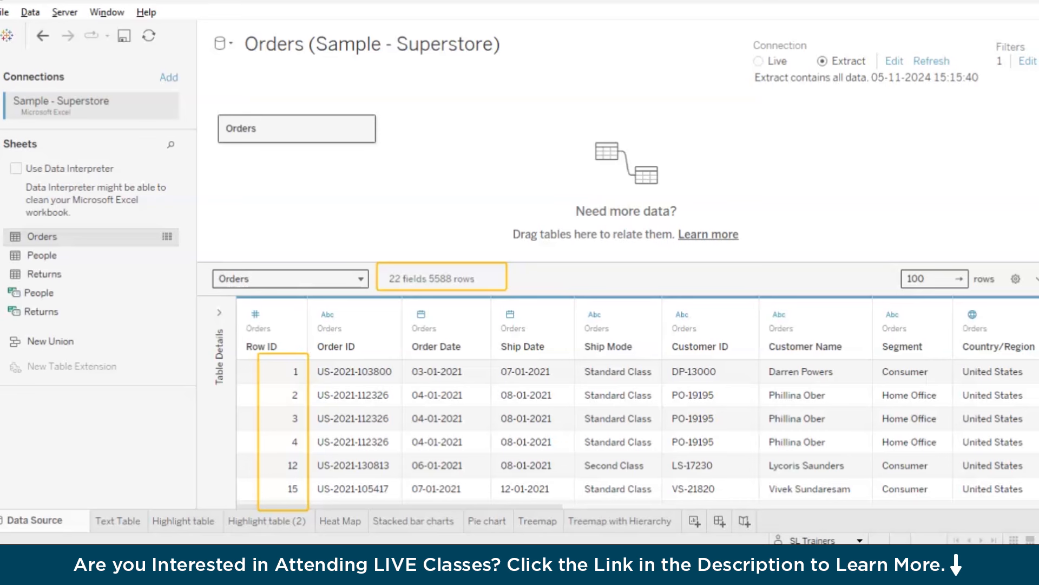
Check the regions shown in the Highlight table sheet, and return to the data source page
{"action": "left_click", "coordinate": [425, 523]}
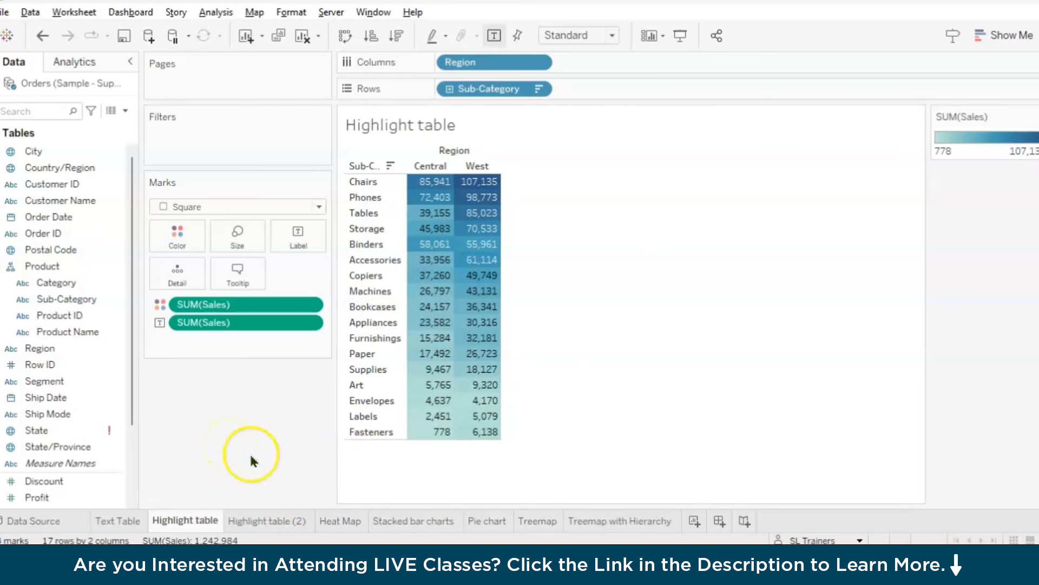
{"action": "left_click", "coordinate": [69, 517]}
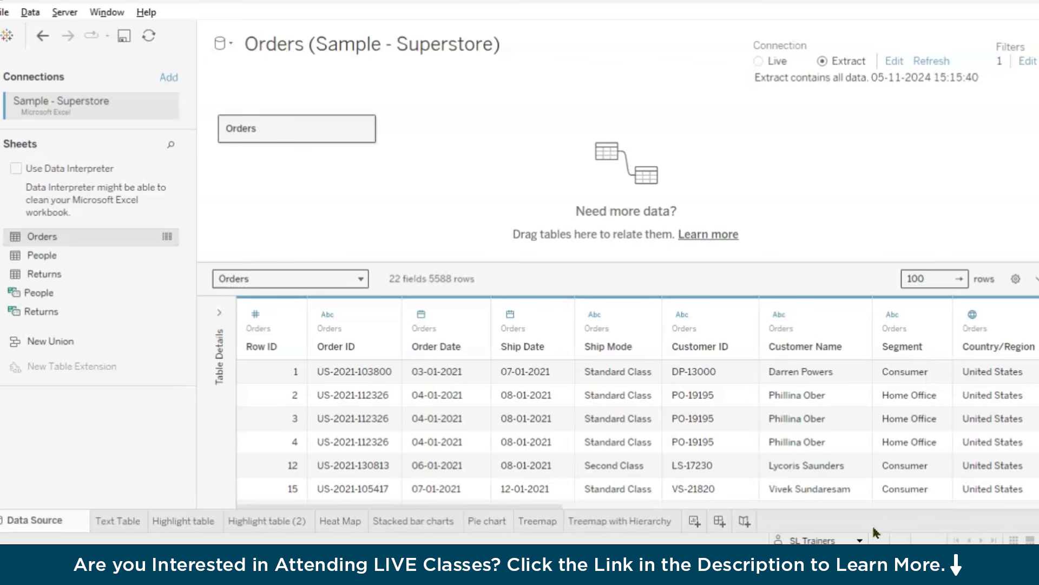
Add a new worksheet and title it "Top 3 Subcategories within each category by sales."
{"action": "left_click", "coordinate": [697, 523]}
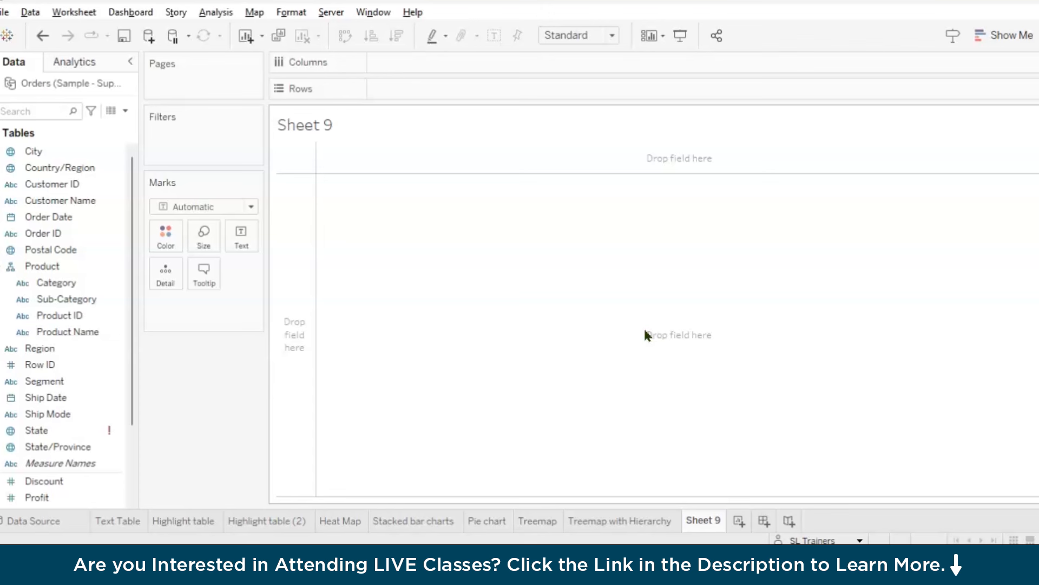
{"action": "double_click", "coordinate": [366, 128]}
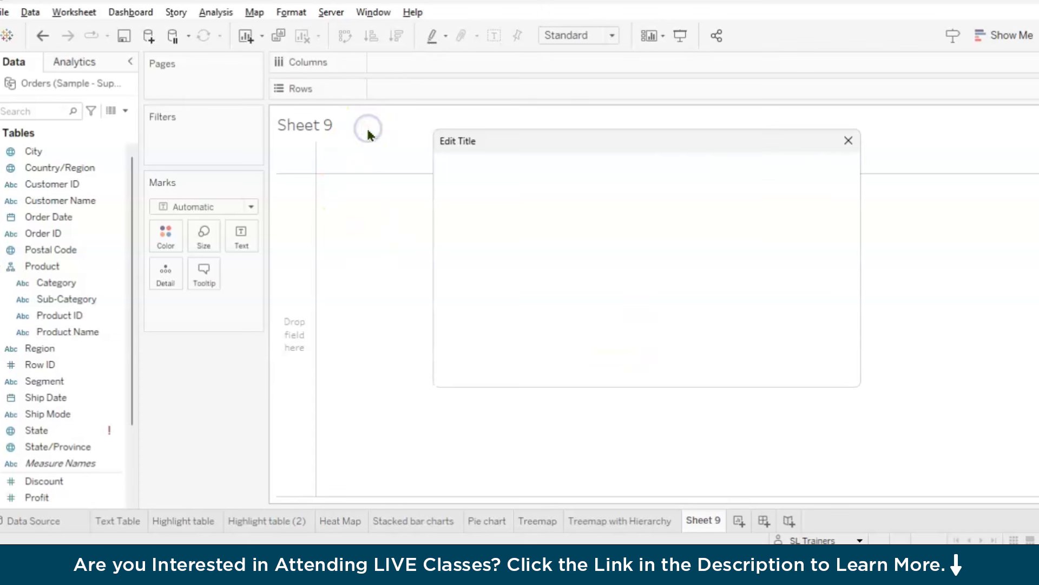
{"action": "double_click", "coordinate": [533, 196]}
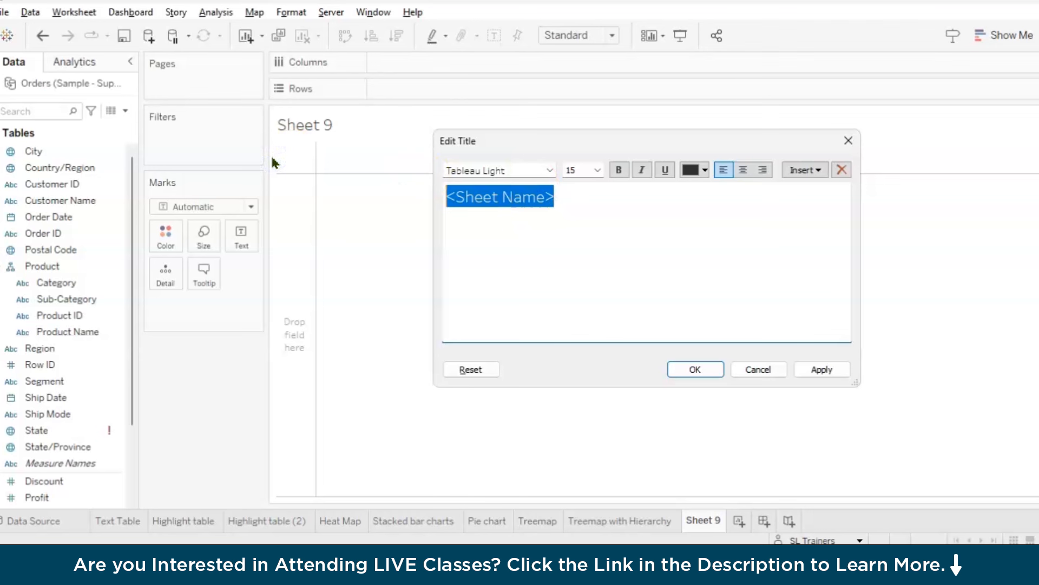
{"action": "type", "text": "Top 3 SUbcategories within each category bysa"}
{"action": "key", "text": "BackSpace"}
{"action": "key", "text": "BackSpace"}
{"action": "type", "text": "sales."}
{"action": "left_click", "coordinate": [690, 371]}
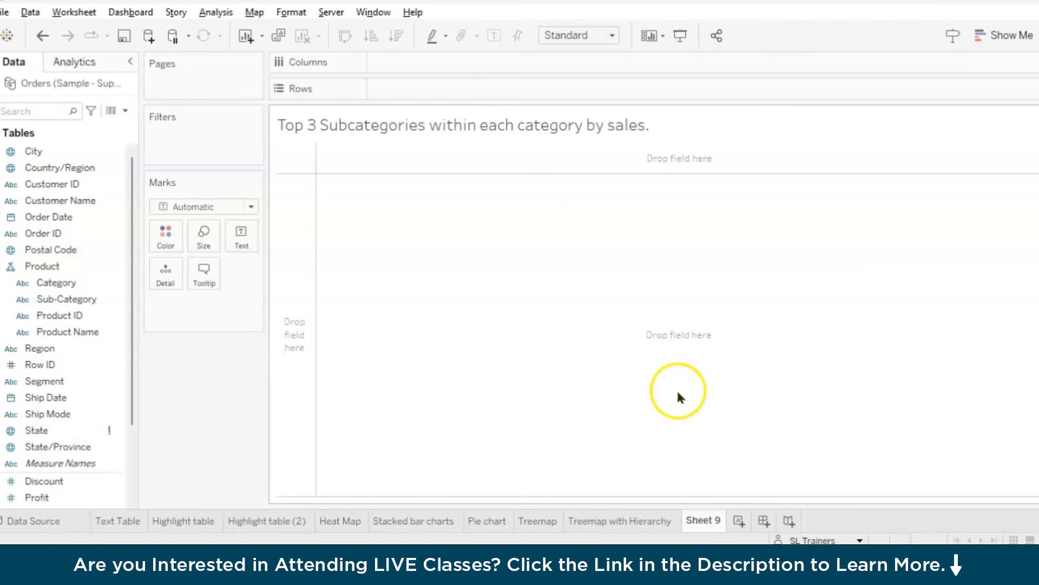
Build a horizontal bar chart with Sub-Category on Rows and Sales on Columns
{"action": "left_click", "coordinate": [45, 282]}
{"action": "left_click", "coordinate": [54, 300]}
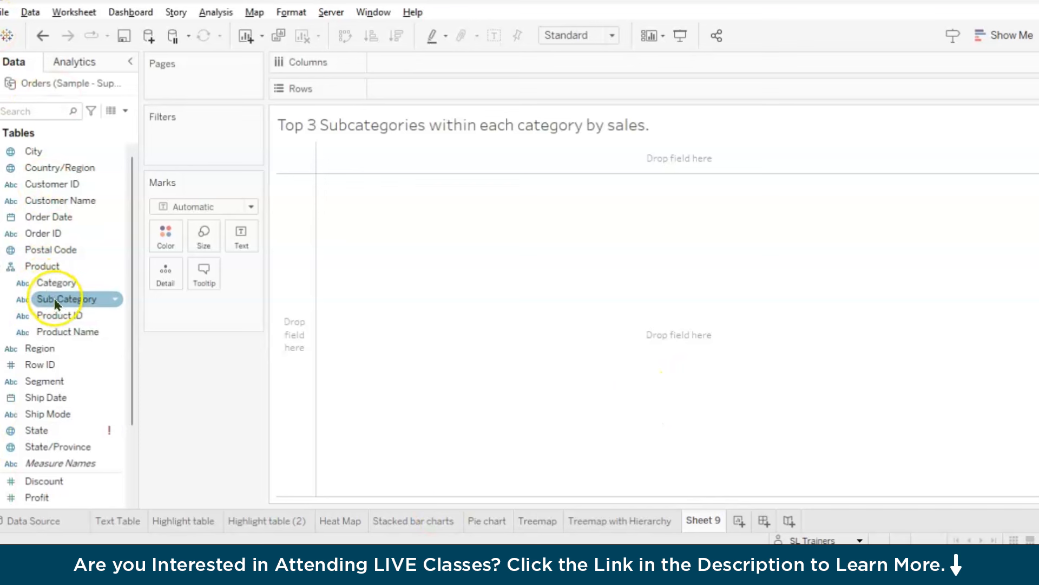
{"action": "left_click_drag", "start_coordinate": [57, 305], "coordinate": [426, 93]}
{"action": "scroll", "coordinate": [65, 325], "scroll_direction": "down", "scroll_amount": 3}
{"action": "left_click", "coordinate": [48, 437]}
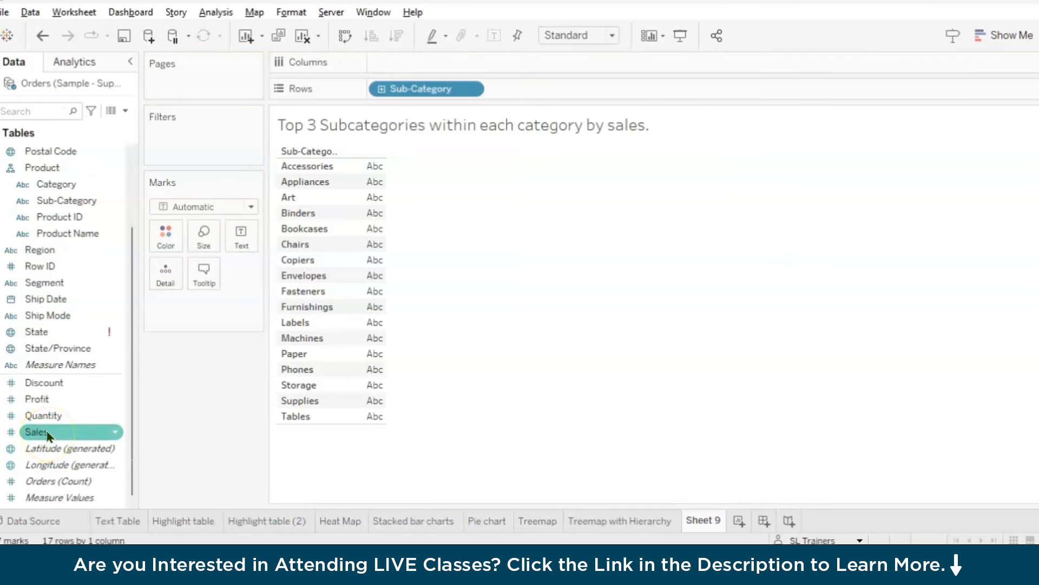
{"action": "left_click_drag", "start_coordinate": [47, 434], "coordinate": [424, 63]}
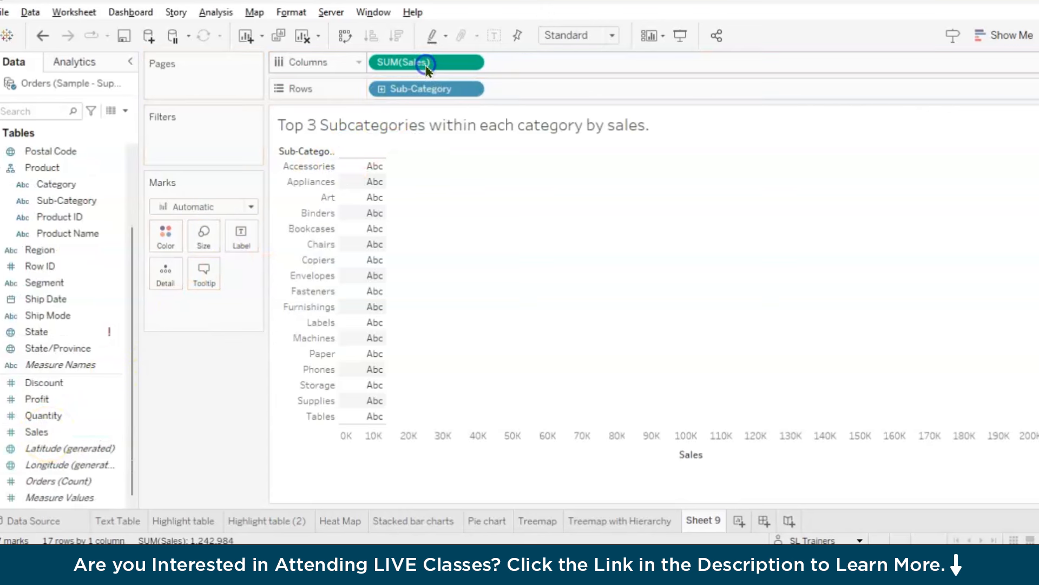
Sort the subcategories in descending order of sales and show the labelled bars in Entire View
{"action": "left_click", "coordinate": [399, 37]}
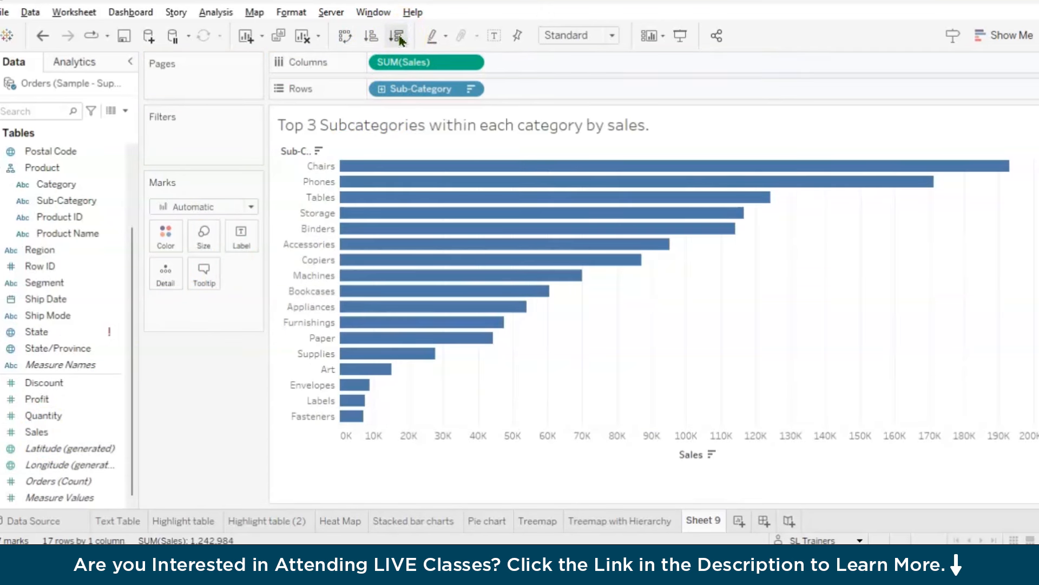
{"action": "left_click", "coordinate": [494, 36]}
{"action": "left_click", "coordinate": [565, 35]}
{"action": "left_click", "coordinate": [563, 90]}
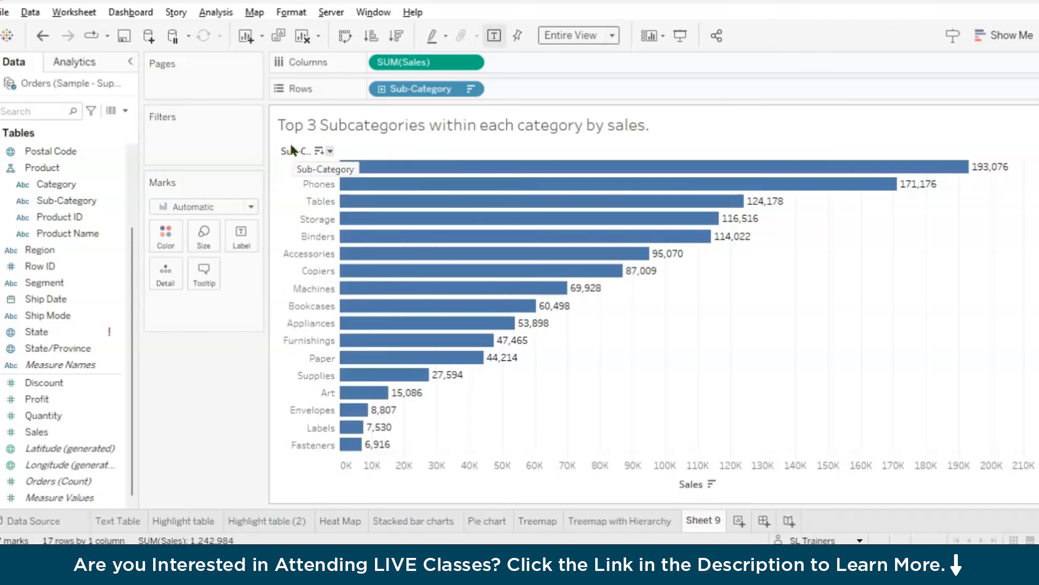
Color the sales bars by Category
{"action": "left_click", "coordinate": [59, 187]}
{"action": "left_click_drag", "start_coordinate": [59, 194], "coordinate": [171, 242]}
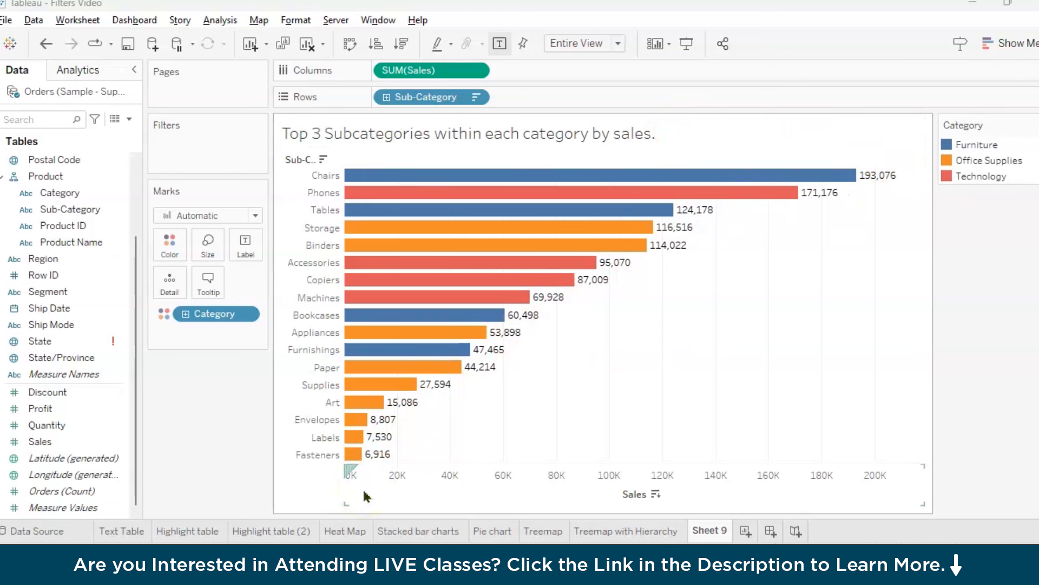
Filter Sub-Category on the Rows shelf to the top 3 by sum of Sales
{"action": "left_click", "coordinate": [476, 98]}
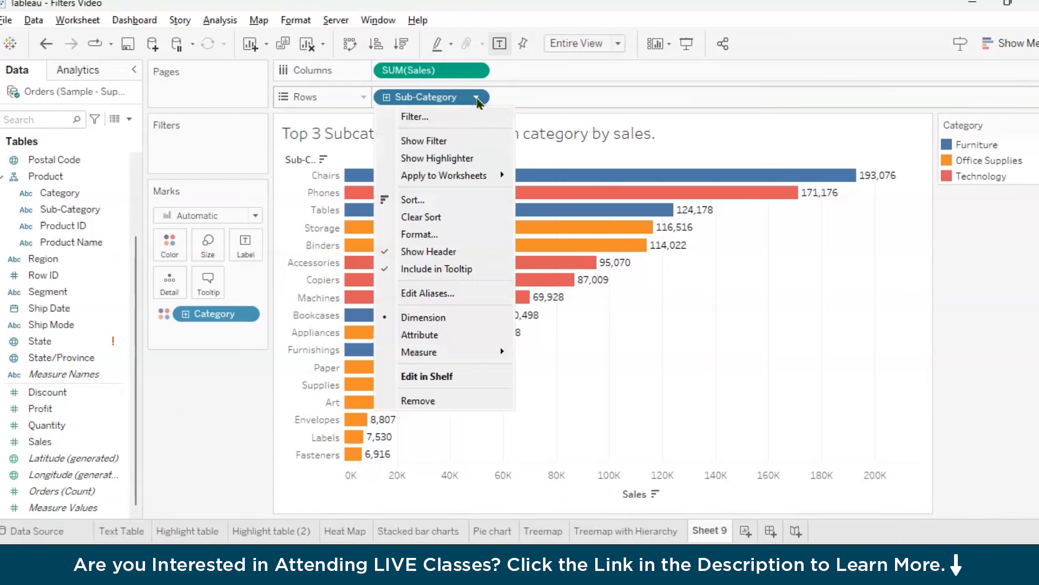
{"action": "left_click", "coordinate": [430, 117]}
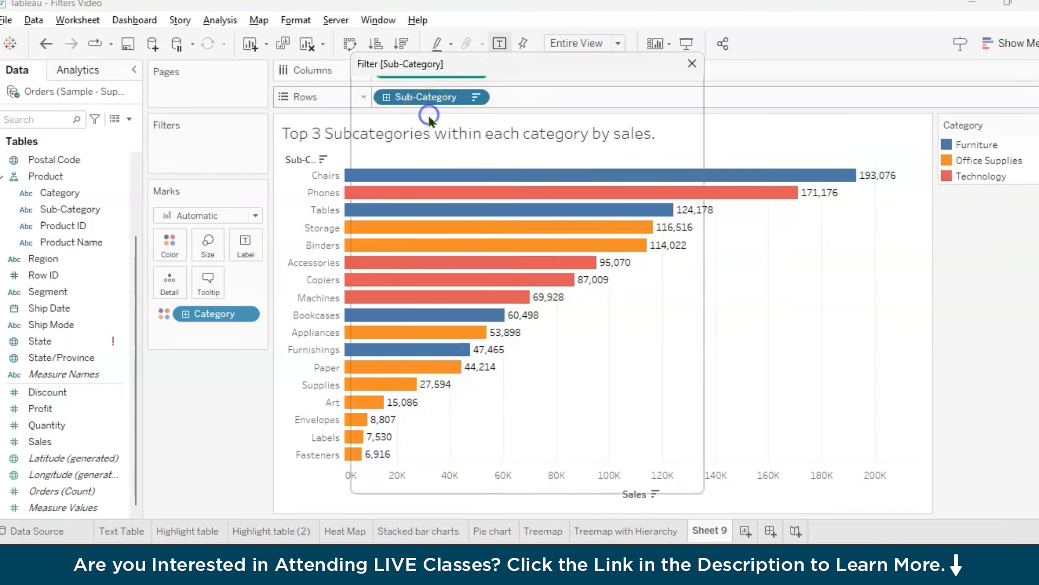
{"action": "left_click_drag", "start_coordinate": [506, 72], "coordinate": [506, 152]}
{"action": "left_click", "coordinate": [430, 175]}
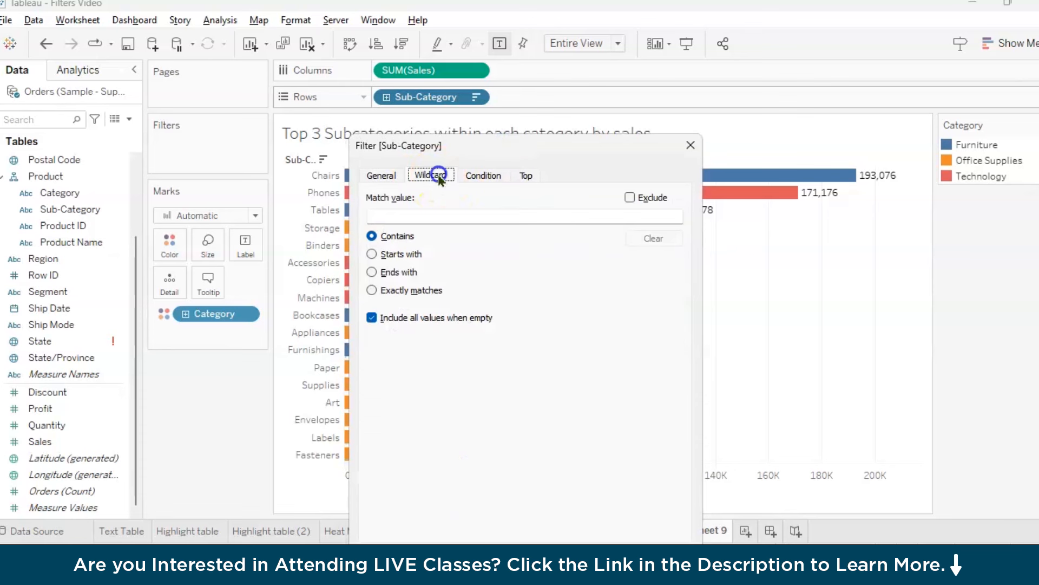
{"action": "left_click", "coordinate": [481, 175]}
{"action": "left_click", "coordinate": [525, 175]}
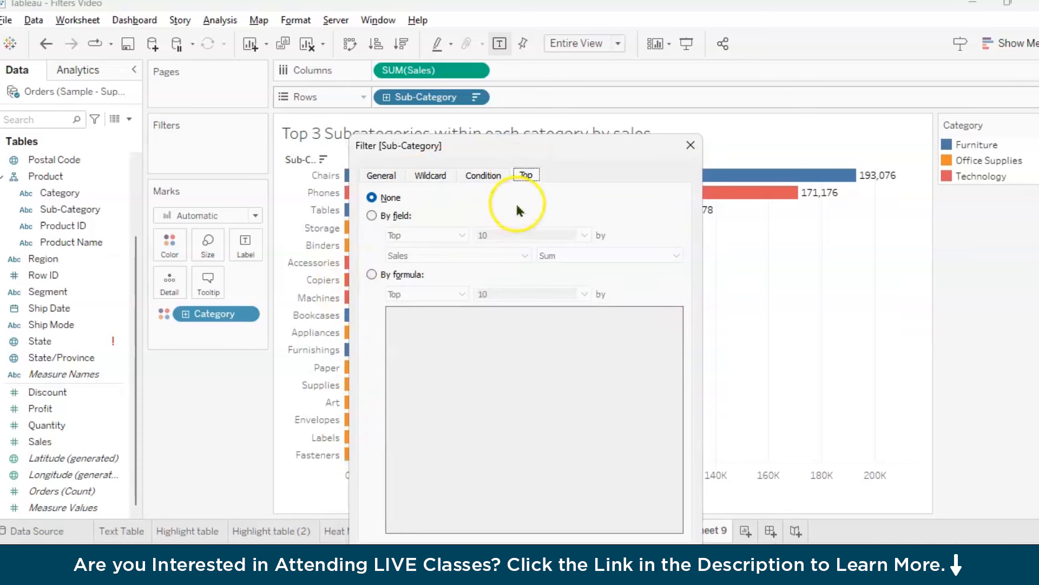
{"action": "left_click", "coordinate": [372, 215]}
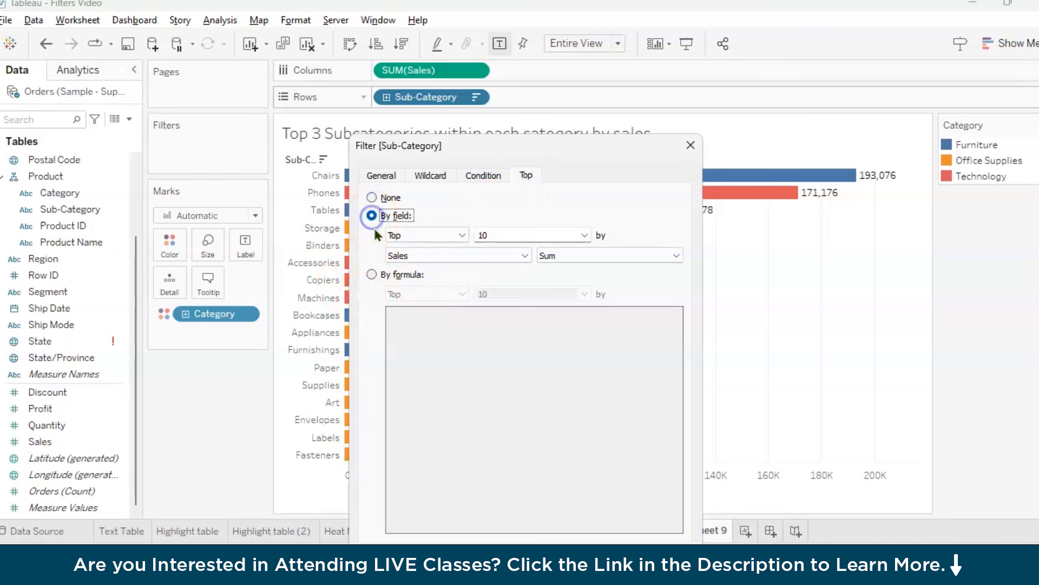
{"action": "type", "text": "3"}
{"action": "left_click_drag", "start_coordinate": [540, 141], "coordinate": [706, 58]}
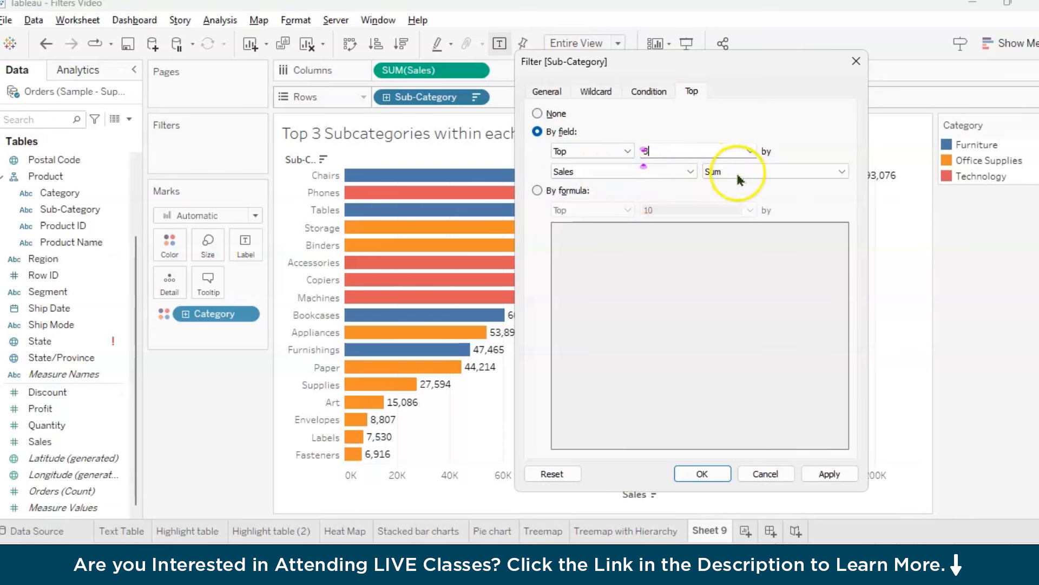
{"action": "left_click", "coordinate": [812, 475]}
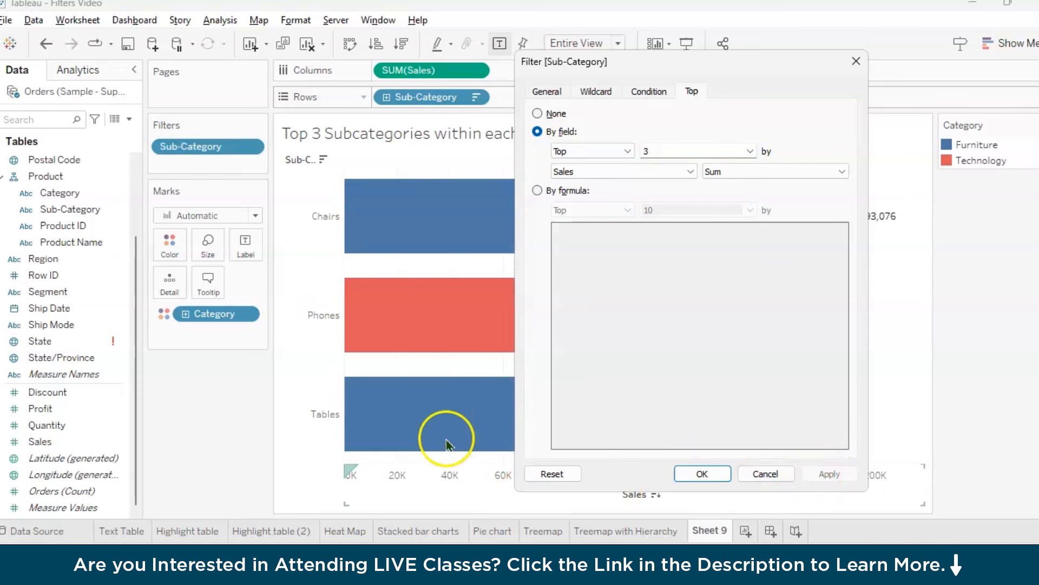
{"action": "left_click", "coordinate": [703, 473]}
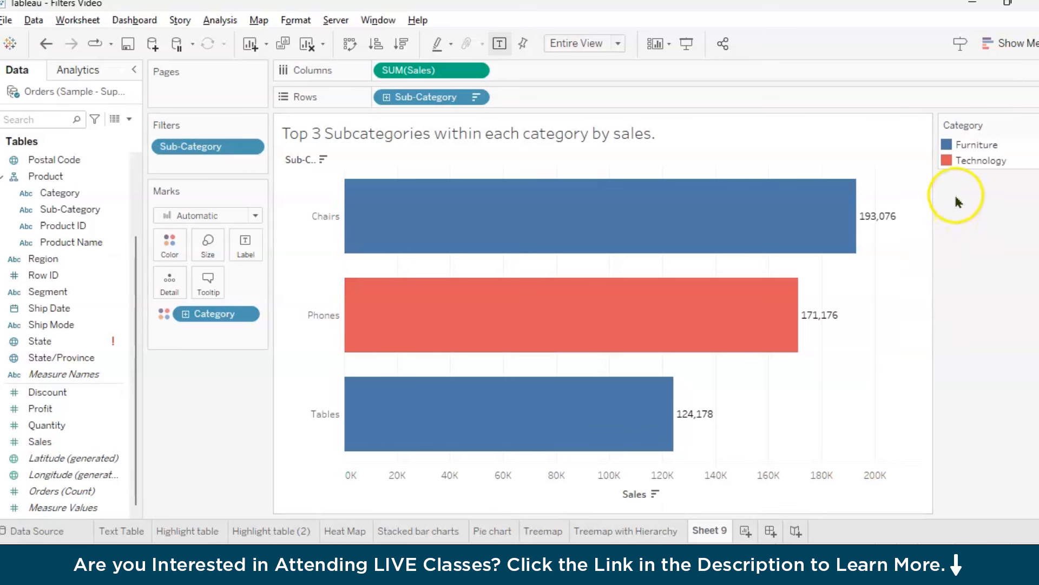
Highlight the Furniture bars and the Technology bars in turn through the Category legend, and clear the highlight
{"action": "left_click", "coordinate": [981, 147]}
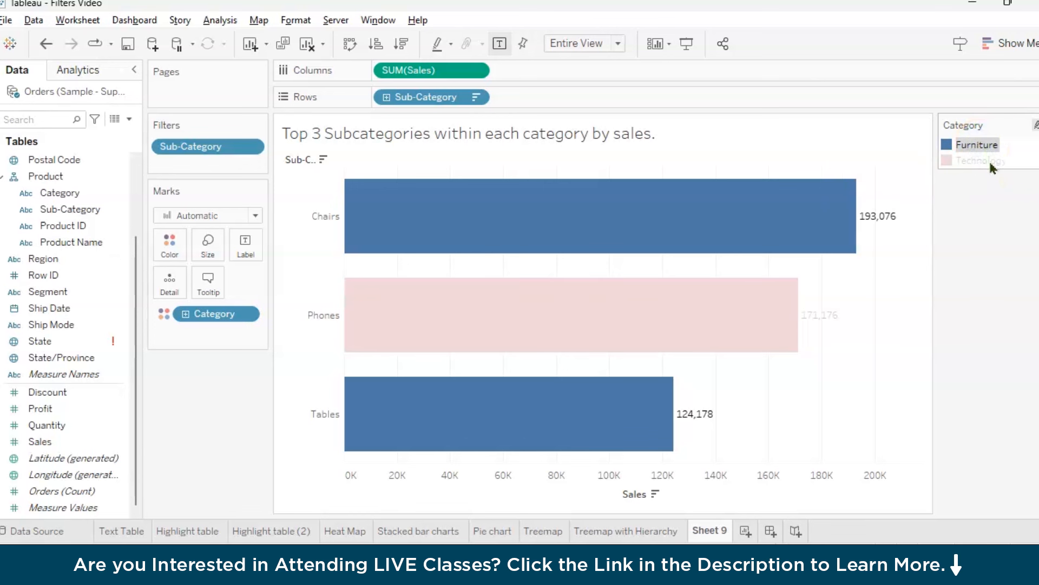
{"action": "left_click", "coordinate": [989, 160]}
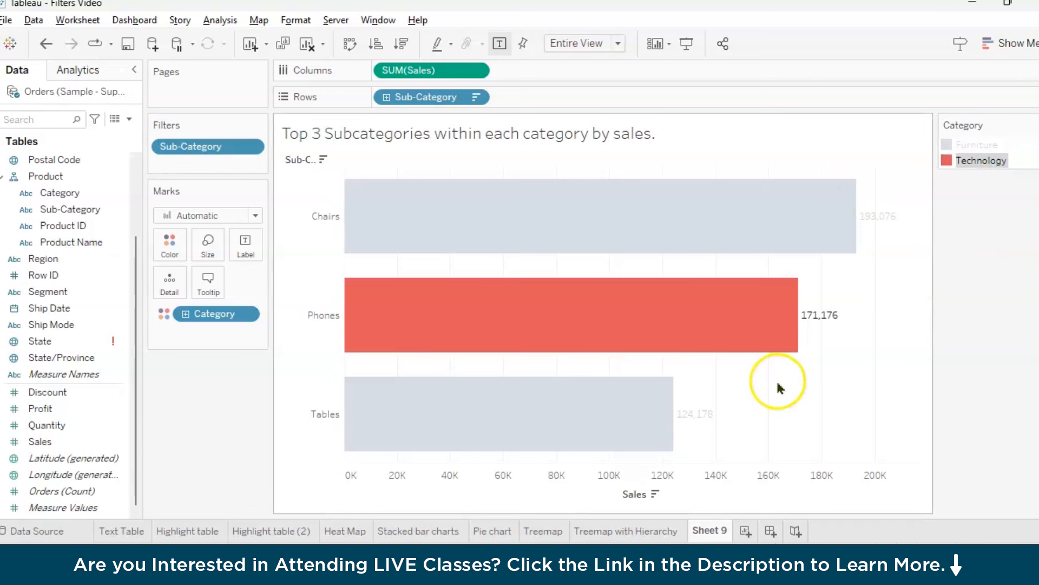
{"action": "left_click", "coordinate": [846, 396]}
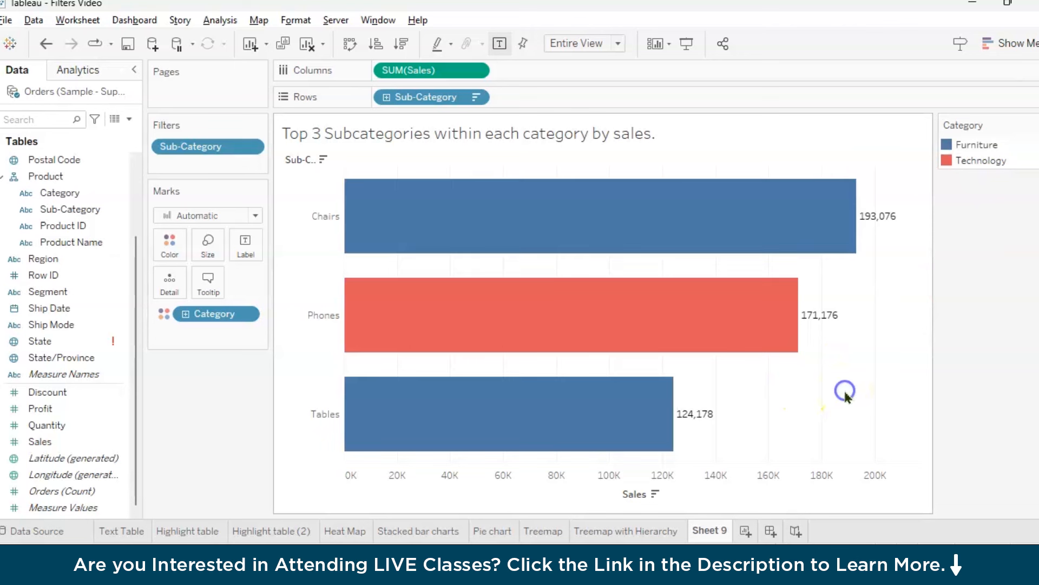
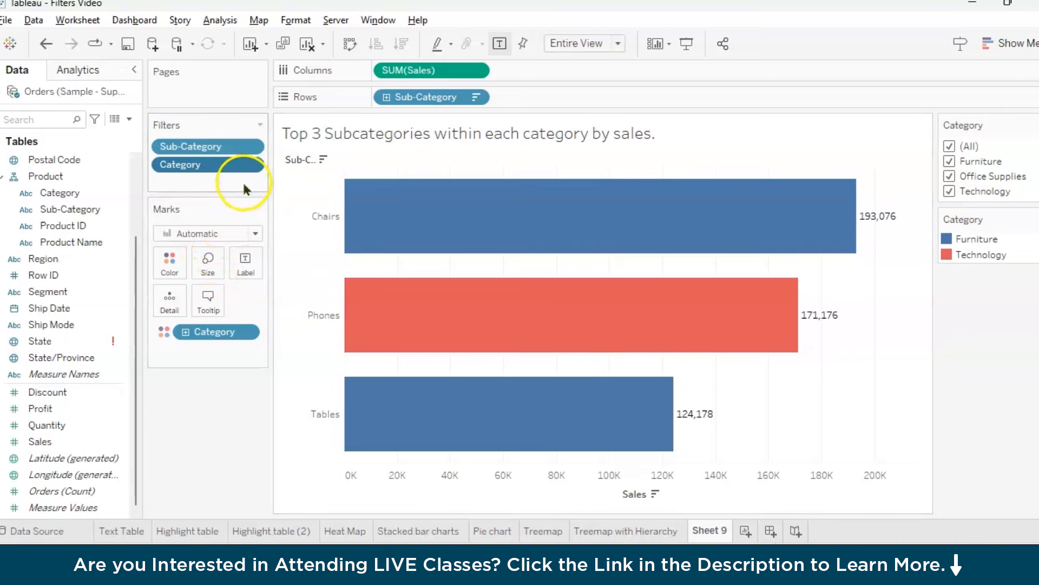
Add the Category filter to context so it is evaluated before the top 3 Sub-Category filter
{"action": "left_click", "coordinate": [251, 165]}
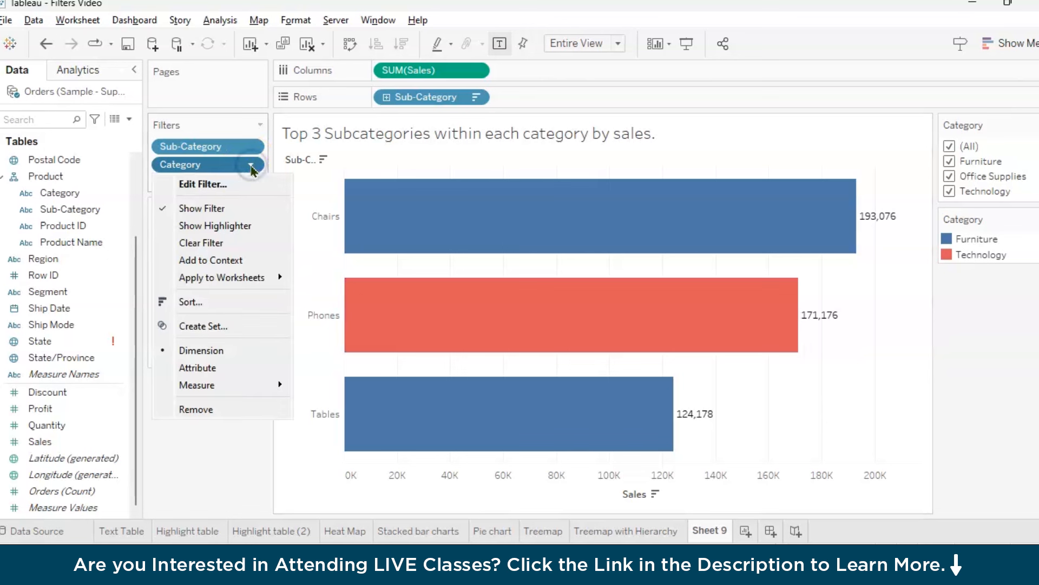
{"action": "left_click", "coordinate": [237, 267]}
{"action": "left_click", "coordinate": [239, 261]}
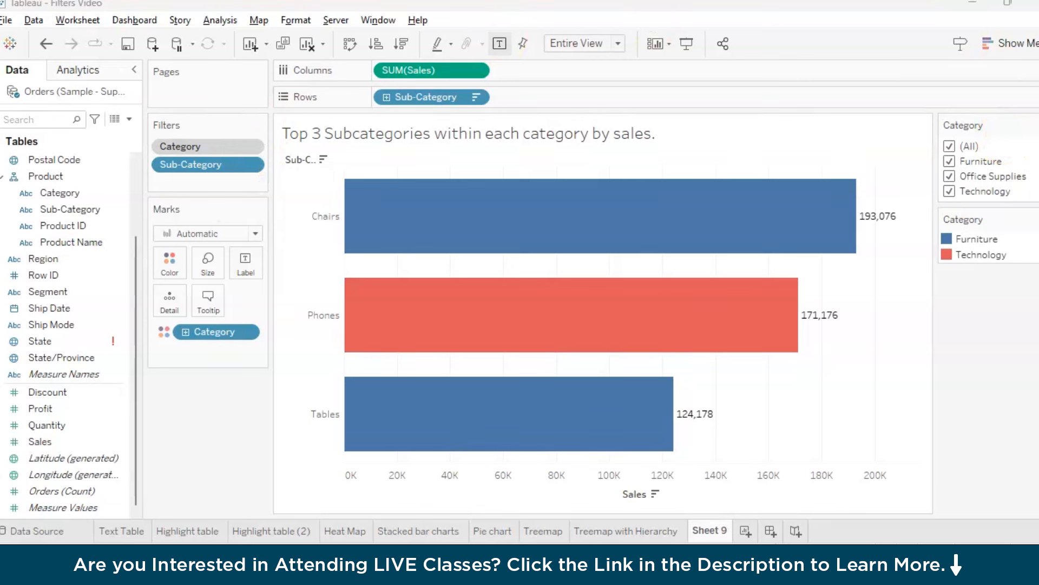
{"action": "left_click_drag", "start_coordinate": [219, 124], "coordinate": [239, 122]}
{"action": "mouse_move", "coordinate": [233, 173]}
{"action": "left_mouse_down"}
{"action": "mouse_move", "coordinate": [237, 190]}
{"action": "mouse_move", "coordinate": [255, 186]}
{"action": "left_mouse_up"}
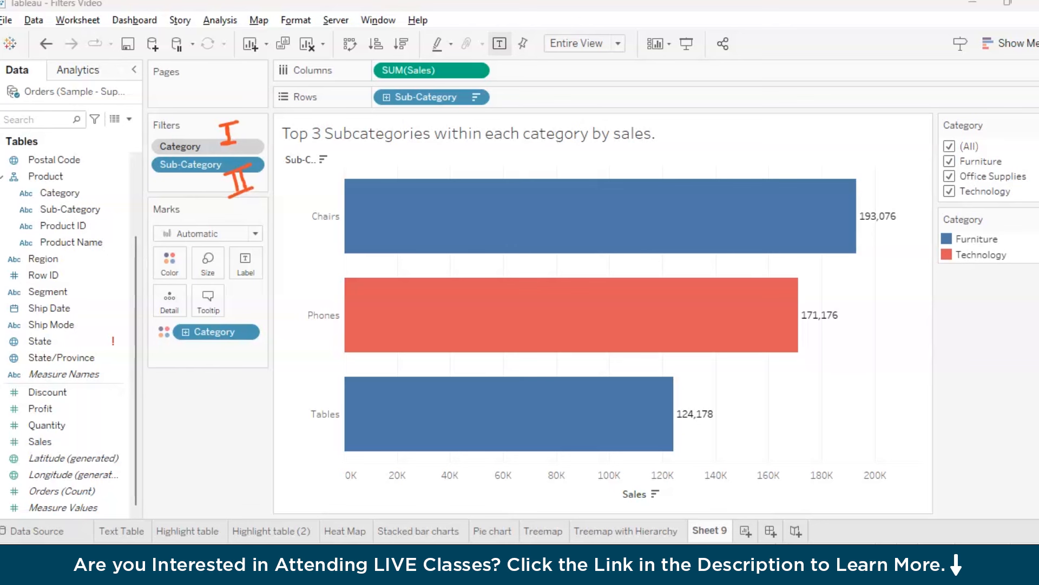
Restrict the Category filter to Furniture only and switch its control to Single Value (list)
{"action": "left_click", "coordinate": [950, 146]}
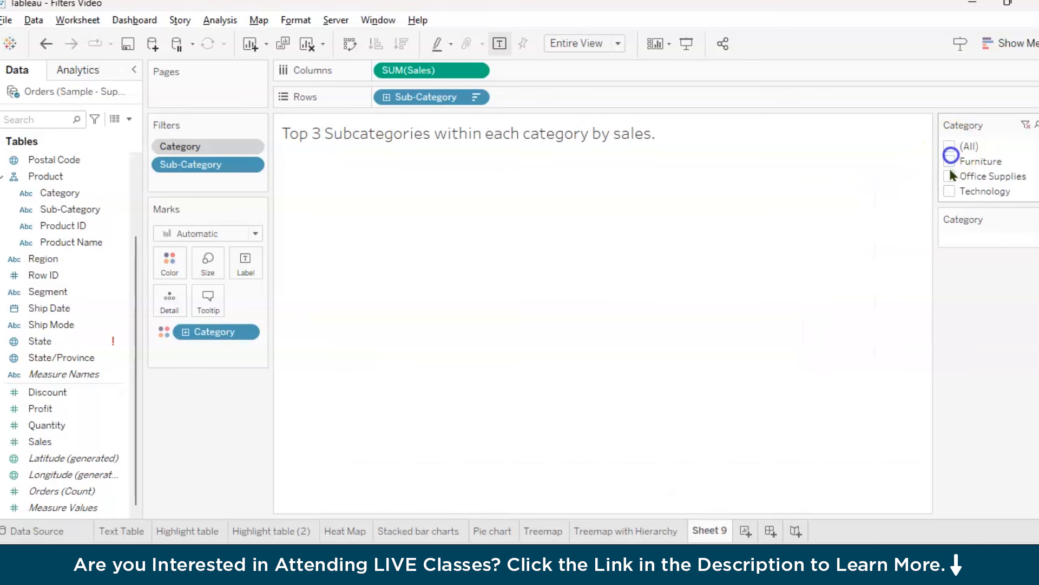
{"action": "left_click", "coordinate": [949, 161]}
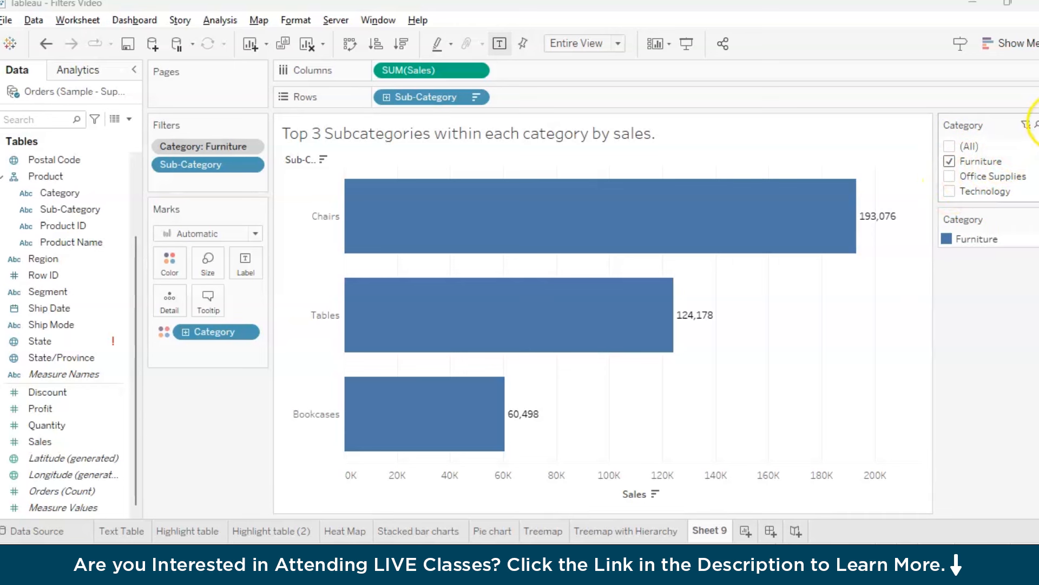
{"action": "left_click", "coordinate": [1036, 124]}
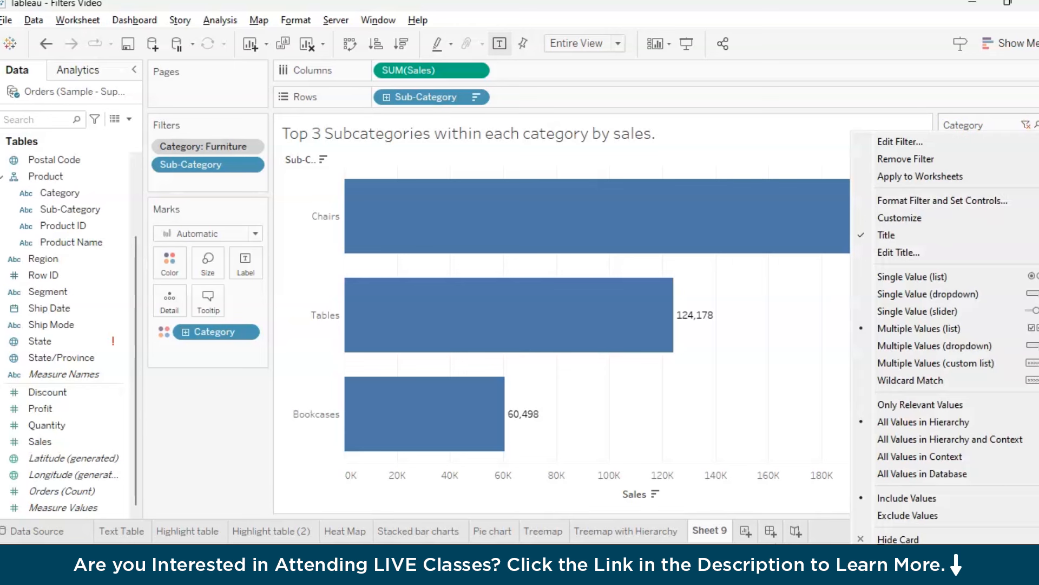
{"action": "left_click", "coordinate": [983, 277]}
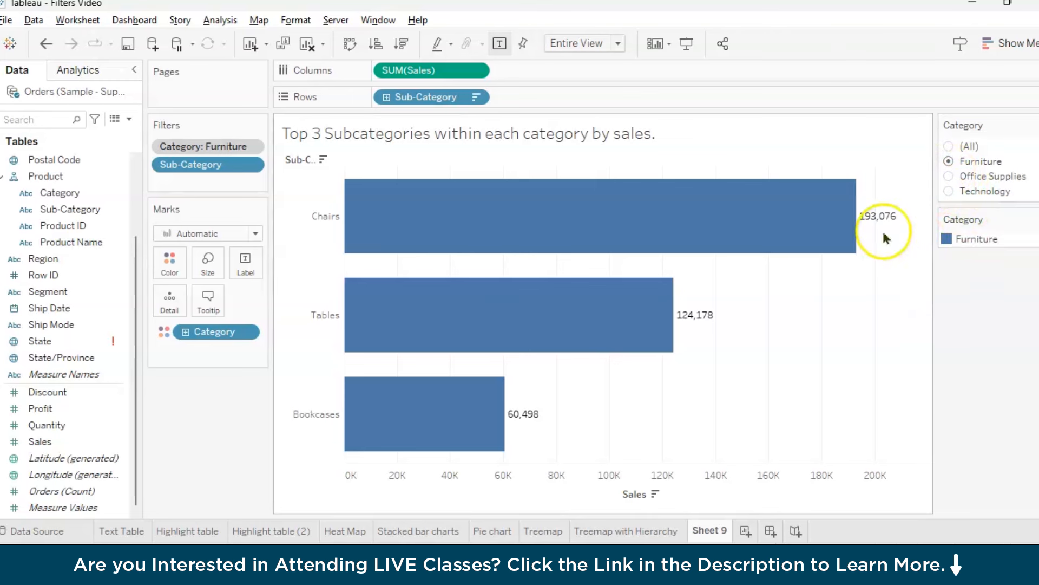
Switch the Category filter to Office Supplies and then to Technology
{"action": "left_click", "coordinate": [949, 176]}
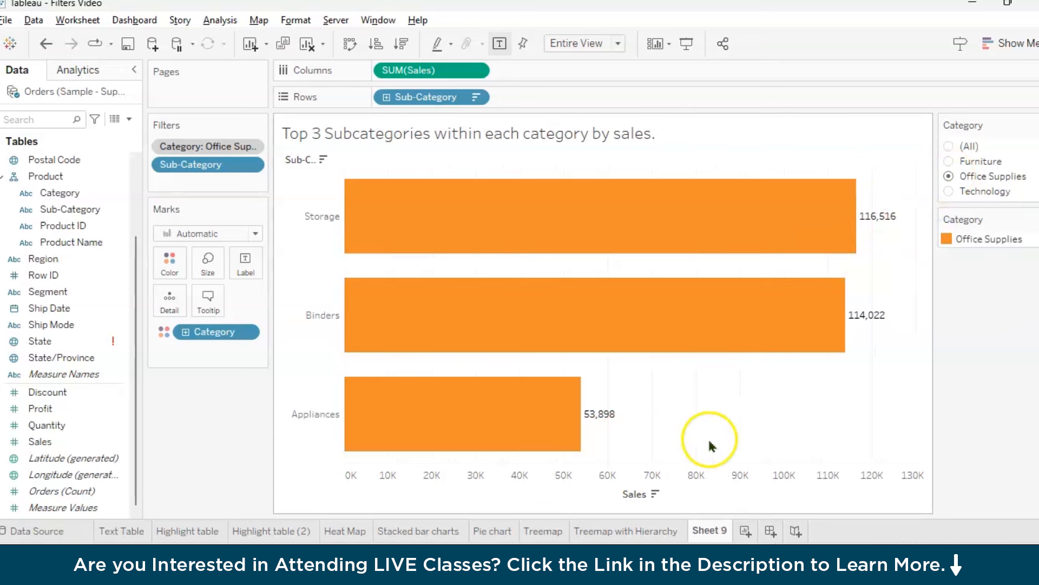
{"action": "left_click", "coordinate": [949, 190]}
{"action": "mouse_move", "coordinate": [553, 452]}
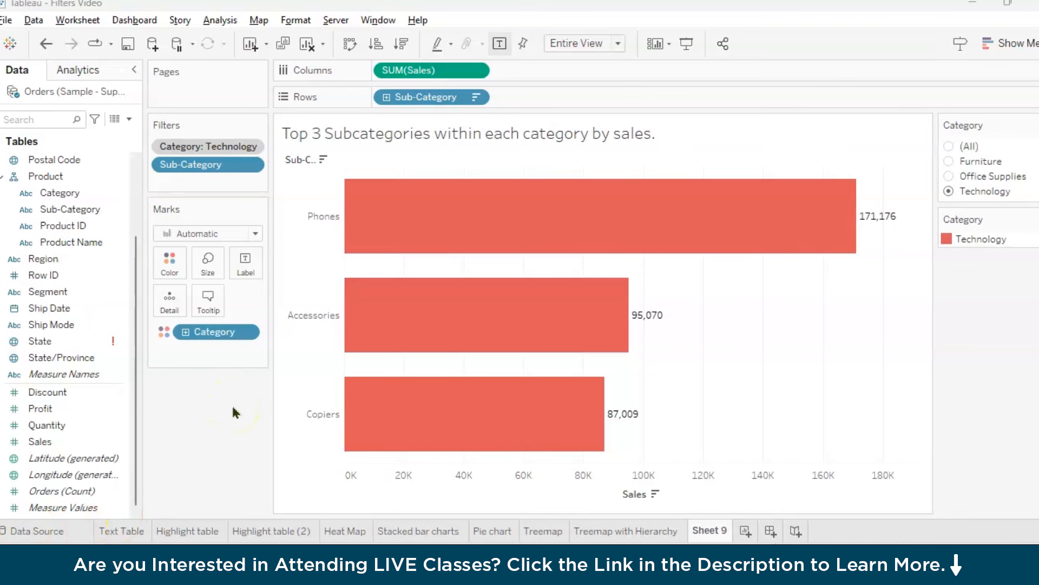
{"action": "left_click", "coordinate": [456, 99]}
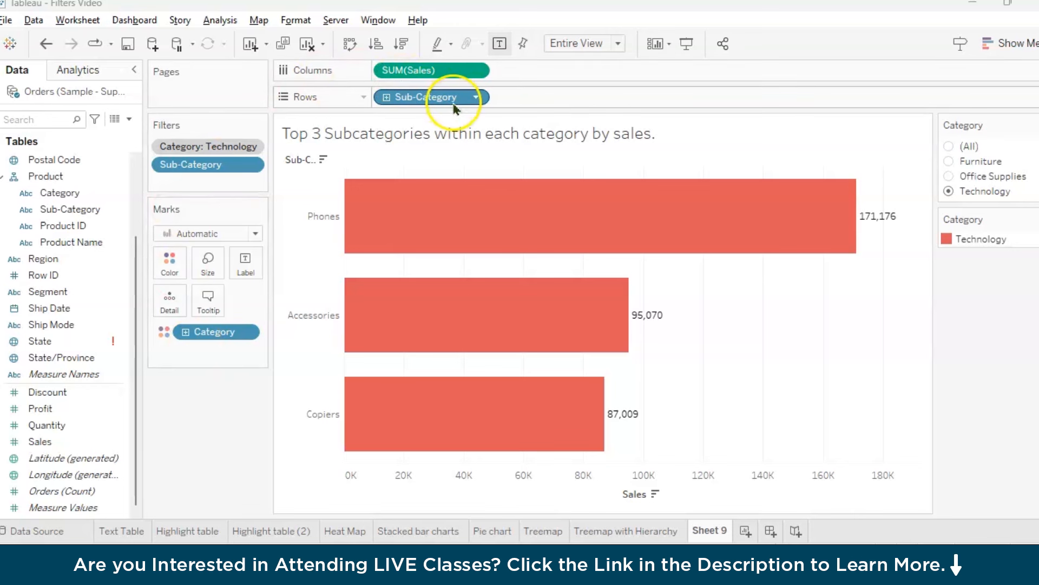
{"action": "left_click", "coordinate": [214, 146]}
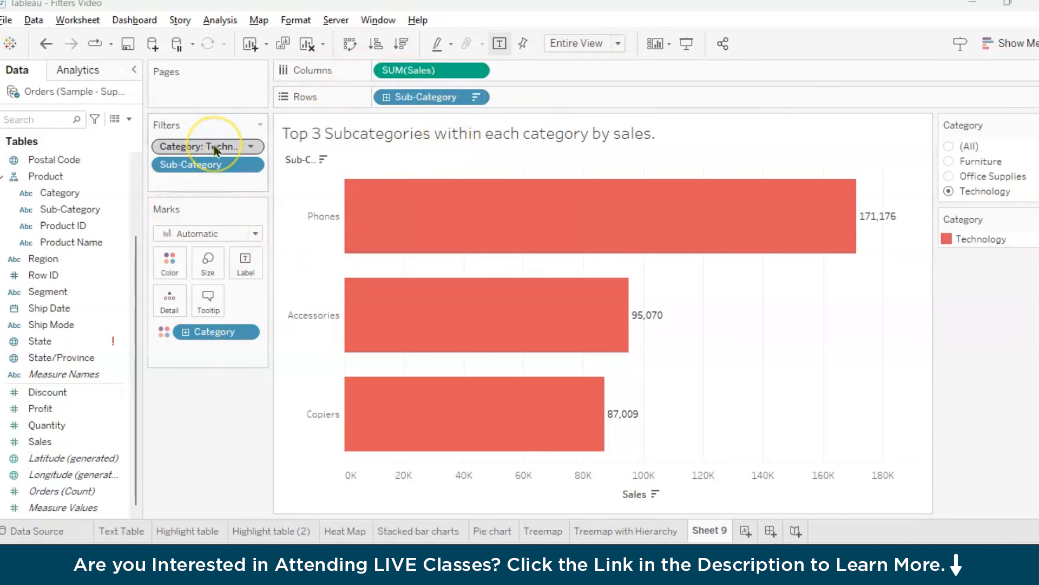
{"action": "left_click", "coordinate": [213, 147]}
{"action": "left_click", "coordinate": [249, 276]}
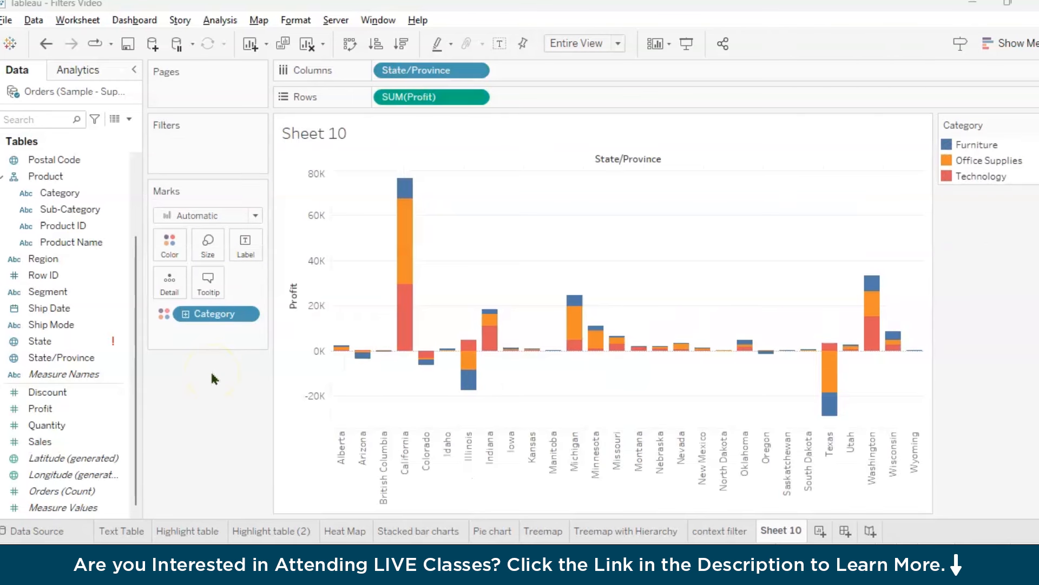
Set the title of the profit by State/Province chart to "Measures Filter"
{"action": "left_click", "coordinate": [335, 135]}
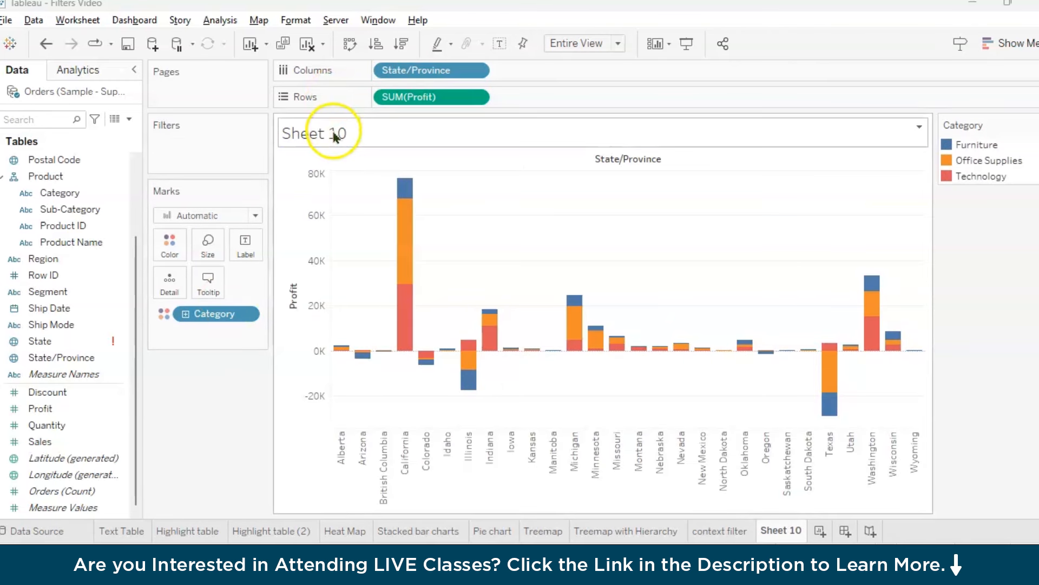
{"action": "double_click", "coordinate": [335, 135]}
{"action": "left_click_drag", "start_coordinate": [558, 201], "coordinate": [372, 188]}
{"action": "key", "text": "BackSpace"}
{"action": "type", "text": "Measures Fi"}
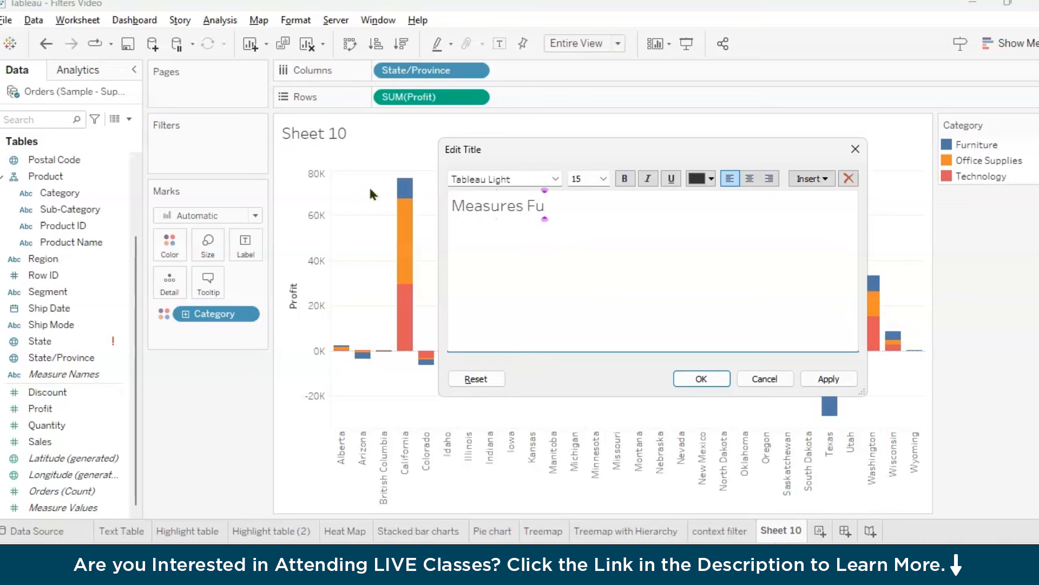
{"action": "type", "text": "lter"}
{"action": "left_click", "coordinate": [701, 380]}
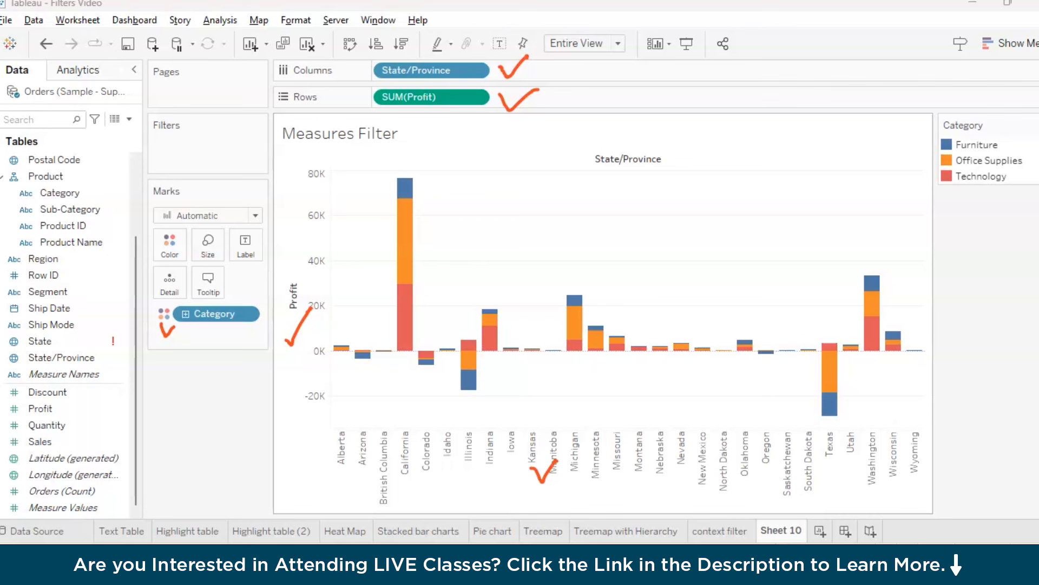
{"action": "key", "text": "Escape"}
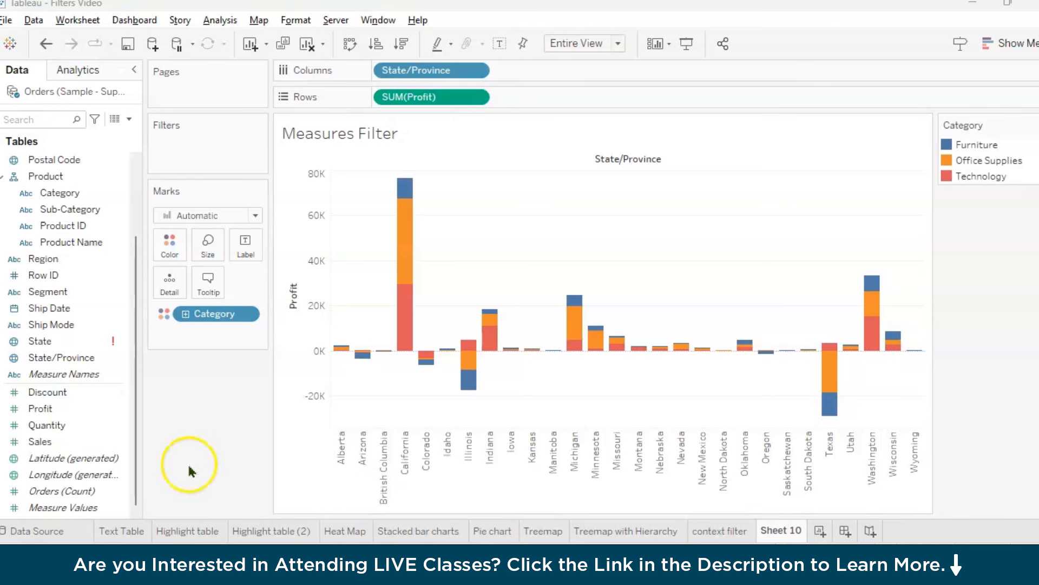
Open the filter for SUM(Profit) and examine its At least, At most and Special options, returning to Range of values
{"action": "left_click", "coordinate": [476, 98]}
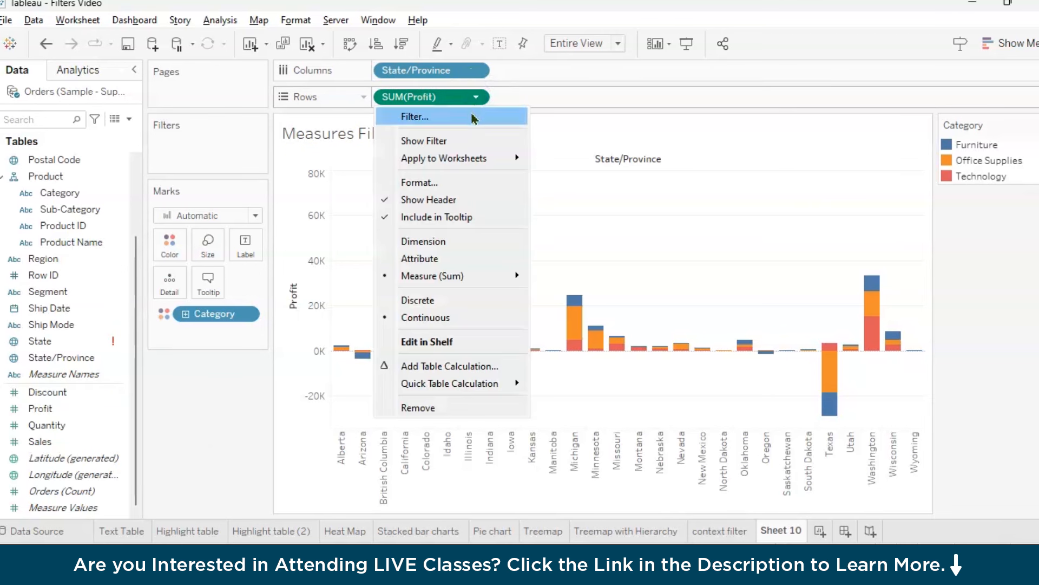
{"action": "left_click", "coordinate": [474, 120]}
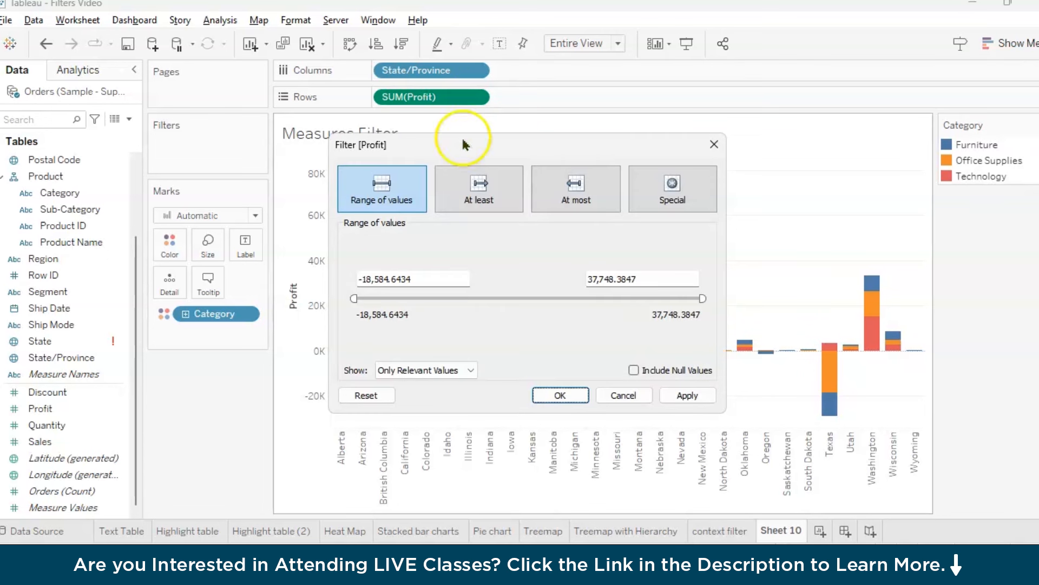
{"action": "left_click", "coordinate": [385, 182]}
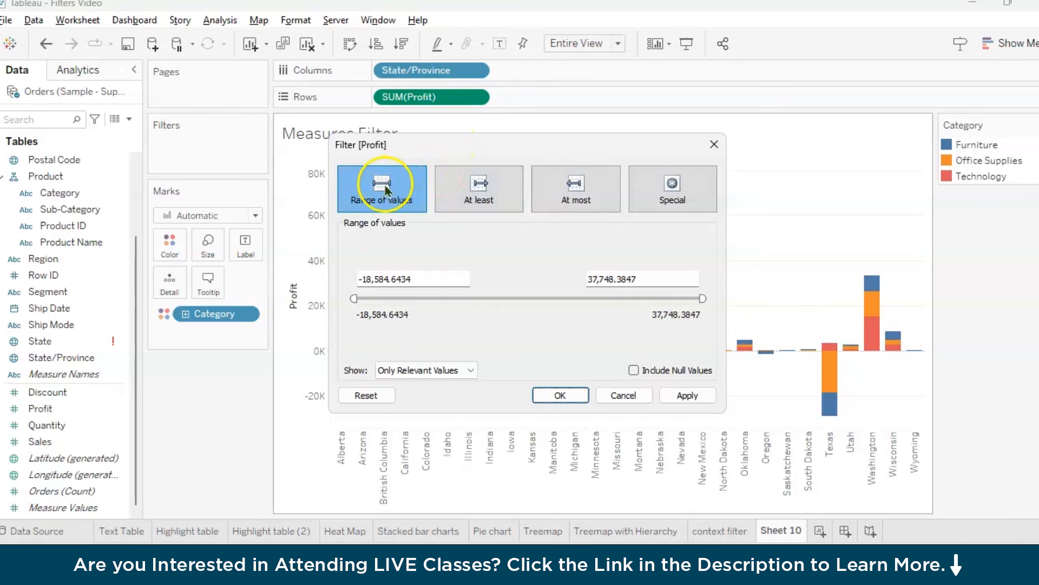
{"action": "left_click", "coordinate": [479, 182]}
{"action": "left_click", "coordinate": [575, 187]}
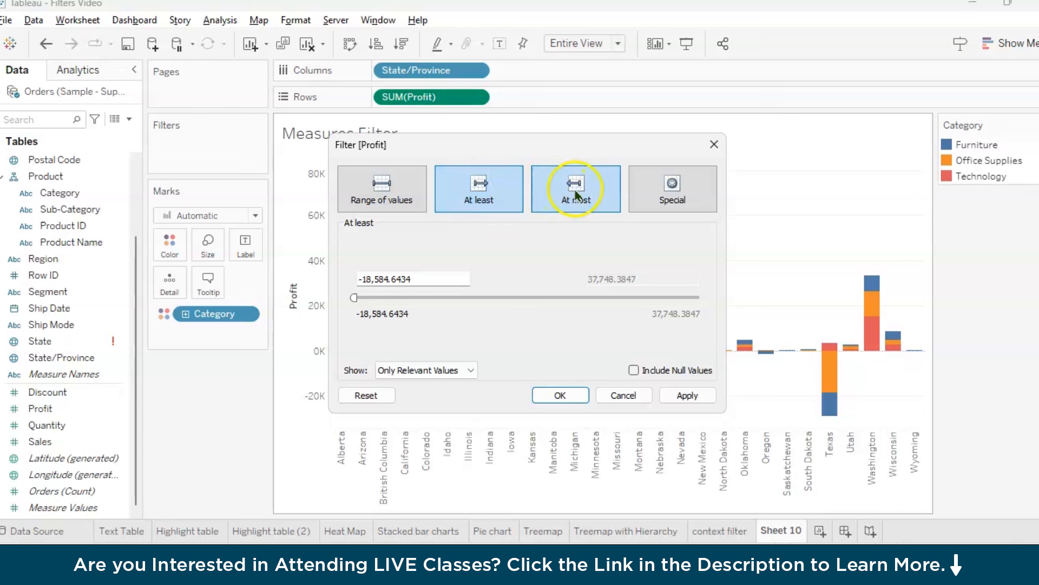
{"action": "left_click", "coordinate": [671, 183]}
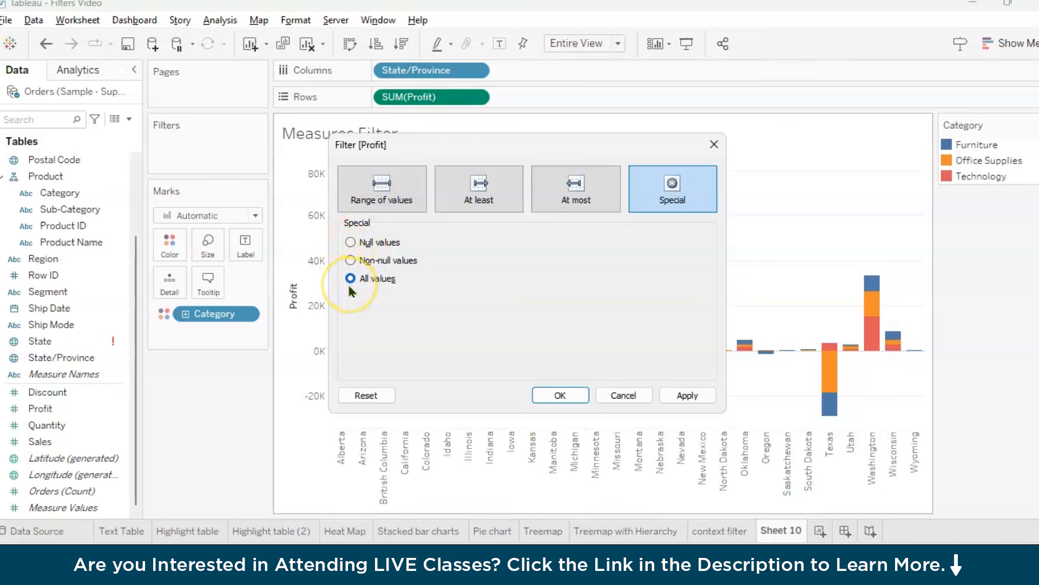
{"action": "left_click", "coordinate": [383, 196]}
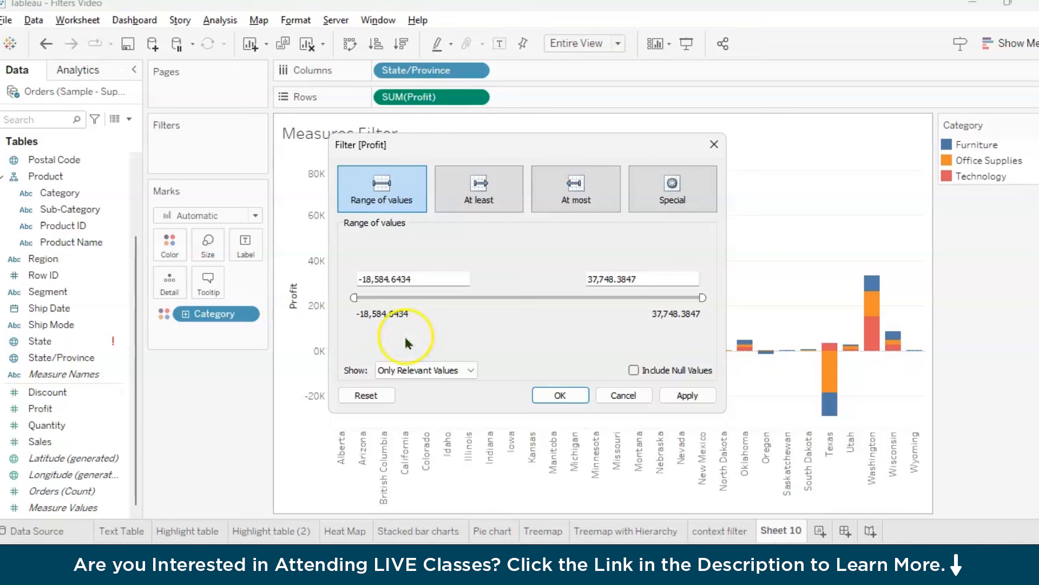
Filter SUM(Profit) to a range with a maximum of 0, and show mark labels on the bars
{"action": "left_click", "coordinate": [659, 277]}
{"action": "key", "text": "ctrl+a"}
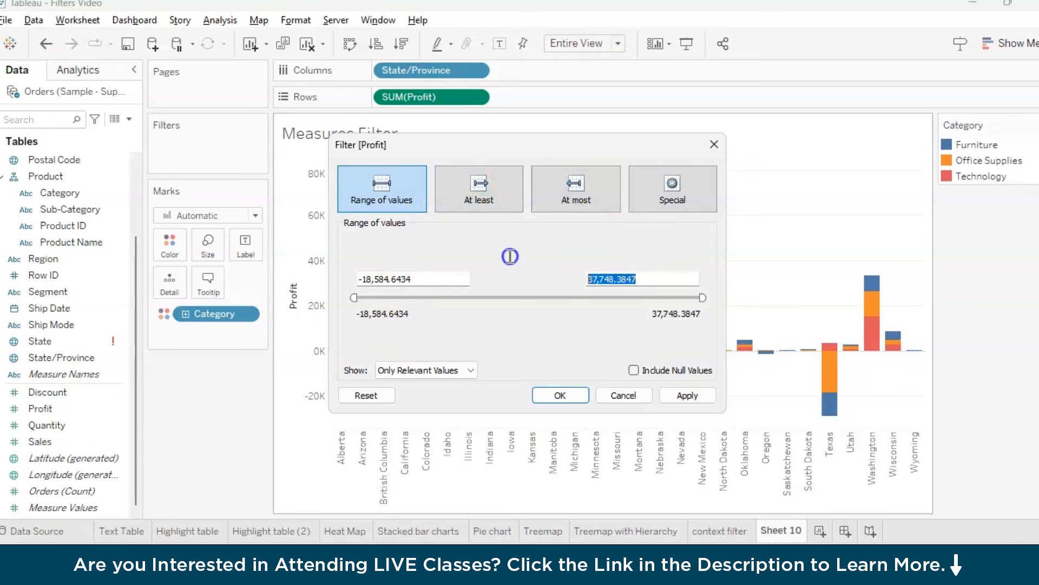
{"action": "key", "text": "BackSpace"}
{"action": "type", "text": "0"}
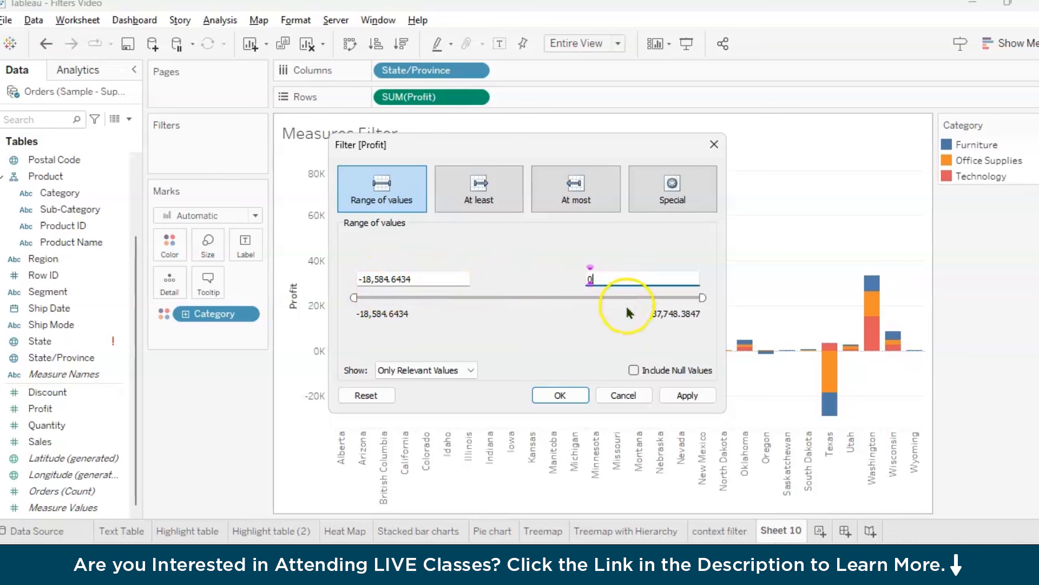
{"action": "left_click", "coordinate": [623, 263]}
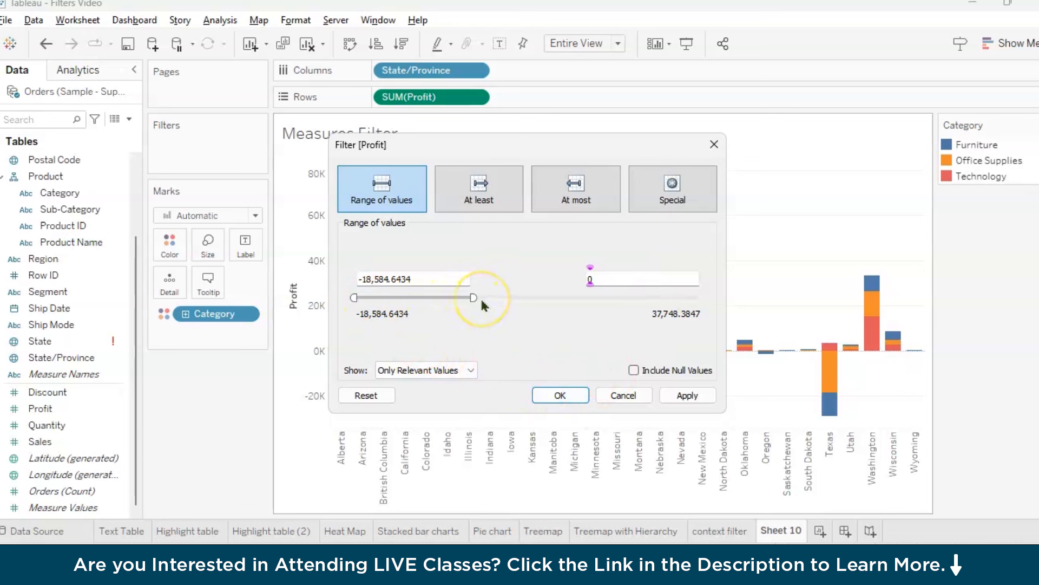
{"action": "left_click", "coordinate": [686, 395]}
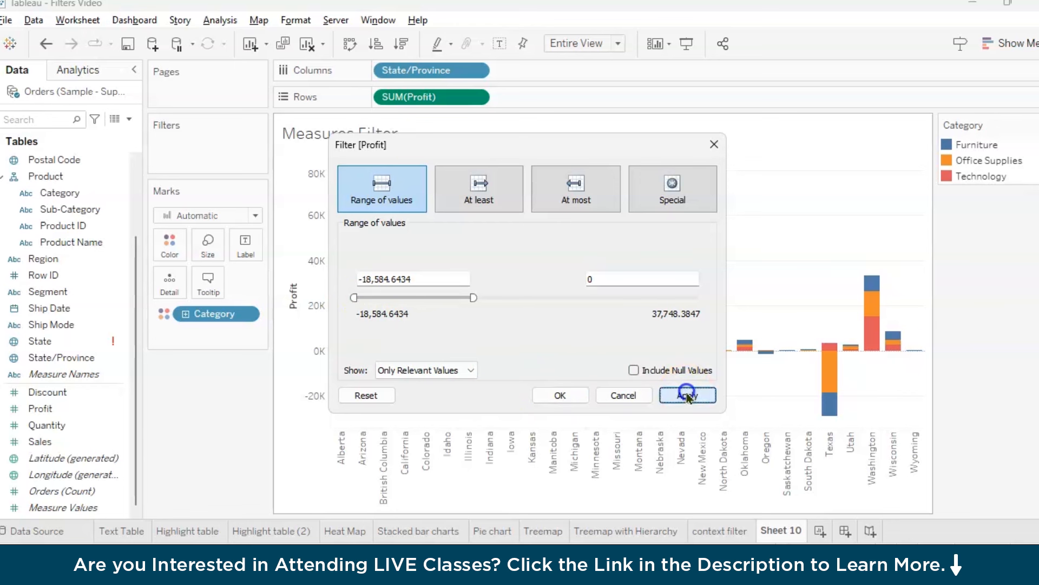
{"action": "left_click", "coordinate": [561, 395]}
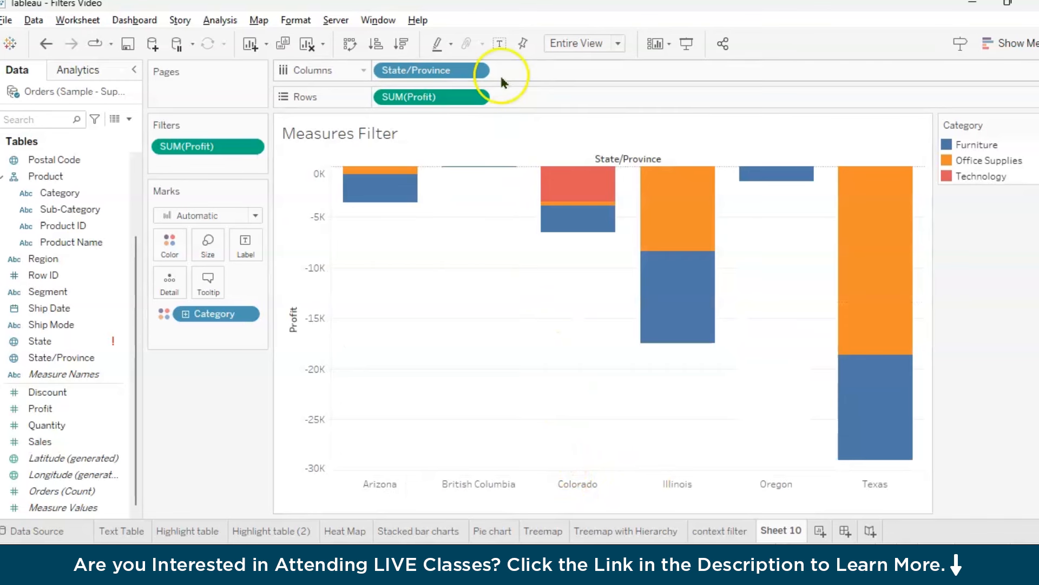
{"action": "left_click", "coordinate": [499, 43]}
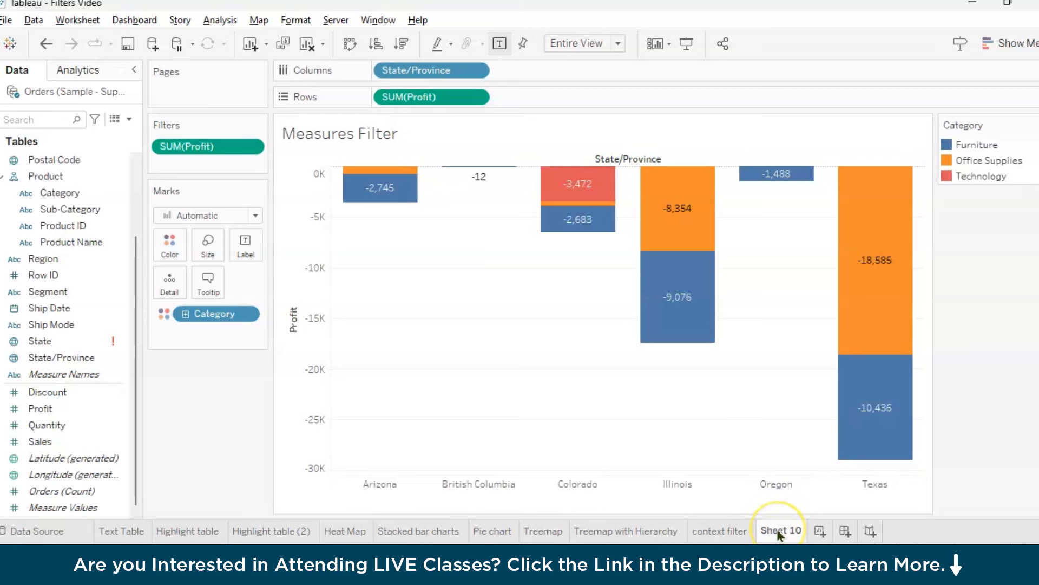
{"action": "mouse_move", "coordinate": [780, 535]}
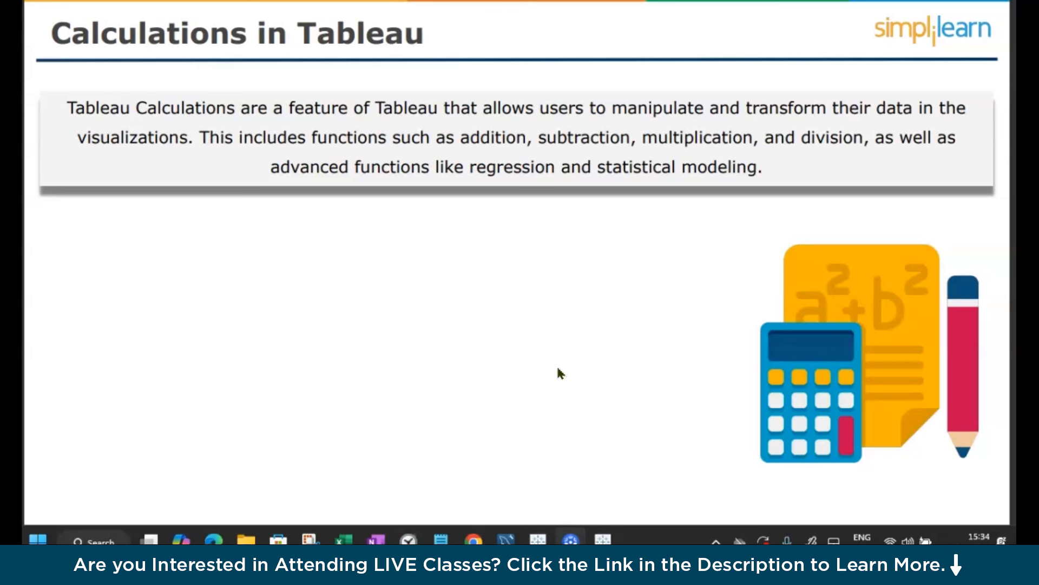
{"action": "key", "text": "Right"}
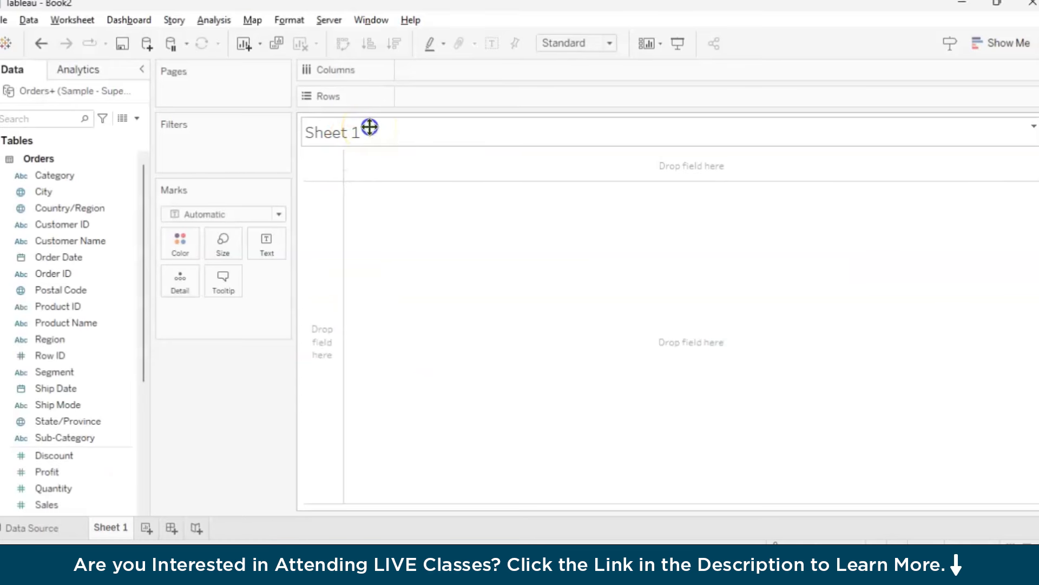
Set the title of the empty Sheet 1 to "Basic Calculation"
{"action": "double_click", "coordinate": [364, 130]}
{"action": "left_click_drag", "start_coordinate": [566, 209], "coordinate": [343, 205]}
{"action": "type", "text": "Badsi"}
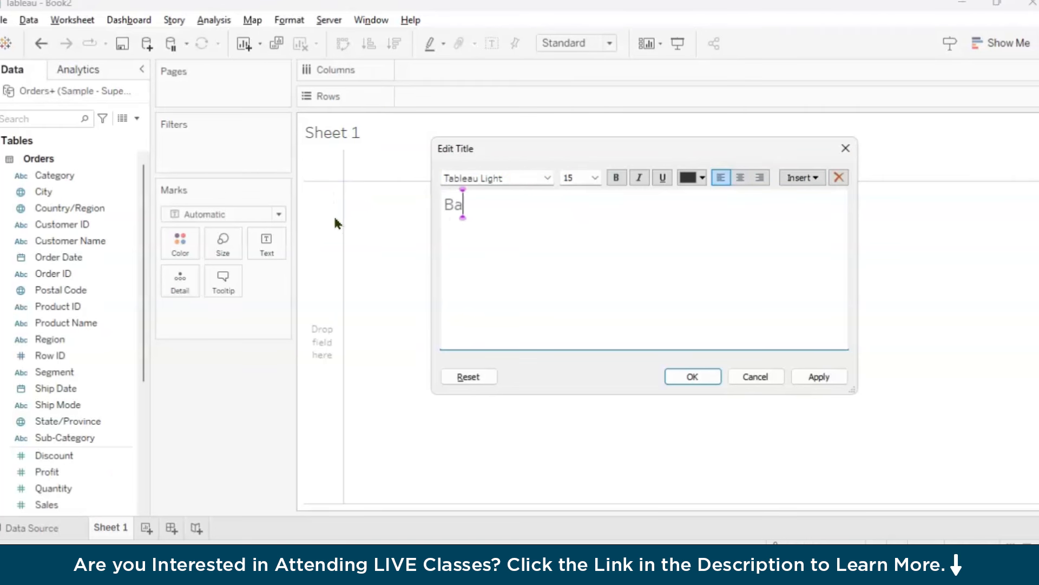
{"action": "key", "text": "BackSpace"}
{"action": "key", "text": "BackSpace"}
{"action": "key", "text": "BackSpace"}
{"action": "type", "text": "sic Calculation"}
{"action": "left_click", "coordinate": [691, 376]}
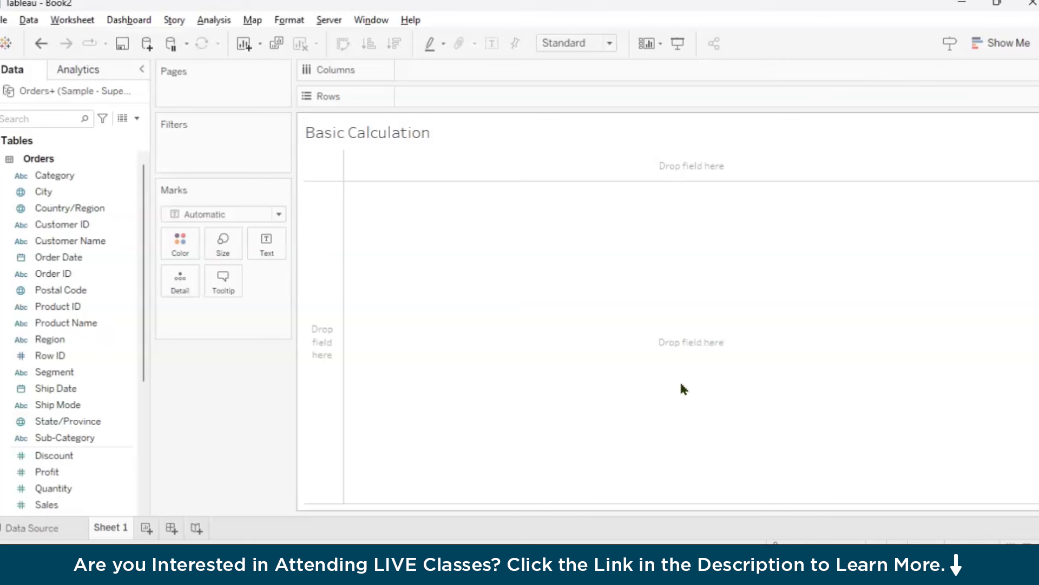
Build a text table with Sub-Category on rows and Sales and Profit as measures, and widen its value columns
{"action": "left_click_drag", "start_coordinate": [65, 437], "coordinate": [456, 95]}
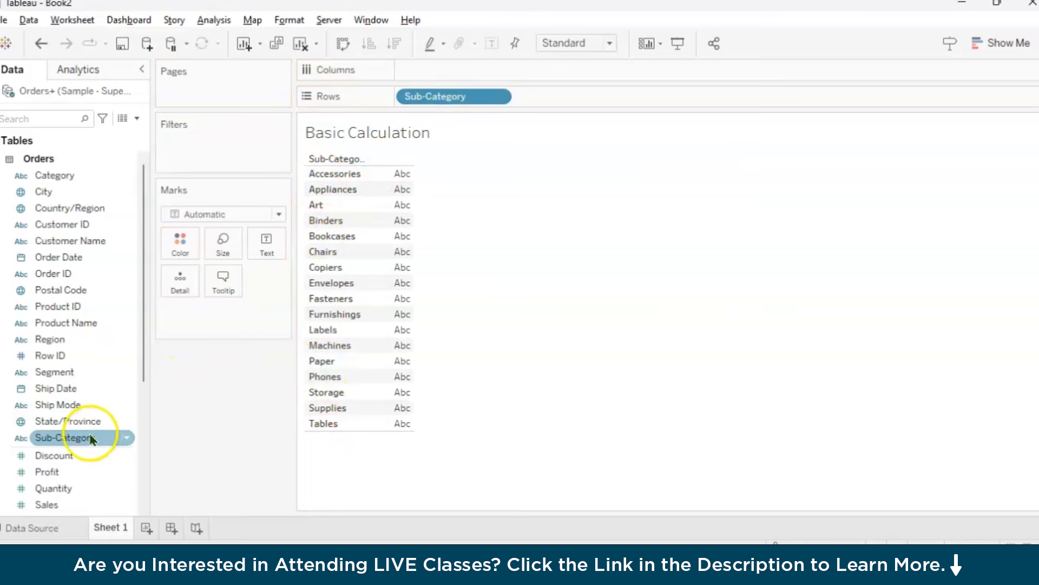
{"action": "scroll", "coordinate": [109, 459], "scroll_direction": "down", "scroll_amount": 2}
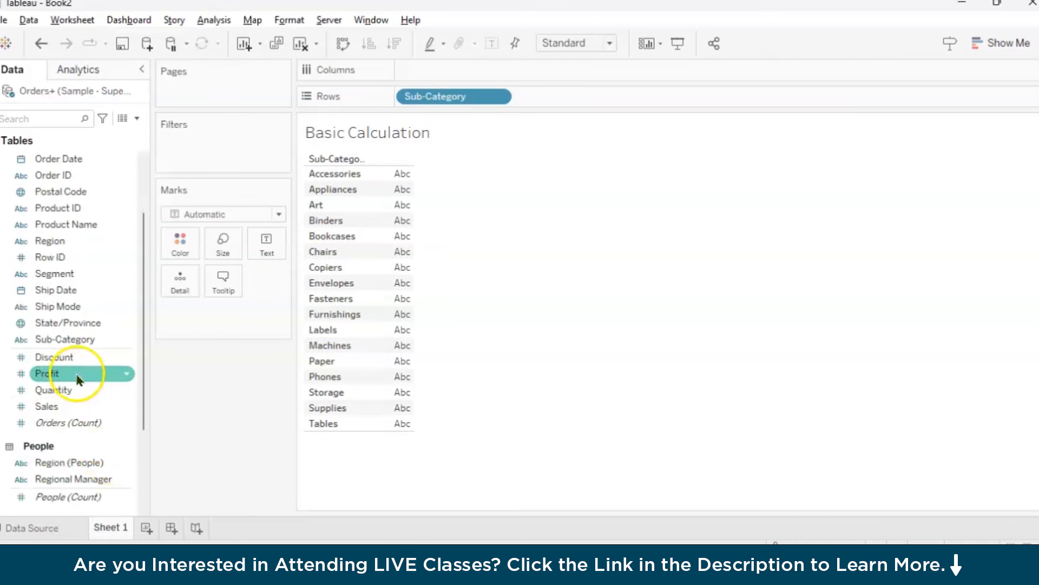
{"action": "left_click", "coordinate": [48, 407]}
{"action": "double_click", "coordinate": [48, 407]}
{"action": "left_click", "coordinate": [60, 375]}
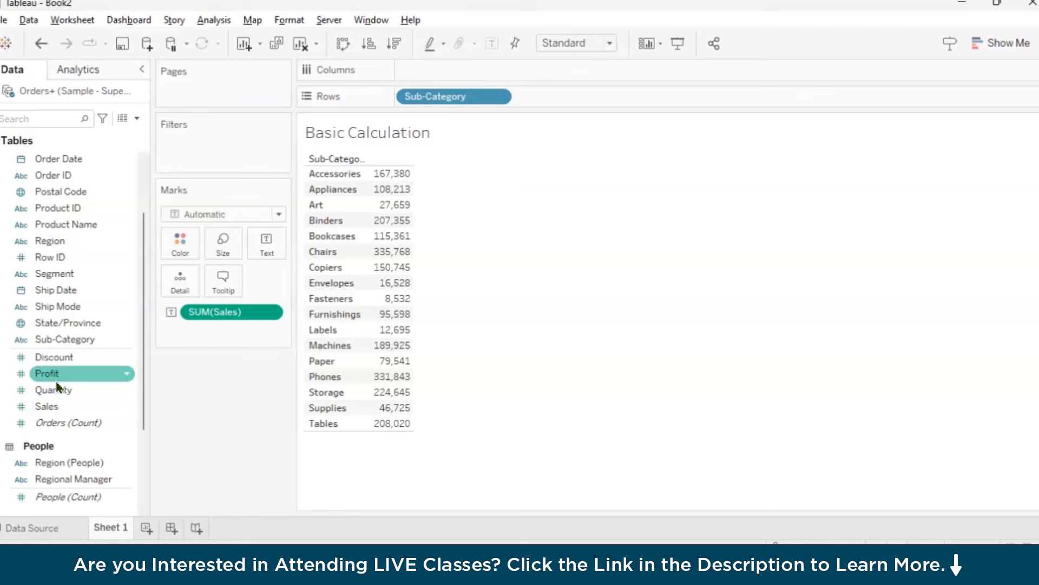
{"action": "double_click", "coordinate": [63, 375]}
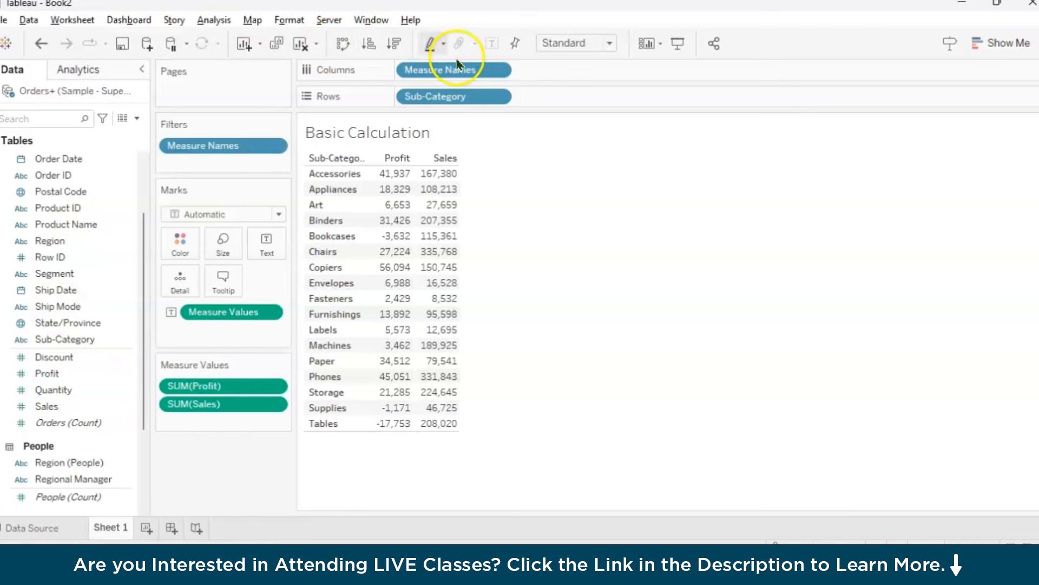
{"action": "left_click_drag", "start_coordinate": [468, 166], "coordinate": [507, 170]}
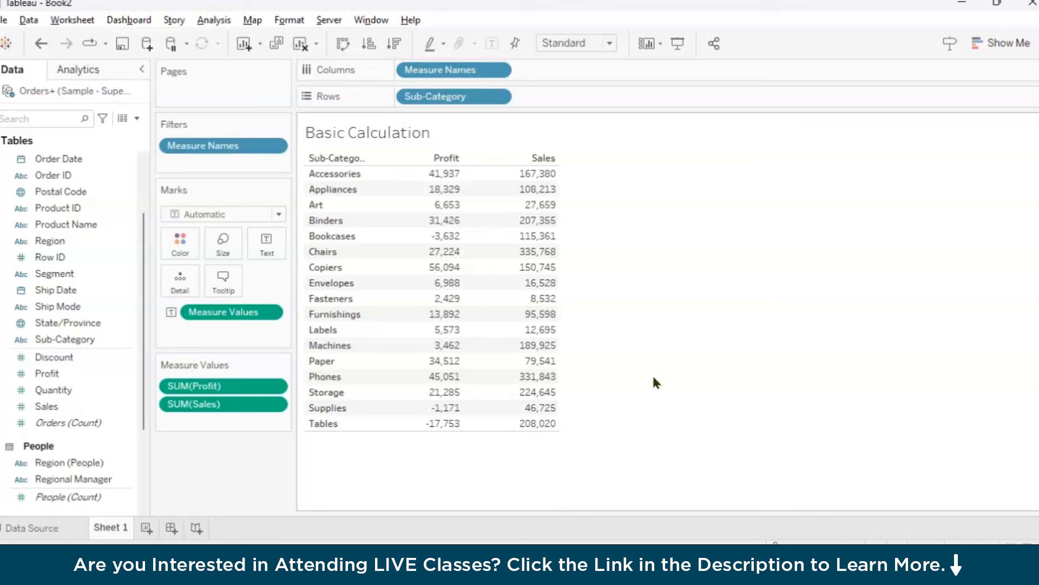
Start a new calculated field named "Profit Ratio %" and reposition its editor over the table
{"action": "left_click", "coordinate": [138, 118]}
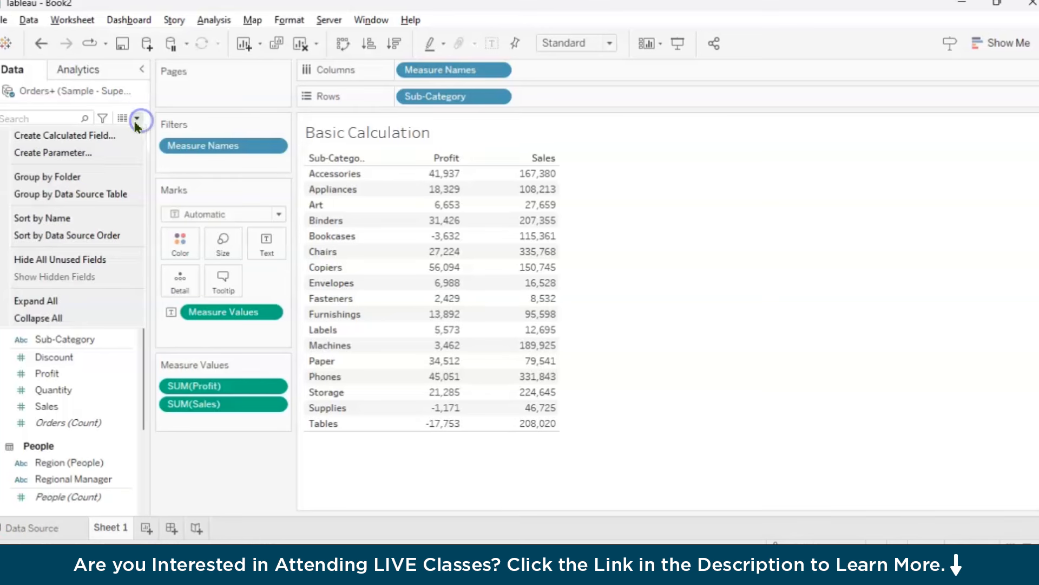
{"action": "left_click", "coordinate": [105, 137]}
{"action": "left_click_drag", "start_coordinate": [436, 202], "coordinate": [533, 219]}
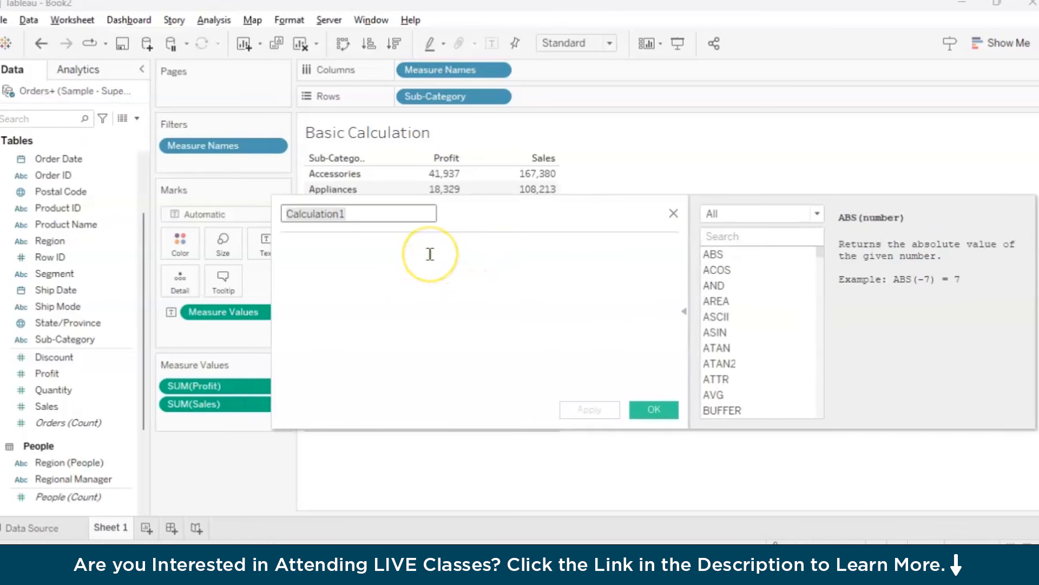
{"action": "key", "text": "BackSpace"}
{"action": "type", "text": "Profit"}
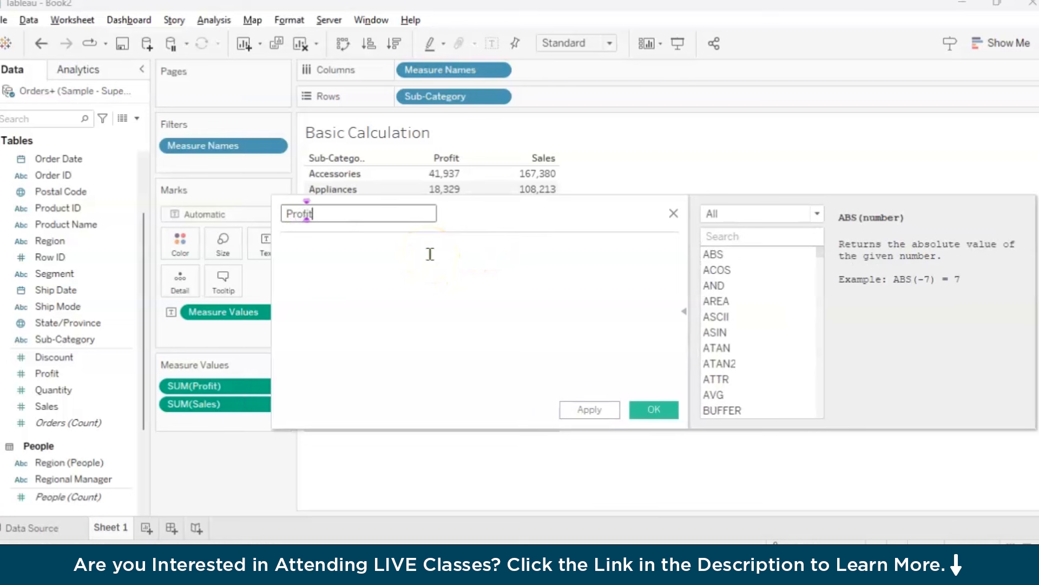
{"action": "type", "text": " Ratio %"}
{"action": "left_click", "coordinate": [428, 308]}
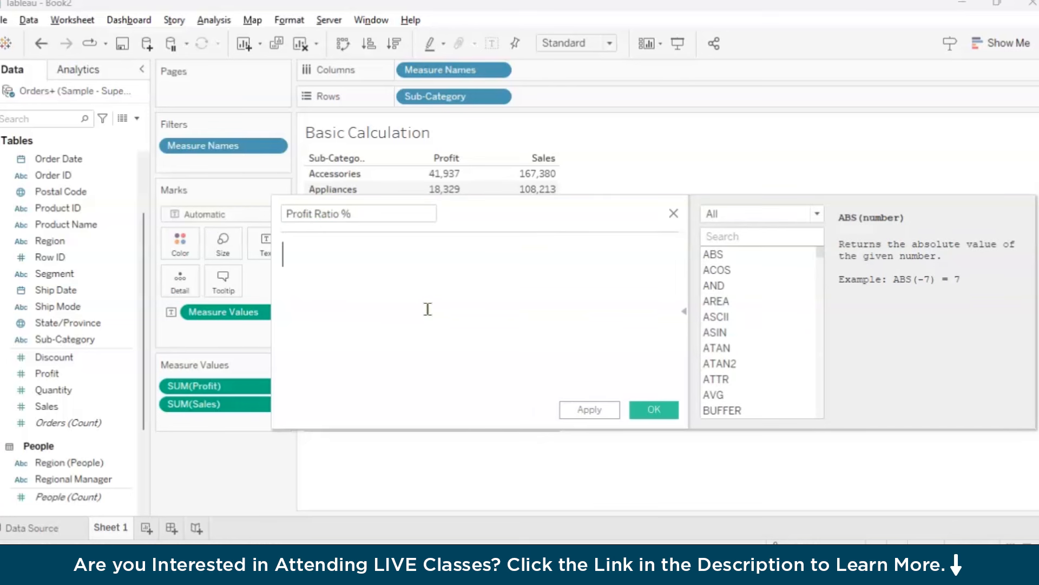
{"action": "left_click_drag", "start_coordinate": [466, 212], "coordinate": [555, 205]}
{"action": "left_click", "coordinate": [476, 324]}
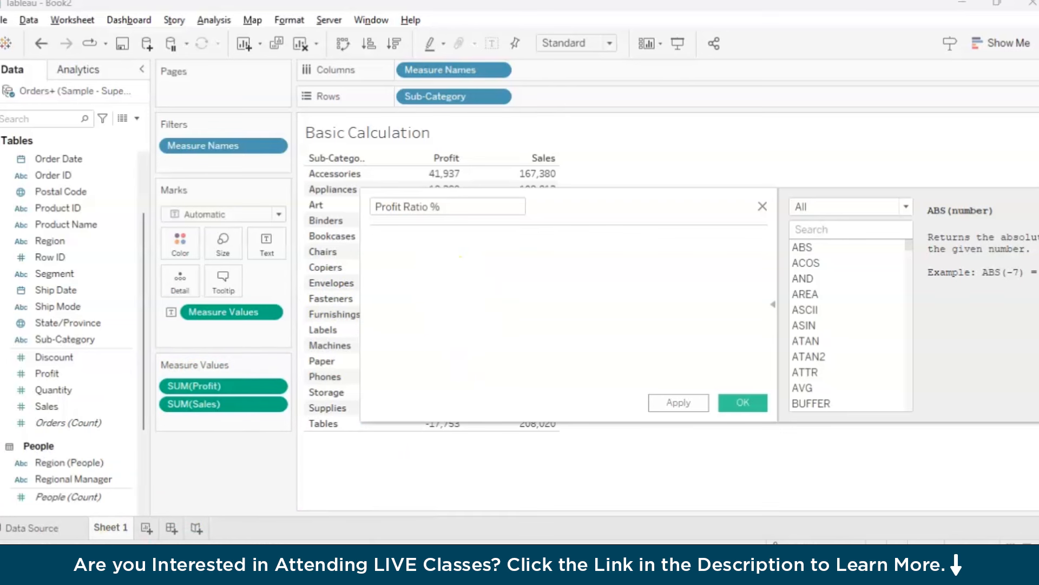
{"action": "left_click", "coordinate": [58, 374]}
{"action": "left_click", "coordinate": [445, 310]}
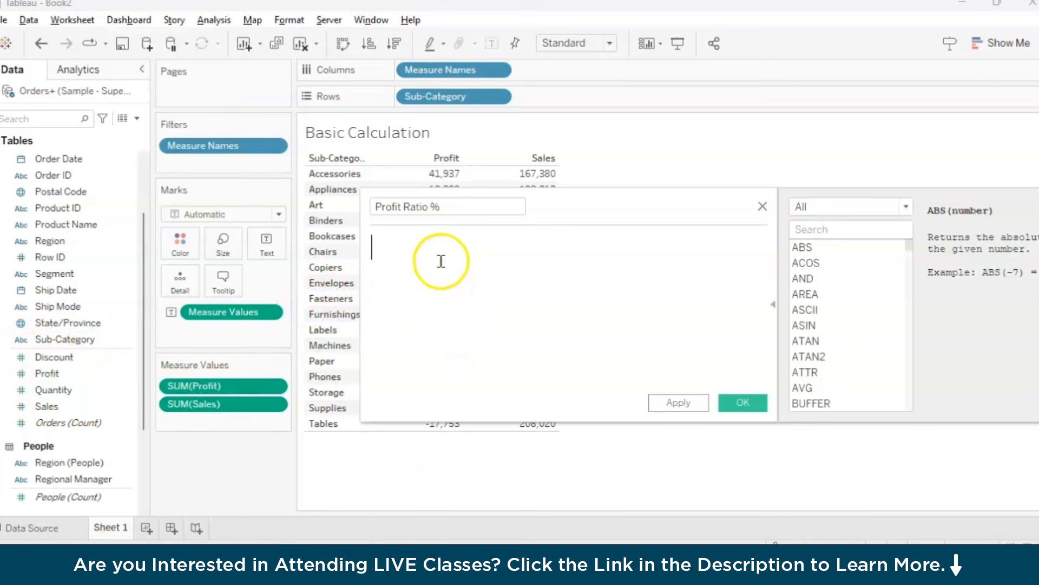
{"action": "type", "text": "pro"}
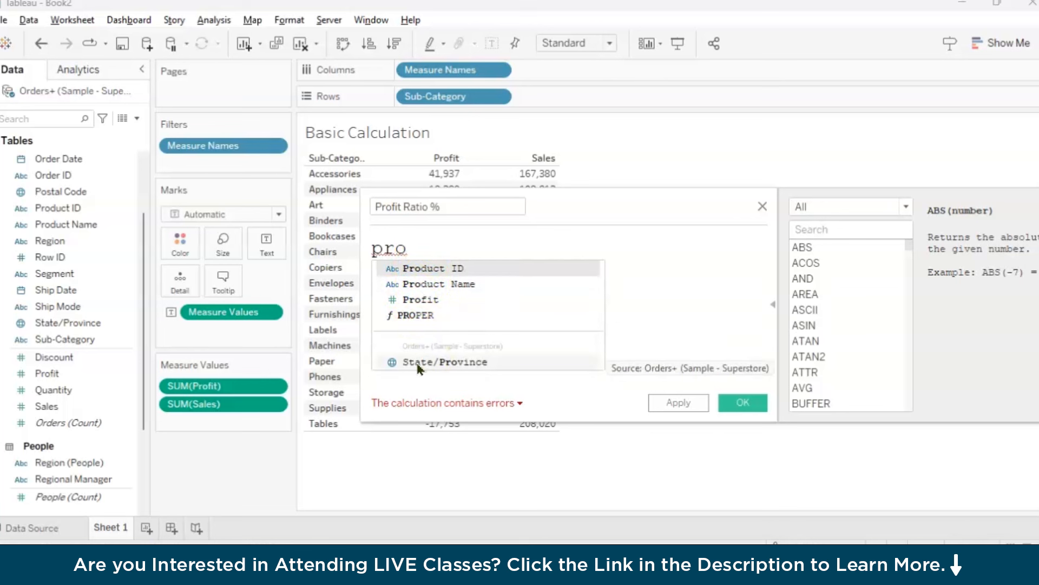
{"action": "key", "text": "BackSpace"}
{"action": "key", "text": "BackSpace"}
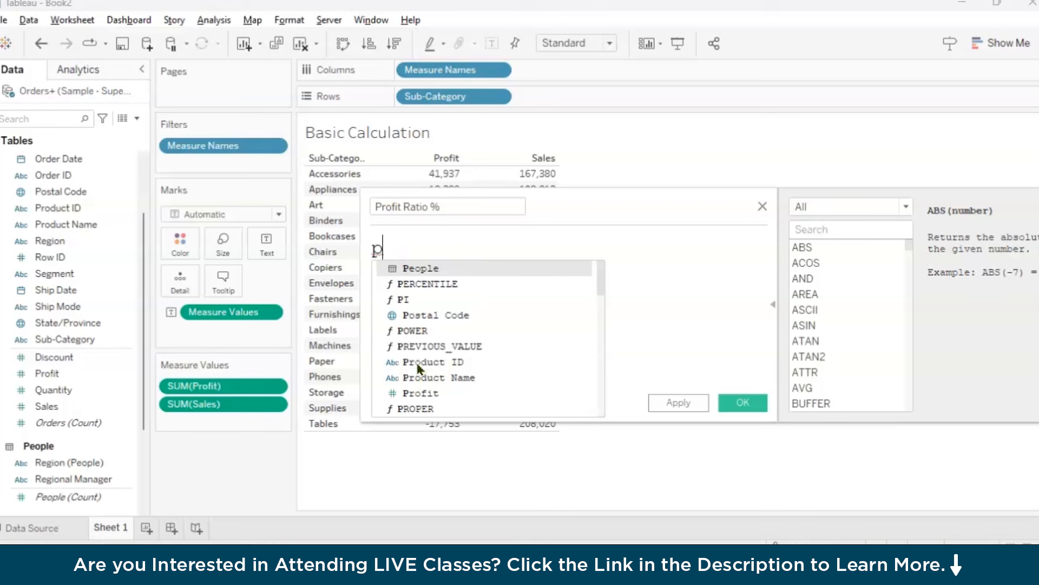
{"action": "key", "text": "BackSpace"}
Define the Profit Ratio % formula as SUM([Profit])/SUM([Sales]) using the table's measures, and apply it
{"action": "left_click_drag", "start_coordinate": [186, 386], "coordinate": [461, 250]}
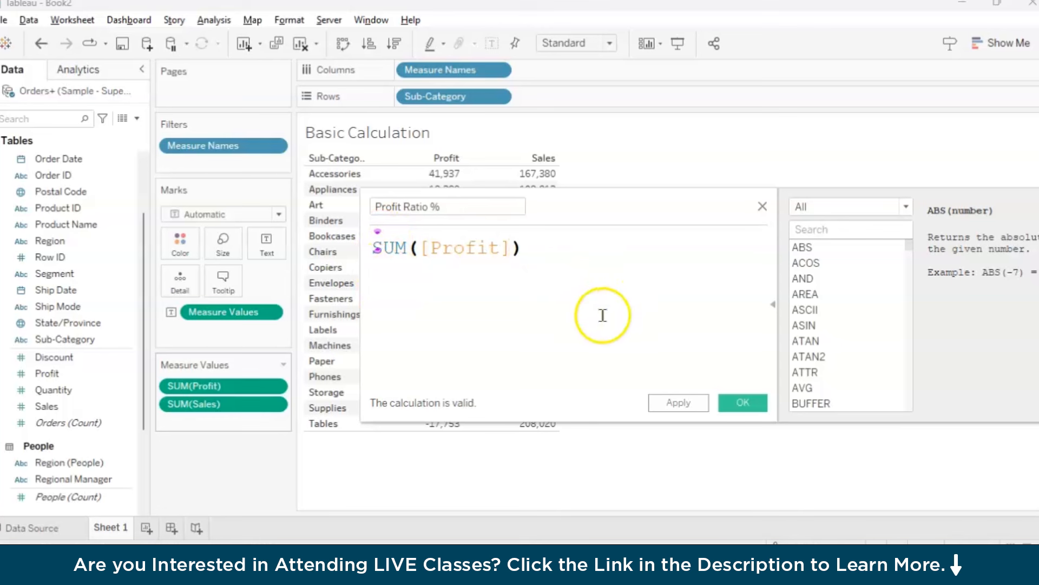
{"action": "type", "text": "/"}
{"action": "left_click_drag", "start_coordinate": [230, 404], "coordinate": [620, 254]}
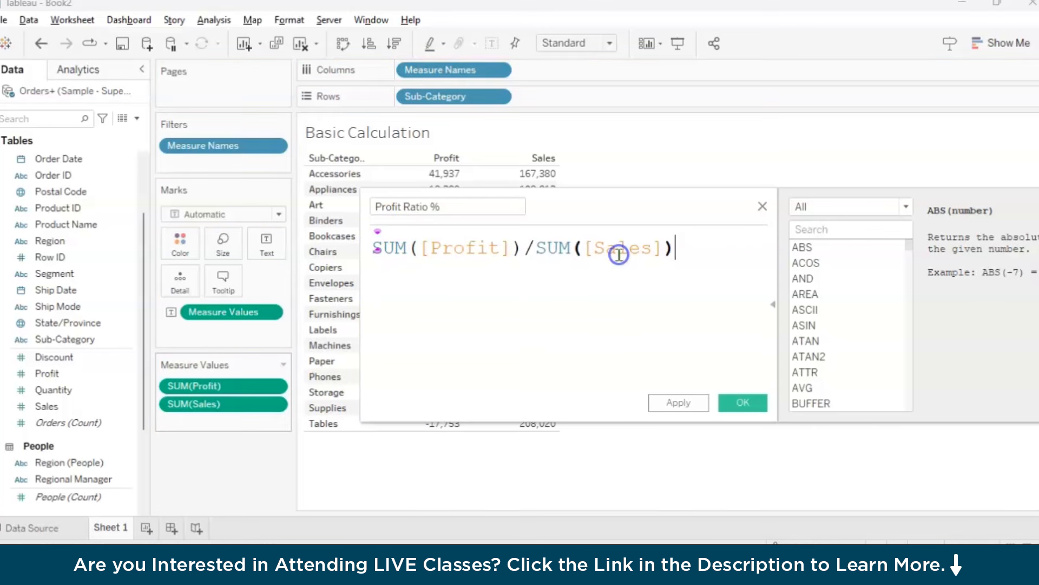
{"action": "left_click_drag", "start_coordinate": [628, 211], "coordinate": [646, 315]}
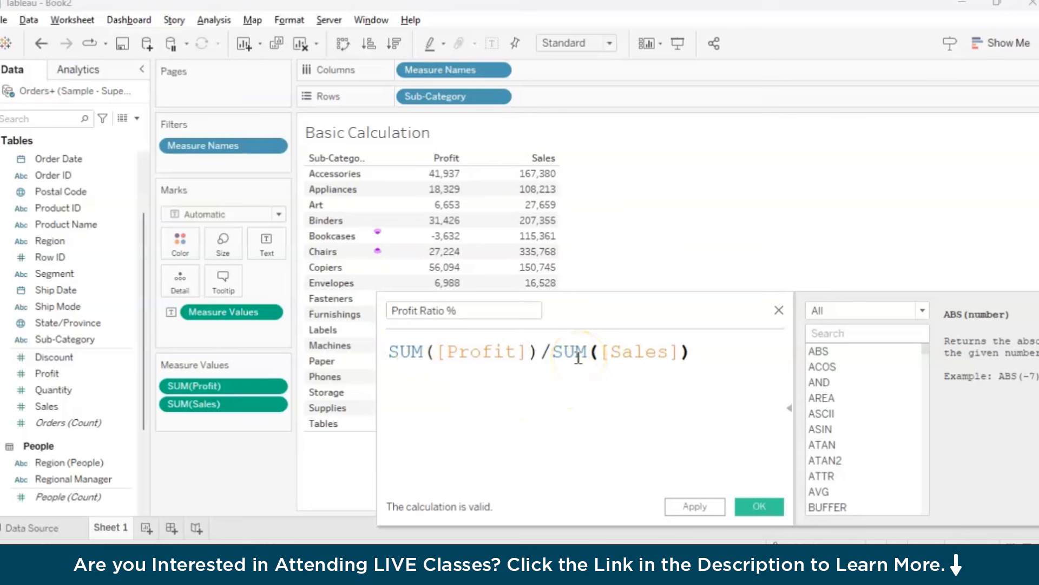
{"action": "left_click_drag", "start_coordinate": [382, 352], "coordinate": [696, 350]}
{"action": "left_click", "coordinate": [697, 351]}
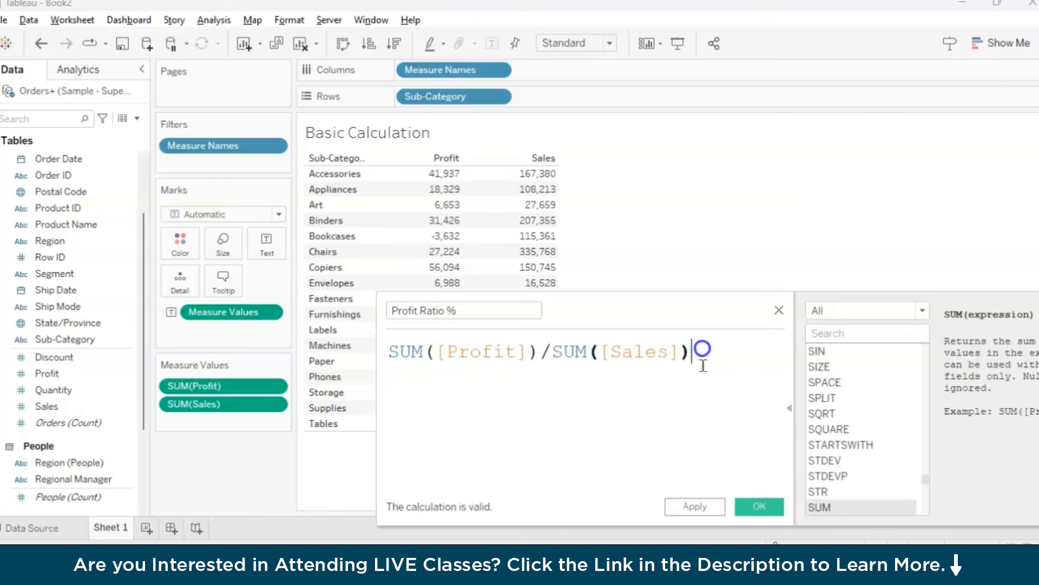
{"action": "left_click", "coordinate": [698, 507]}
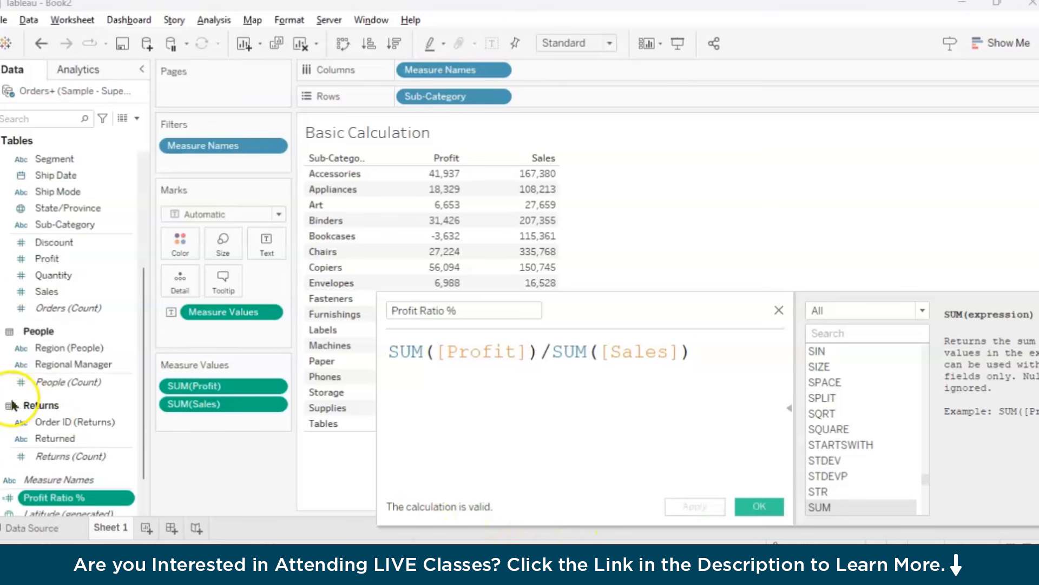
Collapse the People and Returns tables in the data source's field list
{"action": "scroll", "coordinate": [122, 436], "scroll_direction": "down", "scroll_amount": 3}
{"action": "left_click", "coordinate": [73, 452]}
{"action": "left_click", "coordinate": [2, 283]}
{"action": "left_click", "coordinate": [2, 352]}
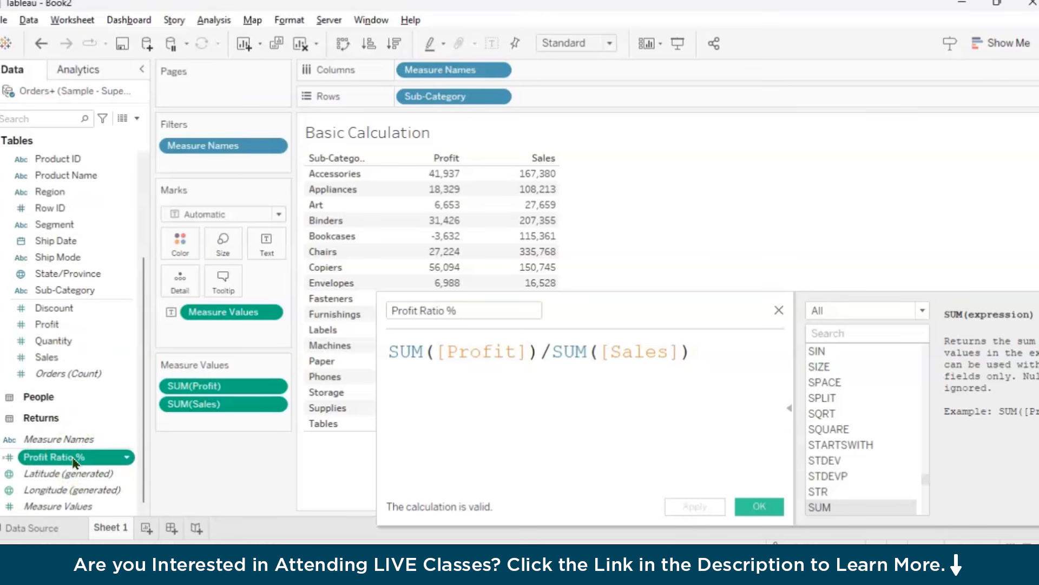
Accept the calculation, widen the field list, and add Profit Ratio % to the measure values after SUM(Sales)
{"action": "left_click", "coordinate": [762, 507]}
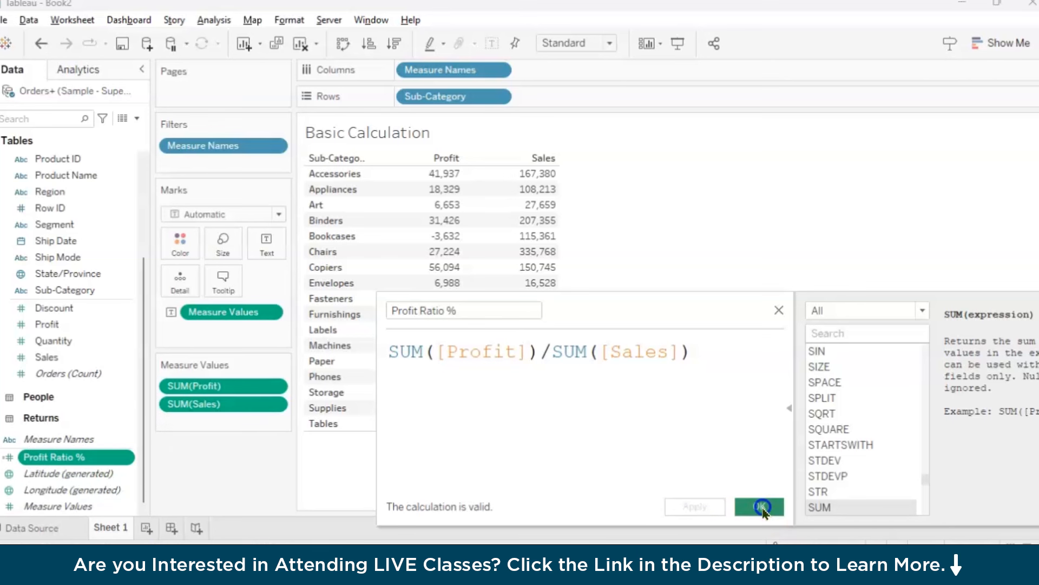
{"action": "left_click_drag", "start_coordinate": [145, 432], "coordinate": [198, 427]}
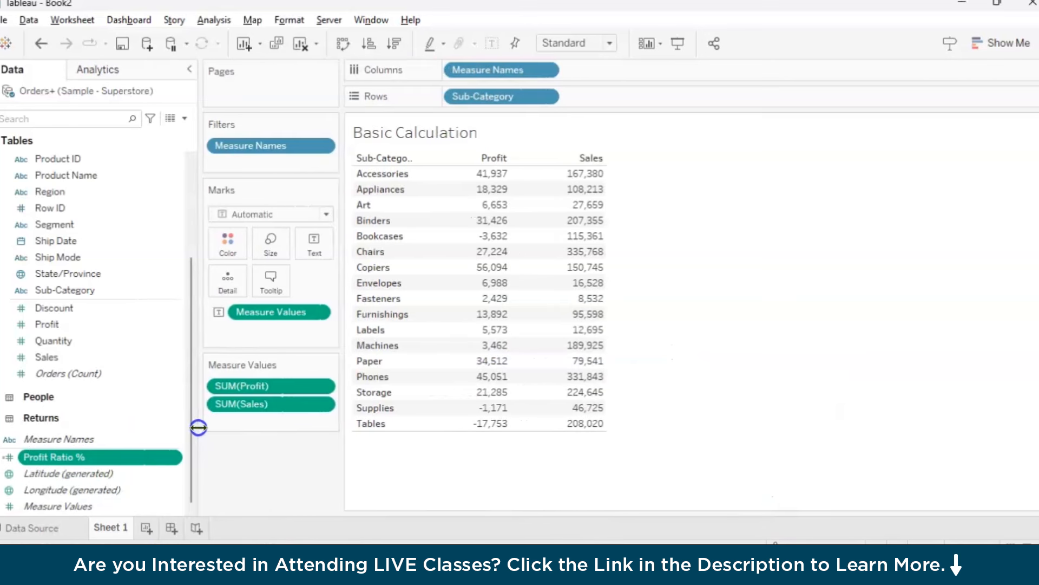
{"action": "left_click_drag", "start_coordinate": [82, 461], "coordinate": [284, 424]}
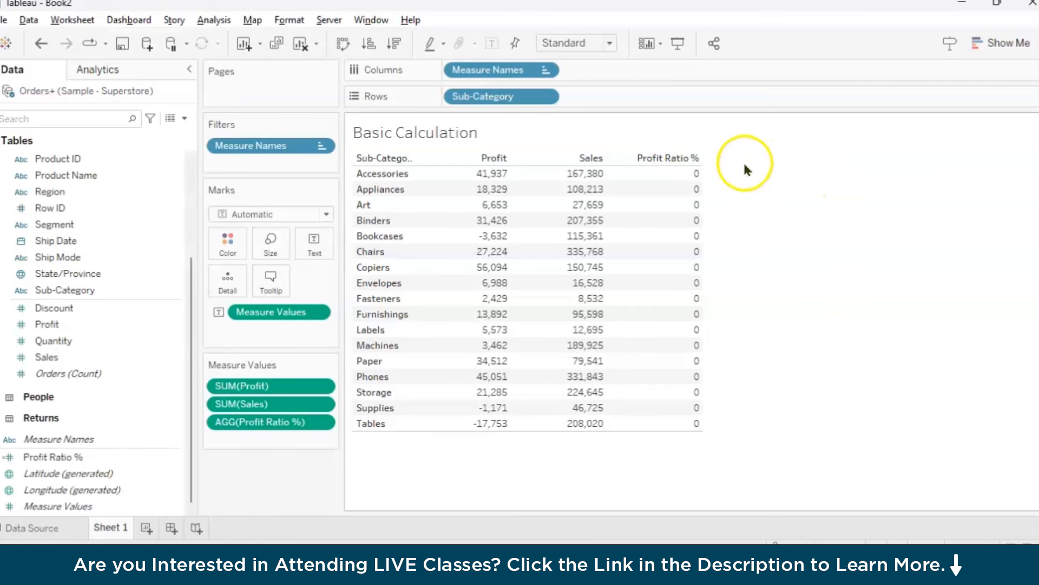
{"action": "left_click", "coordinate": [695, 162]}
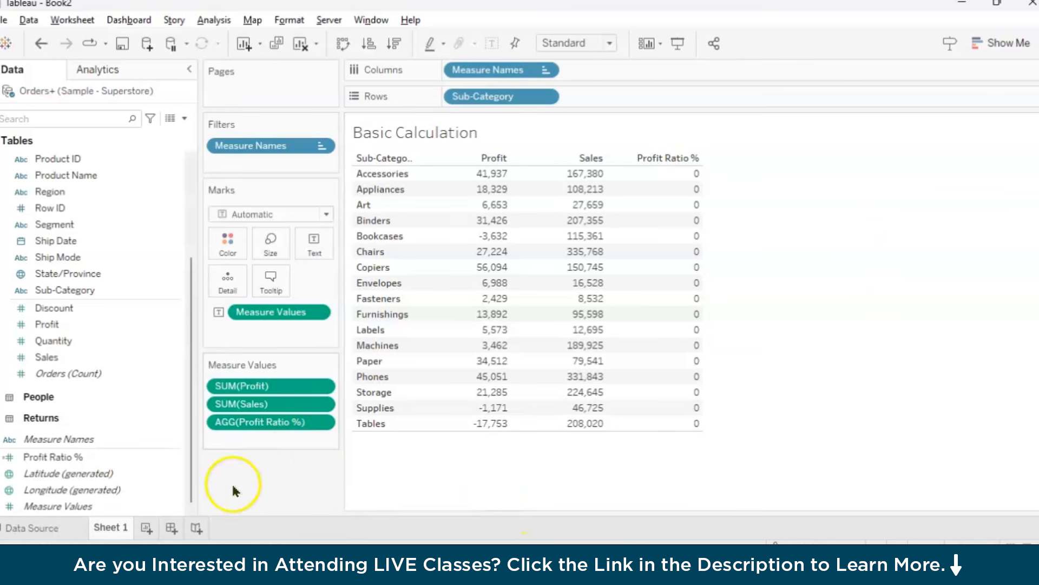
Set the default number format of Profit Ratio % to Percentage with 2 decimal places
{"action": "left_click", "coordinate": [166, 461]}
{"action": "key", "text": "ctrl"}
{"action": "key", "text": "ctrl"}
{"action": "key", "text": "ctrl"}
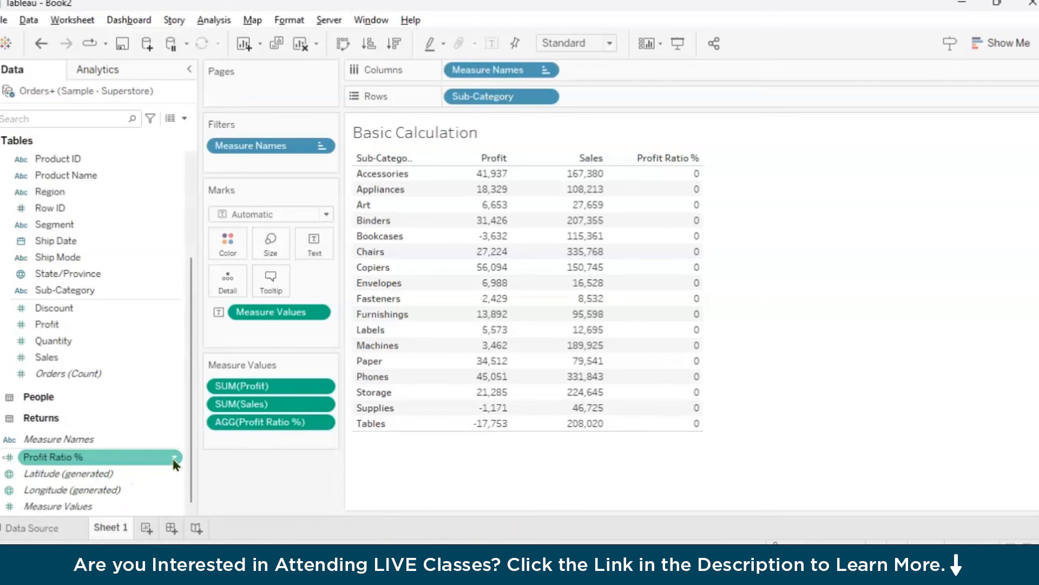
{"action": "left_click", "coordinate": [175, 459]}
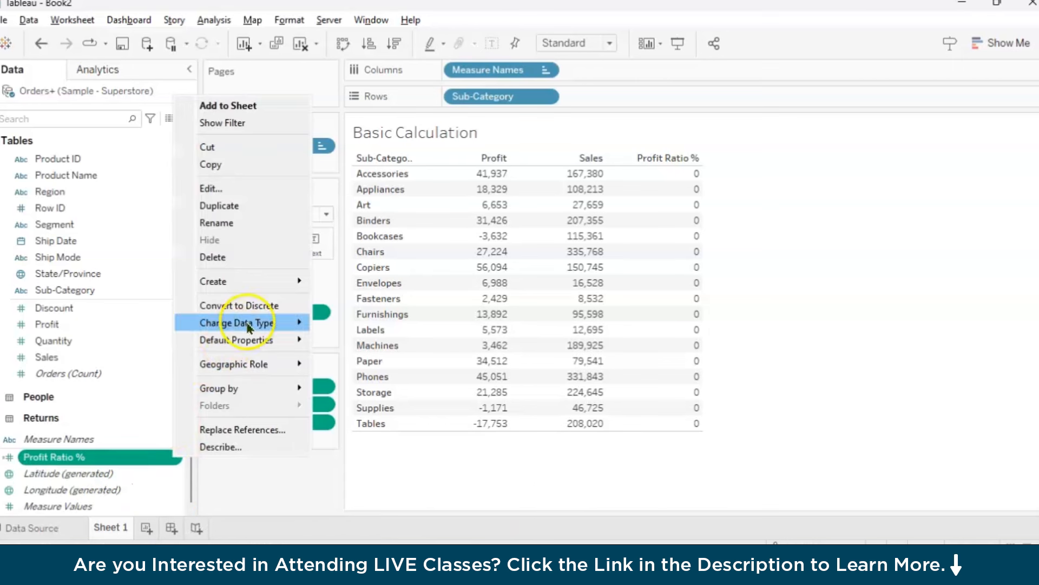
{"action": "mouse_move", "coordinate": [262, 341]}
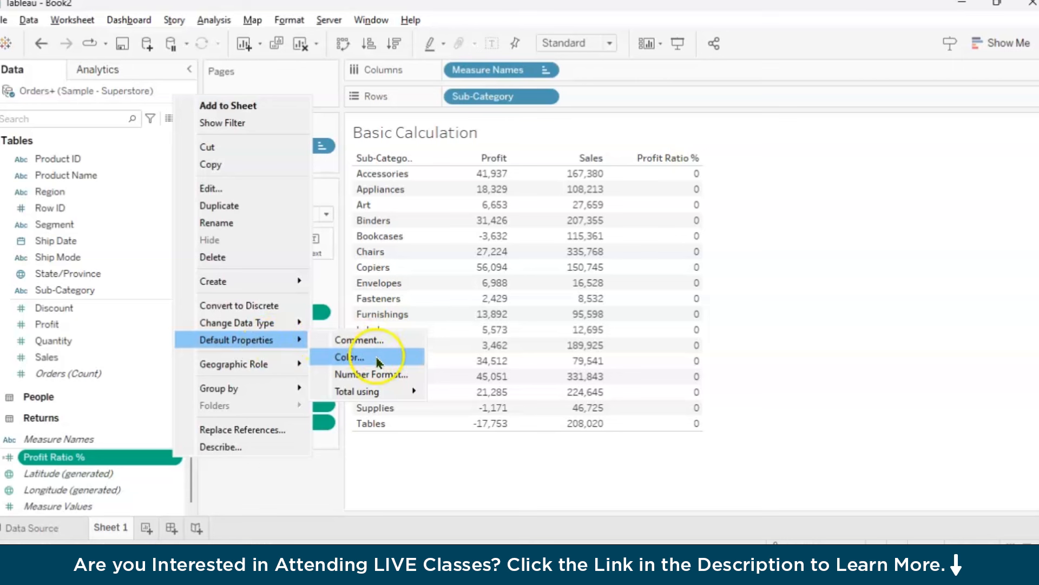
{"action": "left_click", "coordinate": [379, 374]}
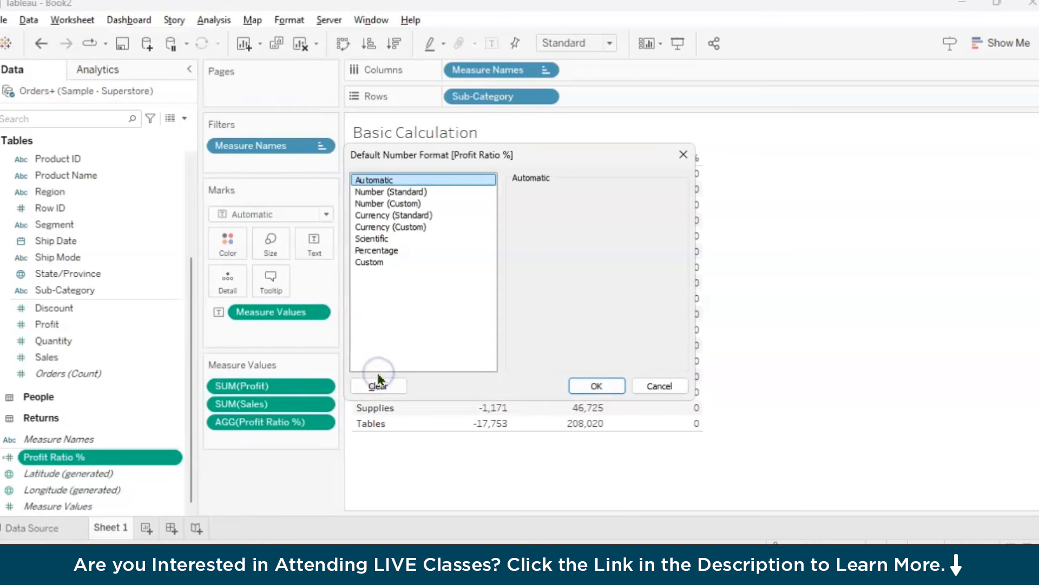
{"action": "left_click", "coordinate": [385, 250]}
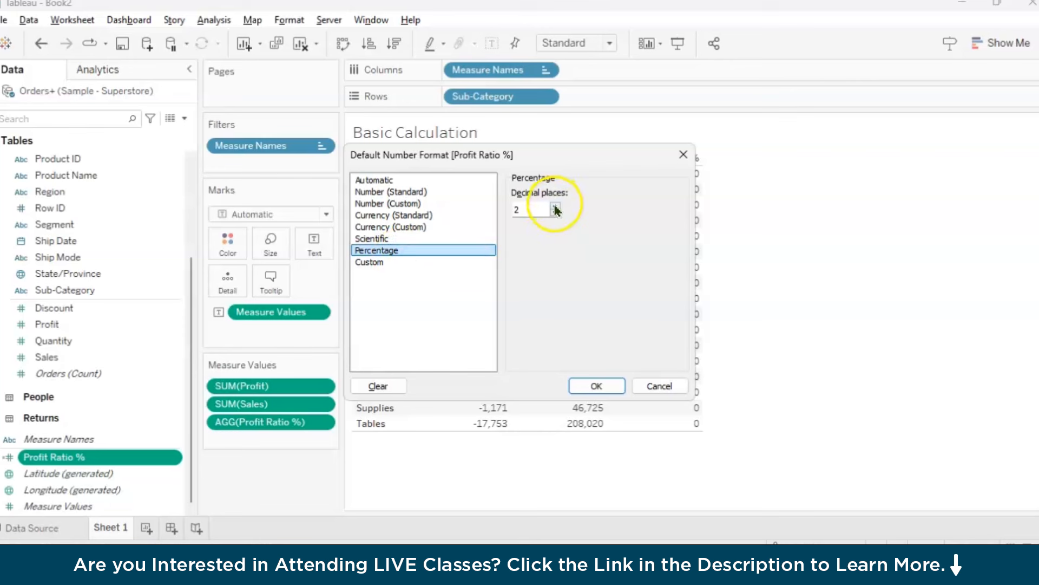
{"action": "left_click", "coordinate": [596, 386]}
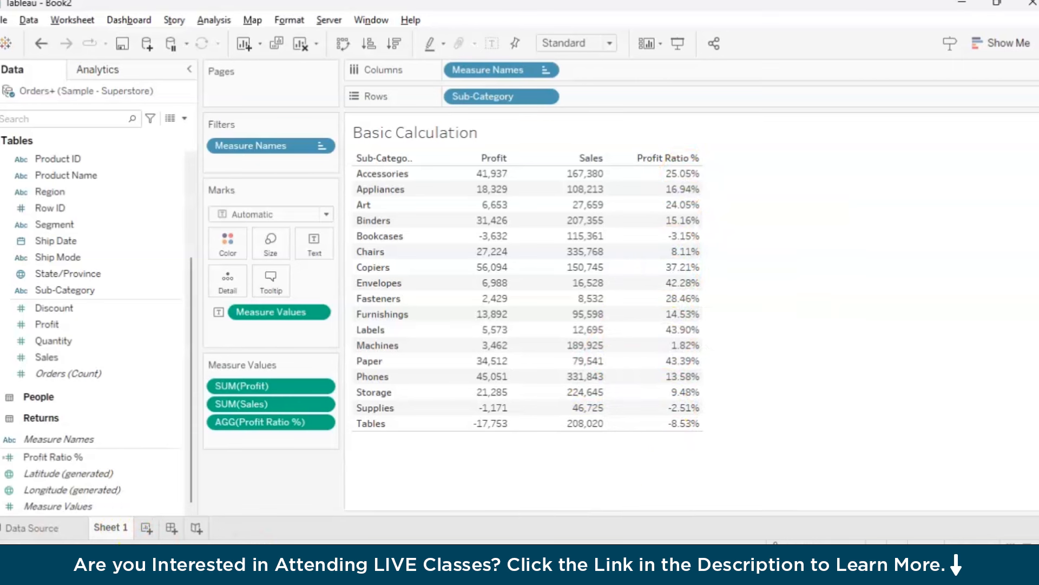
Rename the Sheet 1 worksheet as "BAsic"
{"action": "double_click", "coordinate": [110, 526]}
{"action": "type", "text": "BAsic"}
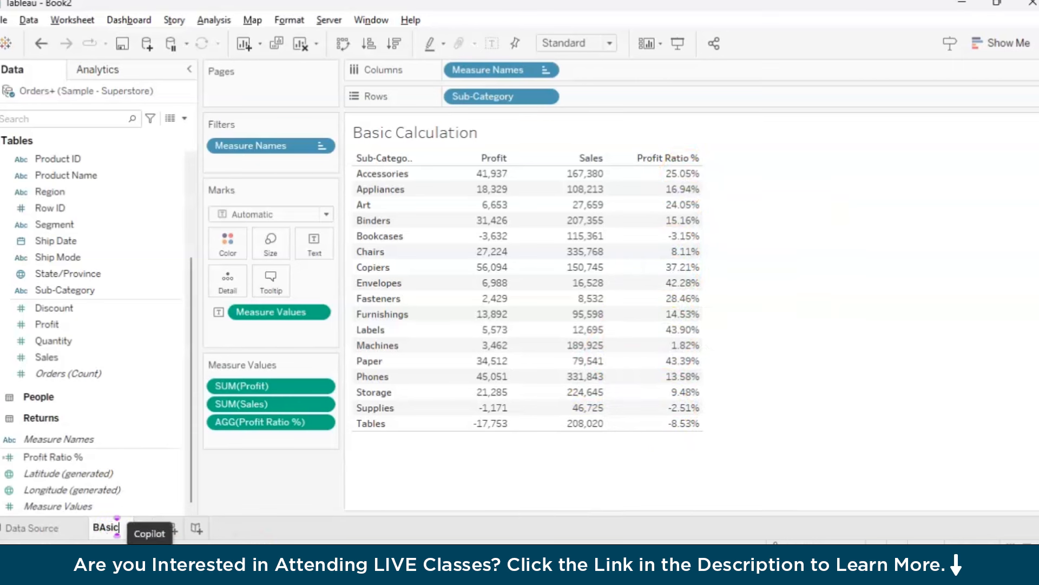
{"action": "key", "text": "Return"}
Add a new worksheet and name it "LOD"
{"action": "left_click", "coordinate": [140, 527]}
{"action": "double_click", "coordinate": [139, 528]}
{"action": "type", "text": "LOD"}
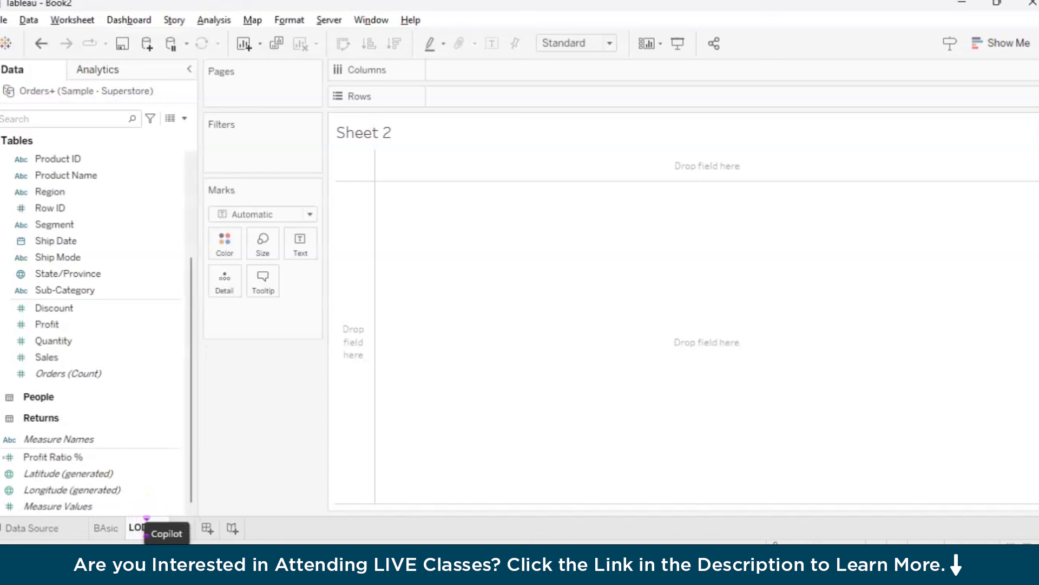
{"action": "key", "text": "Return"}
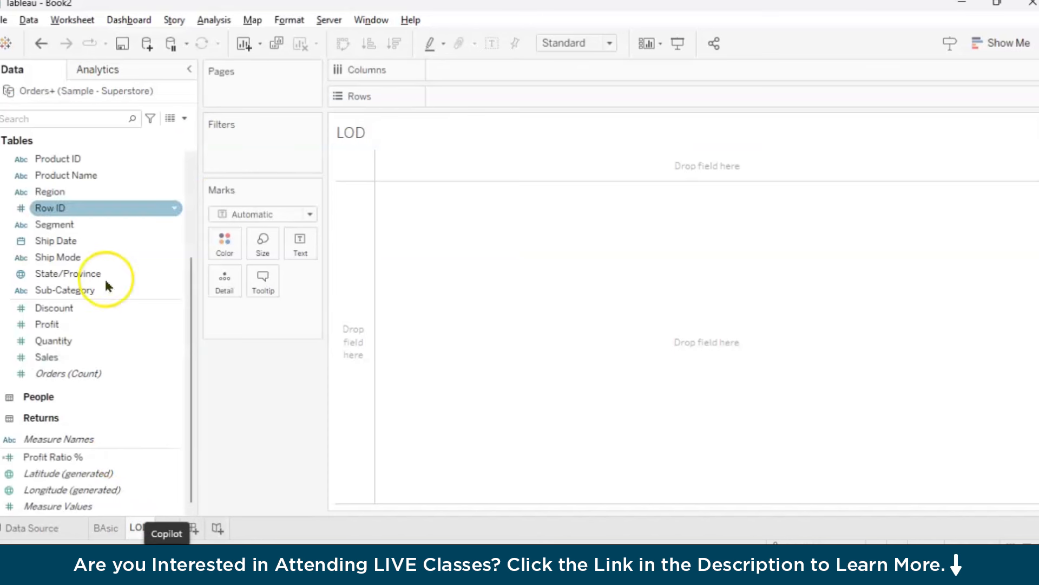
Extend the LOD sheet's title to "<Sheet Name>: Level of Detail"
{"action": "double_click", "coordinate": [385, 135]}
{"action": "left_click", "coordinate": [591, 202]}
{"action": "type", "text": ": Level of De"}
{"action": "key", "text": "BackSpace"}
{"action": "key", "text": "BackSpace"}
{"action": "type", "text": "el of Detial="}
{"action": "key", "text": "BackSpace"}
{"action": "key", "text": "BackSpace"}
{"action": "key", "text": "BackSpace"}
{"action": "key", "text": "BackSpace"}
{"action": "type", "text": "ail"}
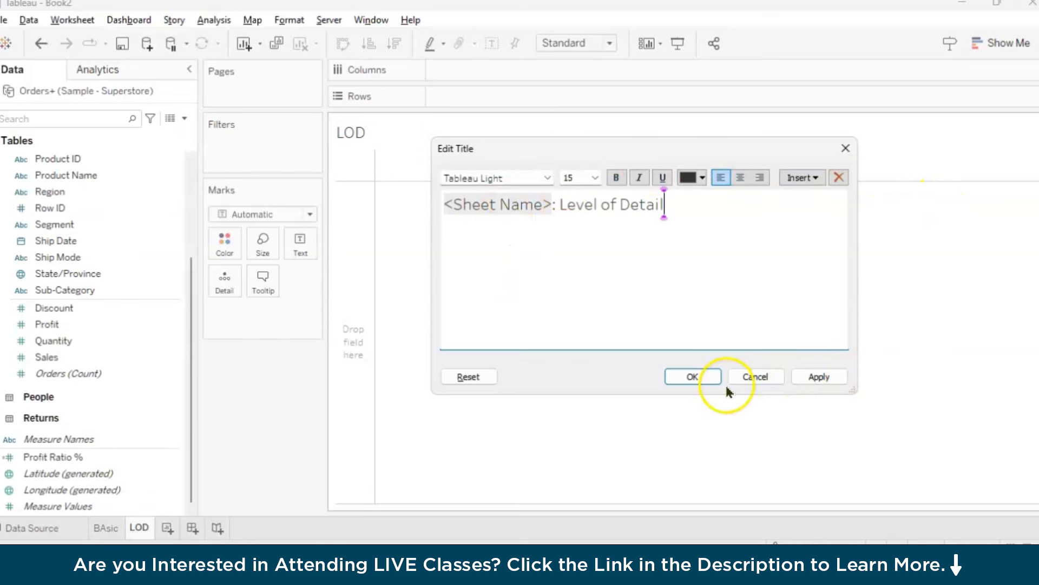
{"action": "left_click", "coordinate": [698, 377]}
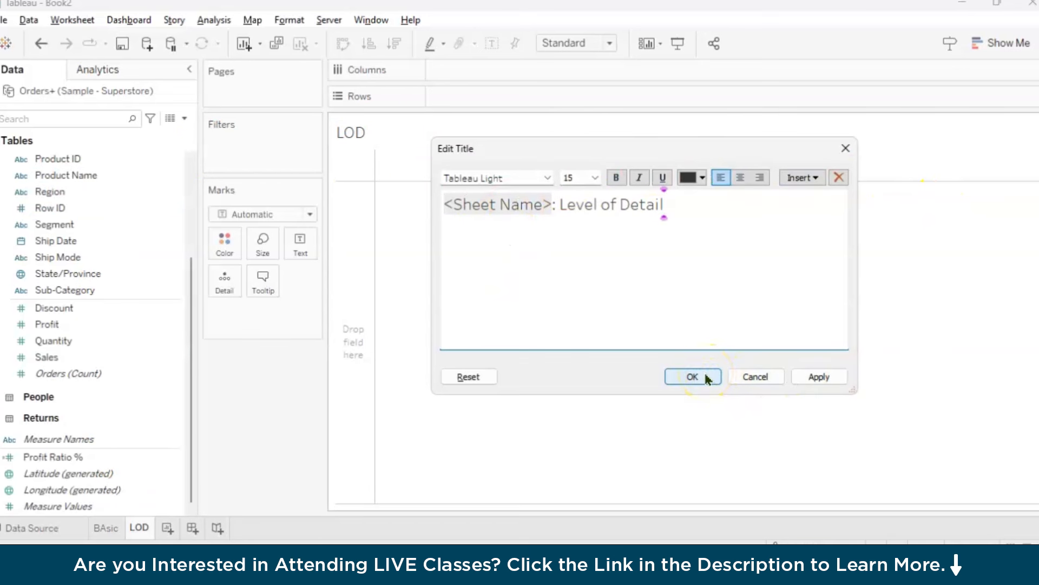
{"action": "left_click", "coordinate": [706, 377]}
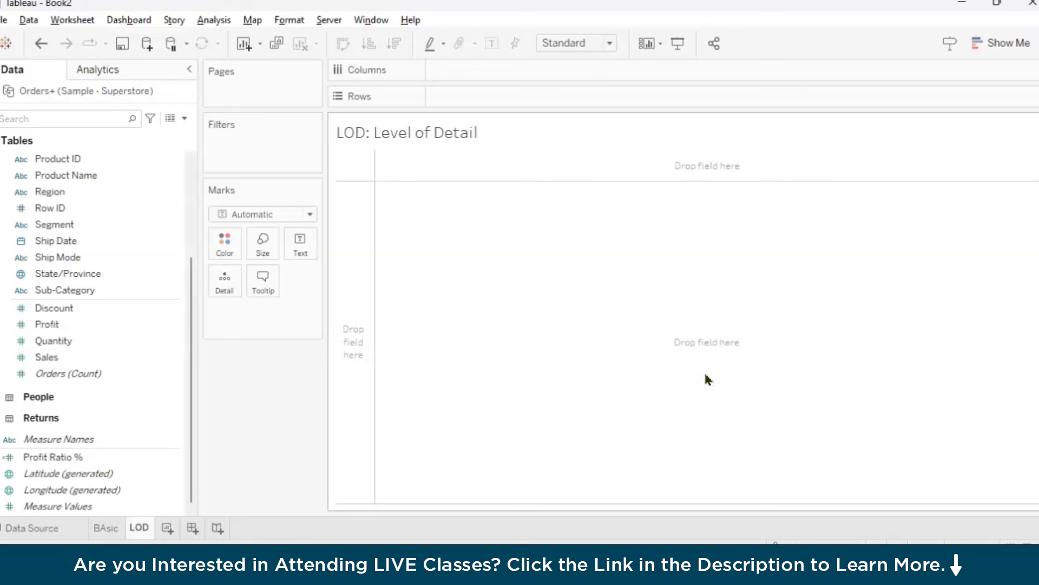
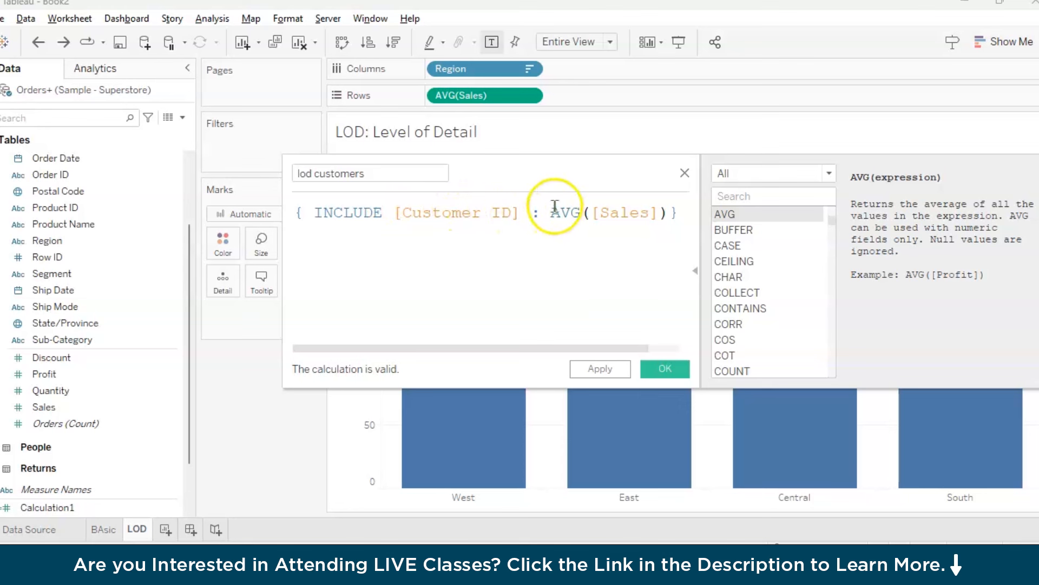
Save the "lod customers" calculated field and add it to Rows after the average Sales measure
{"action": "left_click", "coordinate": [588, 369]}
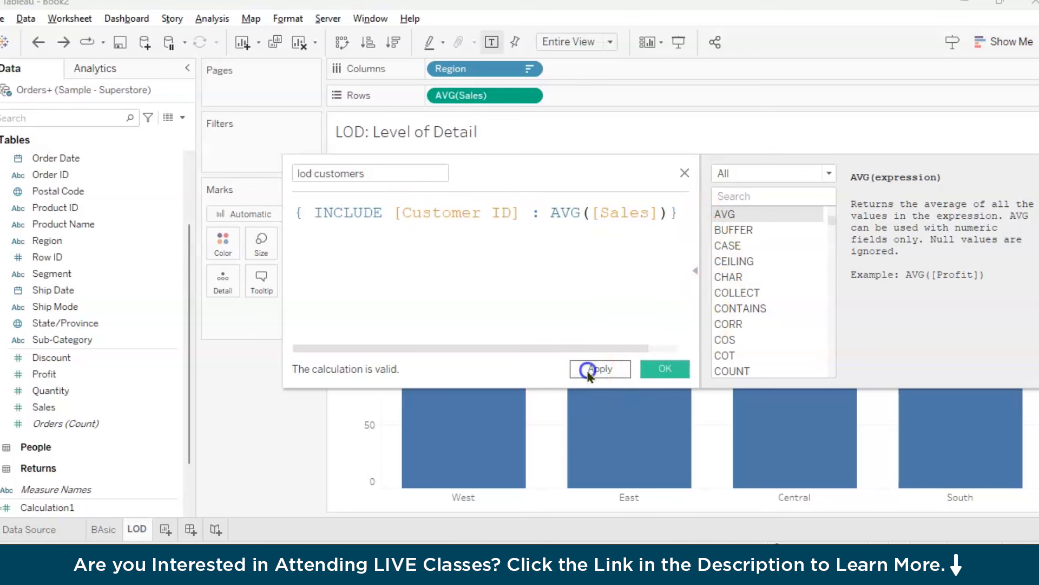
{"action": "left_click", "coordinate": [658, 370]}
{"action": "scroll", "coordinate": [139, 411], "scroll_direction": "down", "scroll_amount": 2}
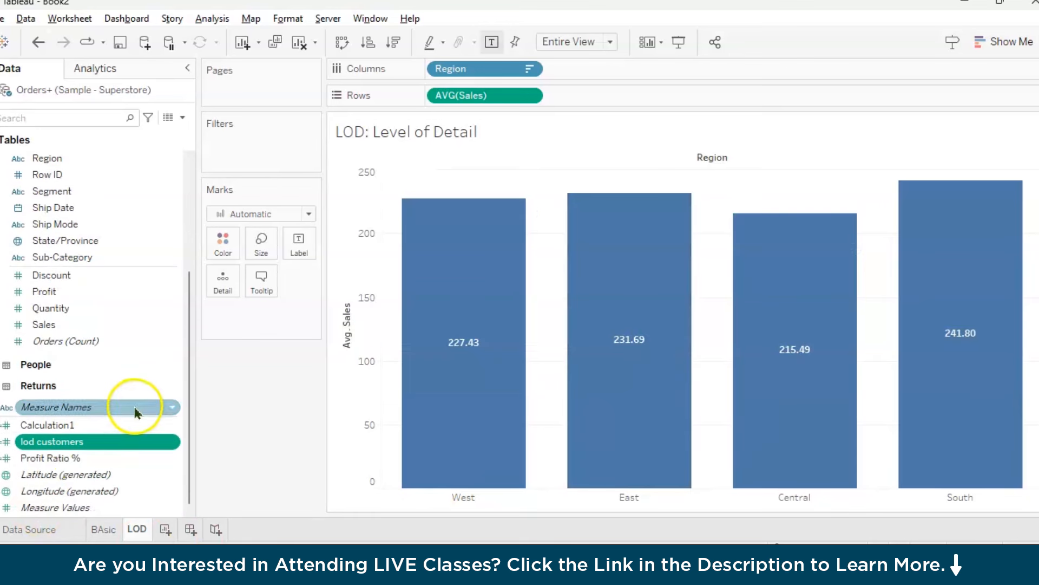
{"action": "left_click_drag", "start_coordinate": [56, 443], "coordinate": [651, 97]}
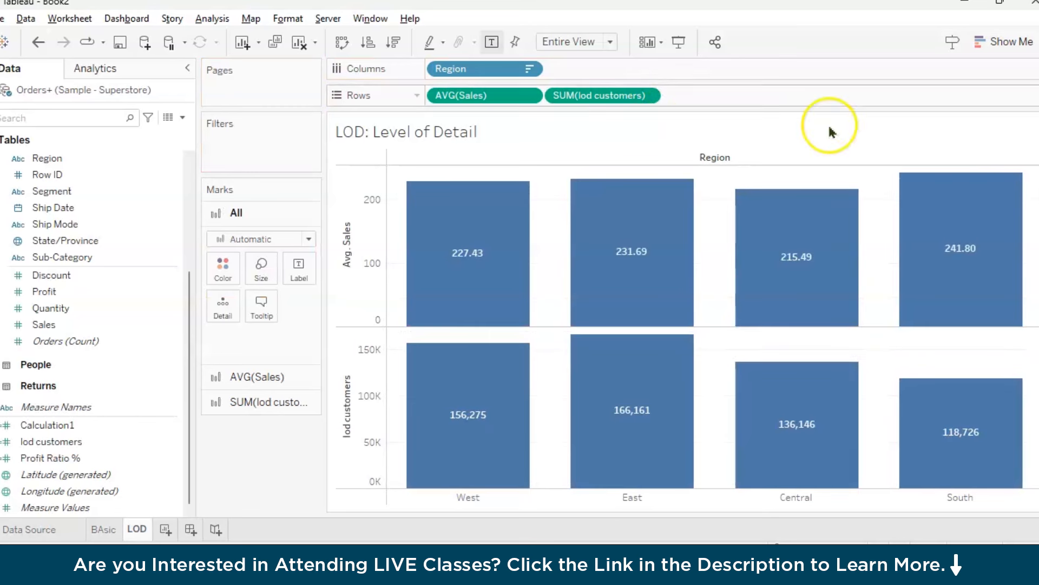
{"action": "mouse_move", "coordinate": [475, 436]}
{"action": "mouse_move", "coordinate": [801, 439]}
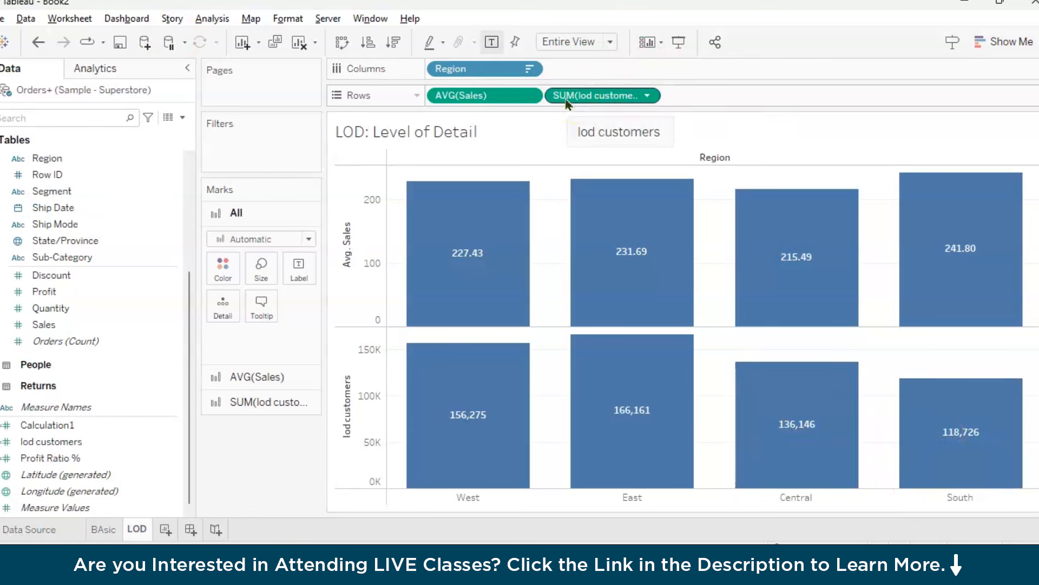
Change the Sales aggregation on Rows to Sum and set it back to Average
{"action": "left_click", "coordinate": [529, 95]}
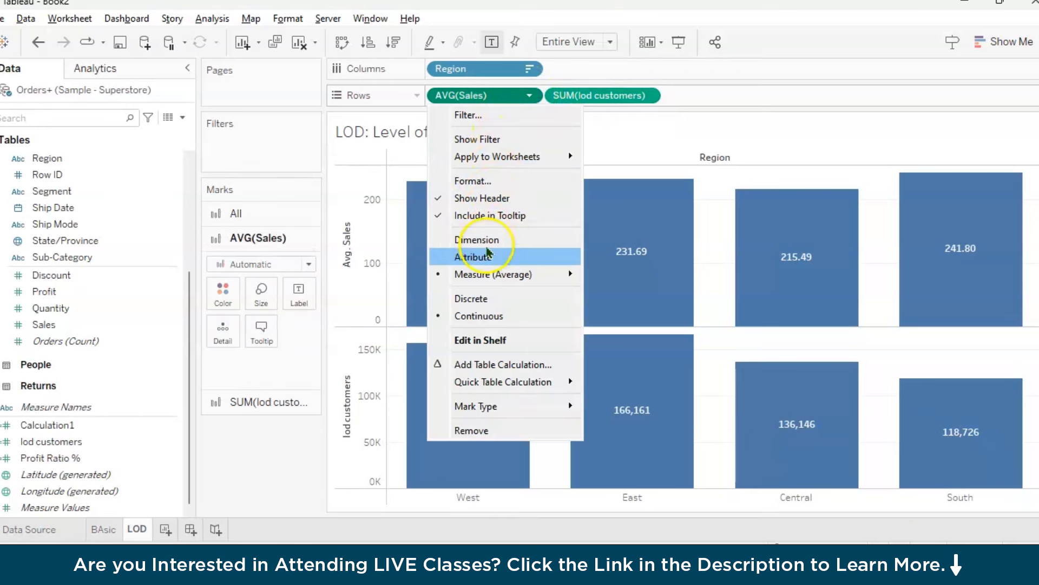
{"action": "mouse_move", "coordinate": [501, 273]}
{"action": "left_click", "coordinate": [620, 273]}
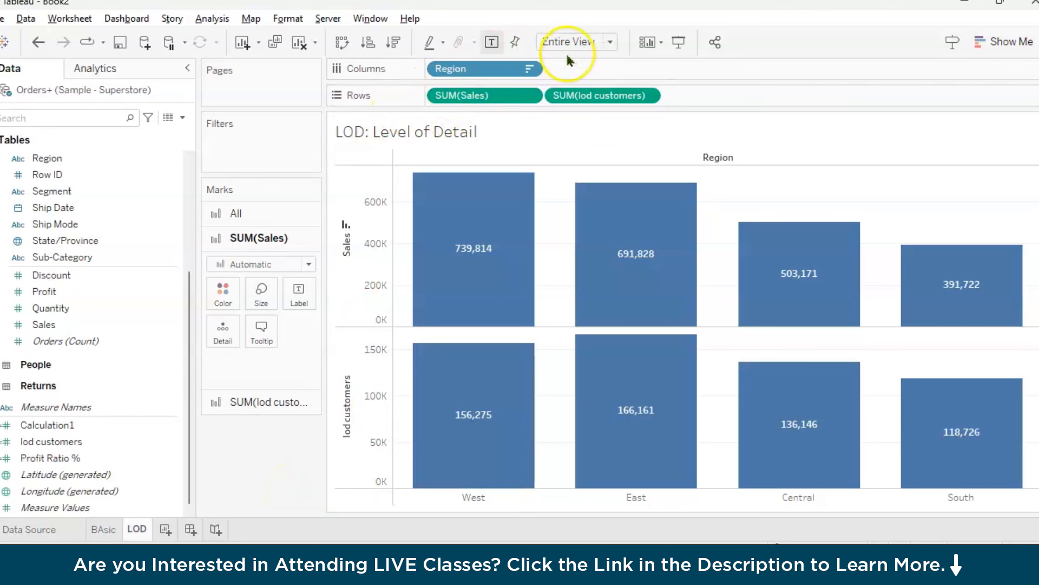
{"action": "left_click", "coordinate": [531, 96]}
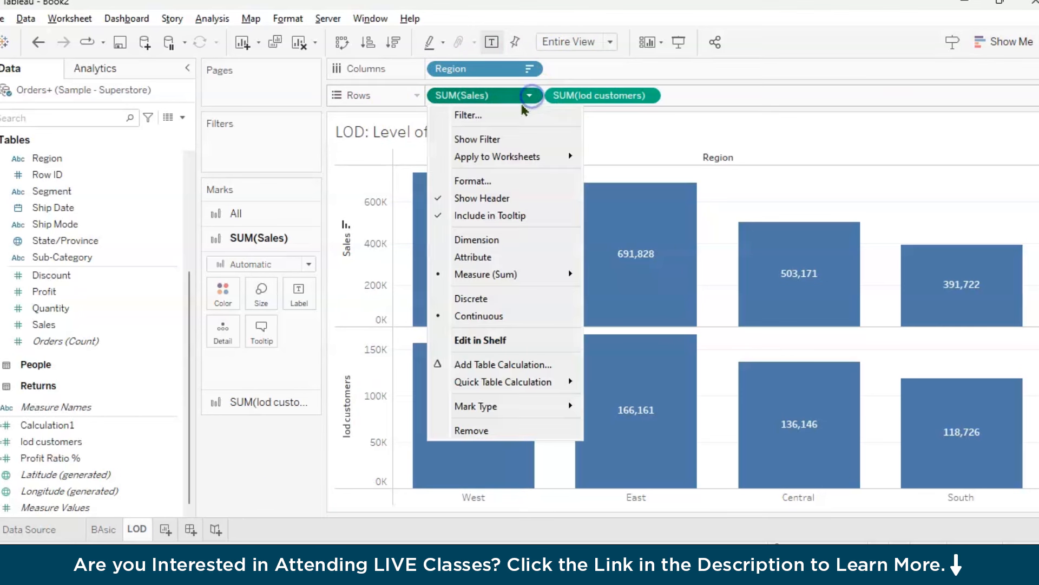
{"action": "mouse_move", "coordinate": [565, 273]}
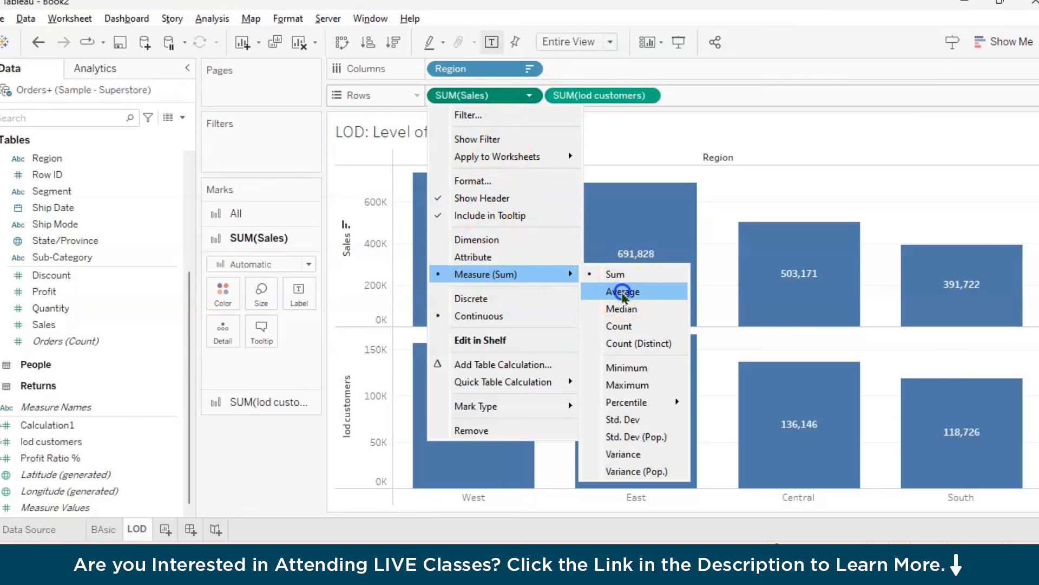
{"action": "left_click", "coordinate": [621, 293]}
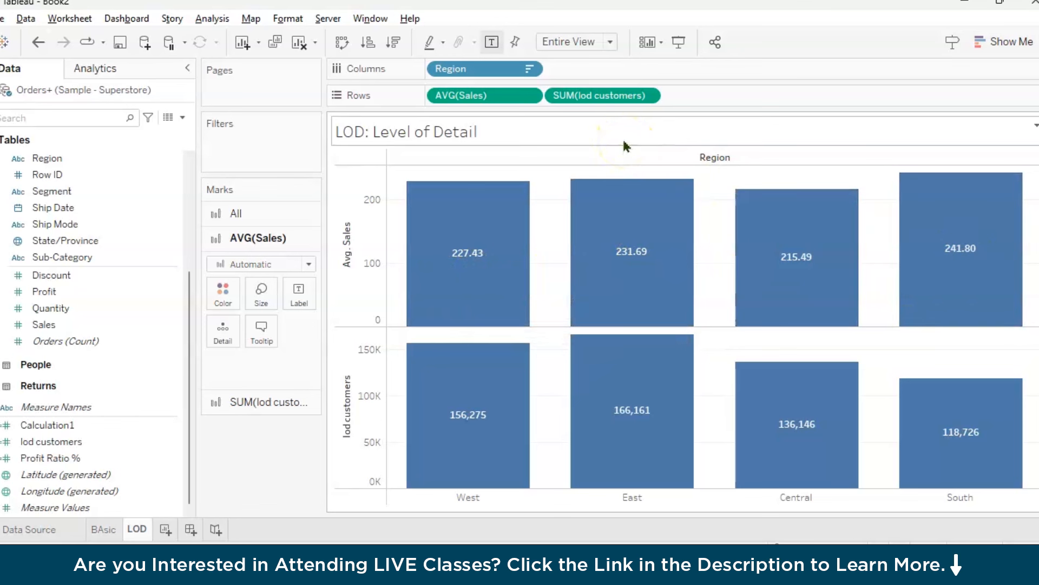
Set the aggregation of lod customers on Rows to Average
{"action": "left_click", "coordinate": [647, 95]}
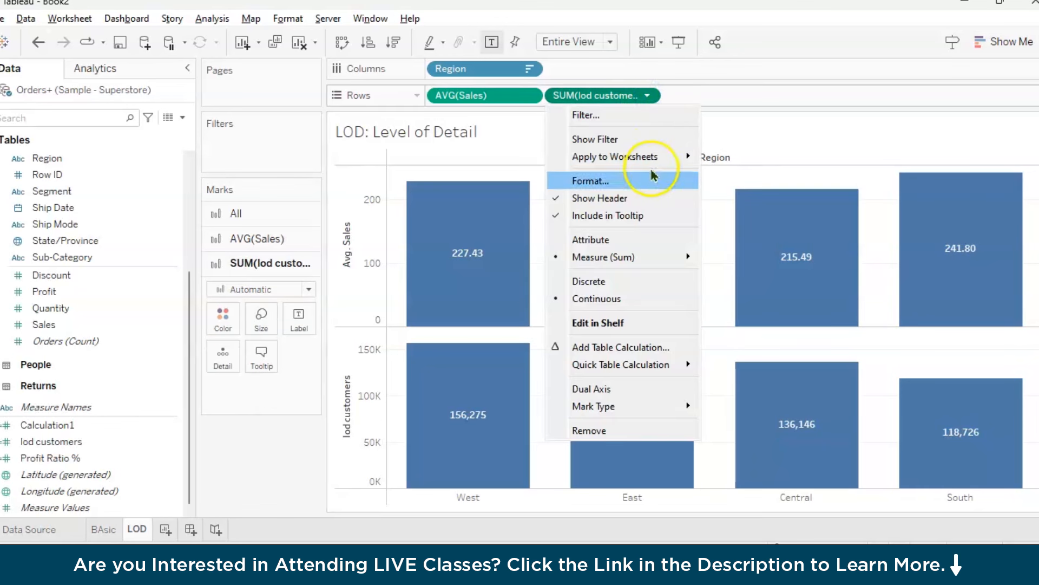
{"action": "mouse_move", "coordinate": [688, 257]}
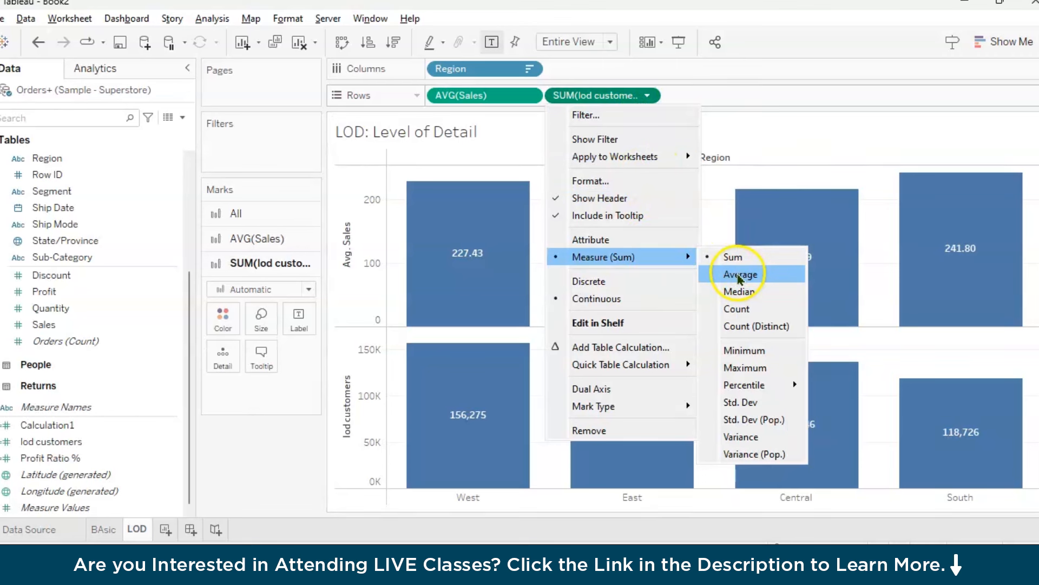
{"action": "left_click", "coordinate": [740, 276]}
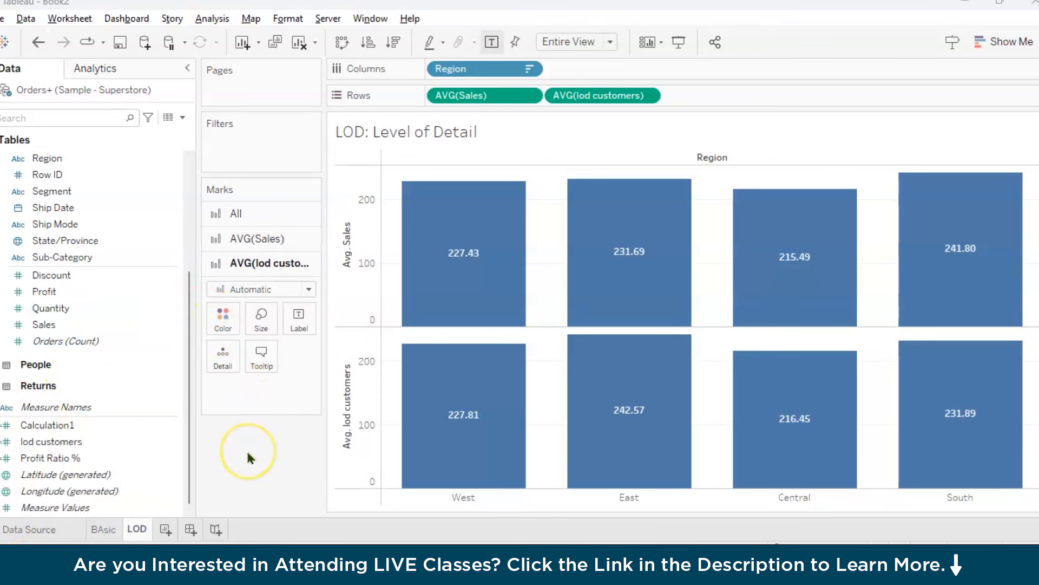
Add a new worksheet and name it "Table Calculations"
{"action": "left_click", "coordinate": [165, 529]}
{"action": "double_click", "coordinate": [165, 529]}
{"action": "key", "text": "BackSpace"}
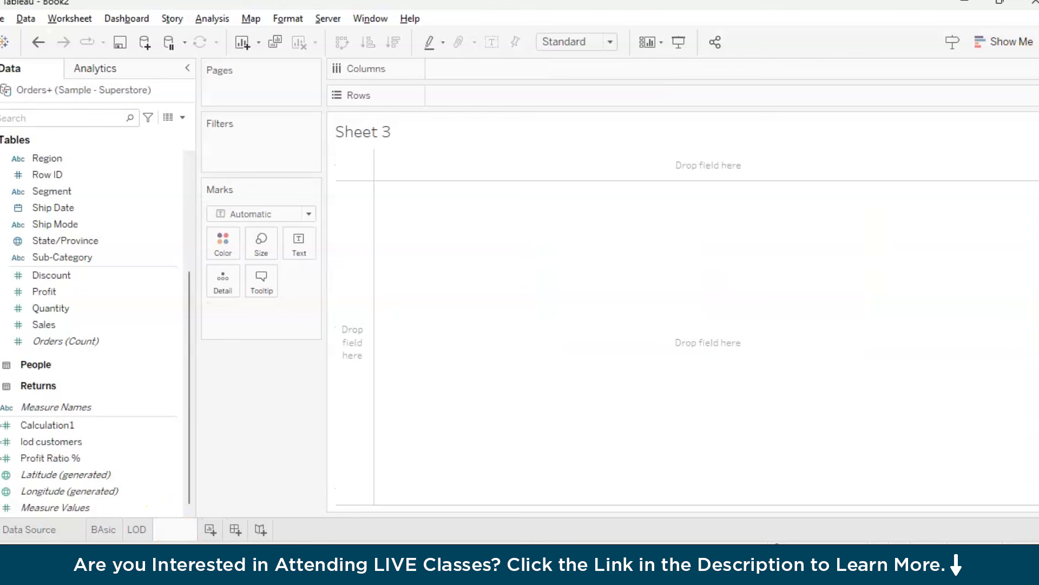
{"action": "type", "text": "Table Calculations"}
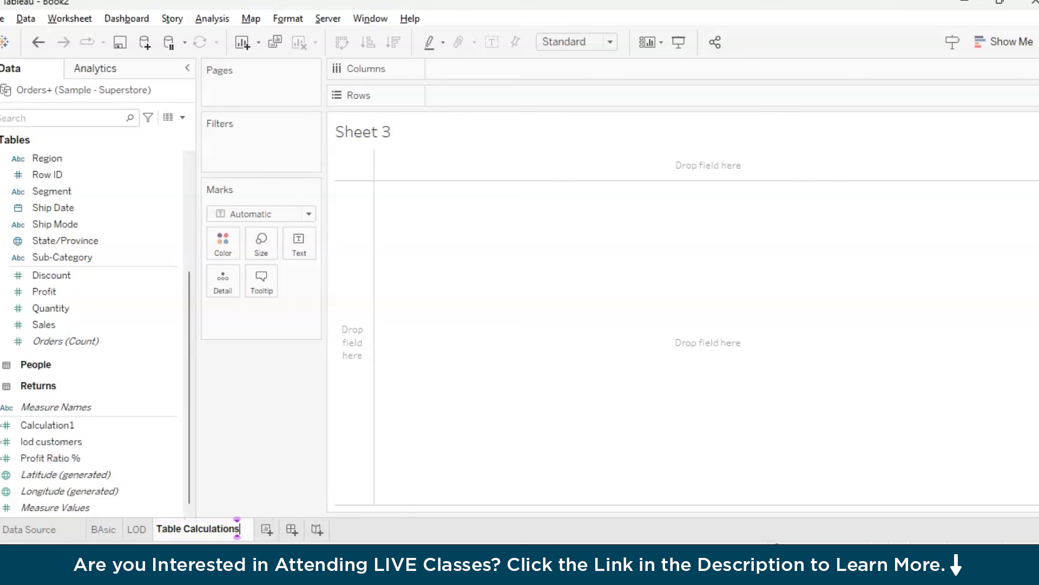
{"action": "key", "text": "Return"}
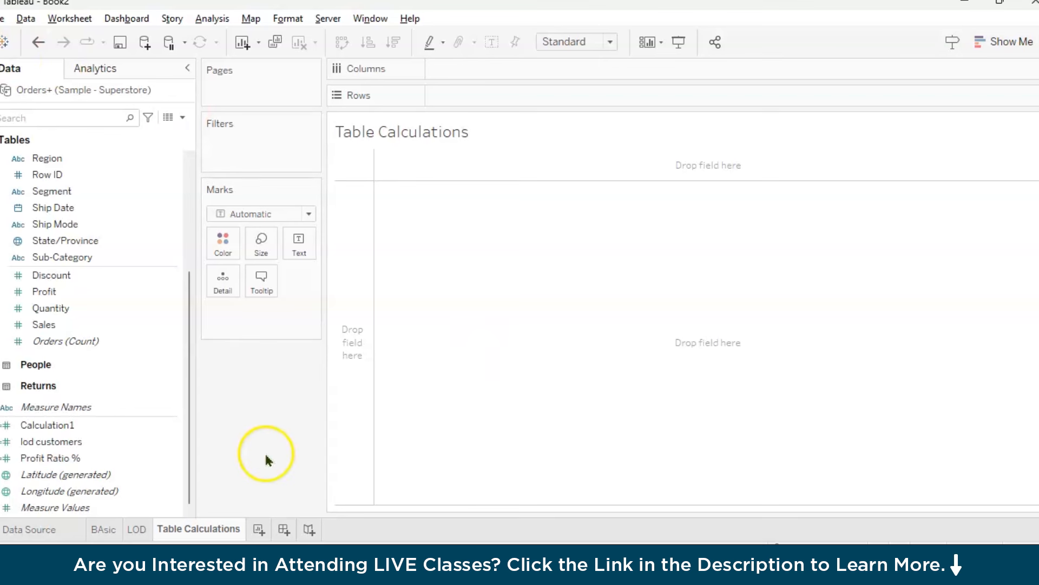
Place Order Date on Columns and set its date level to continuous Quarter with year
{"action": "scroll", "coordinate": [186, 379], "scroll_direction": "up", "scroll_amount": 5}
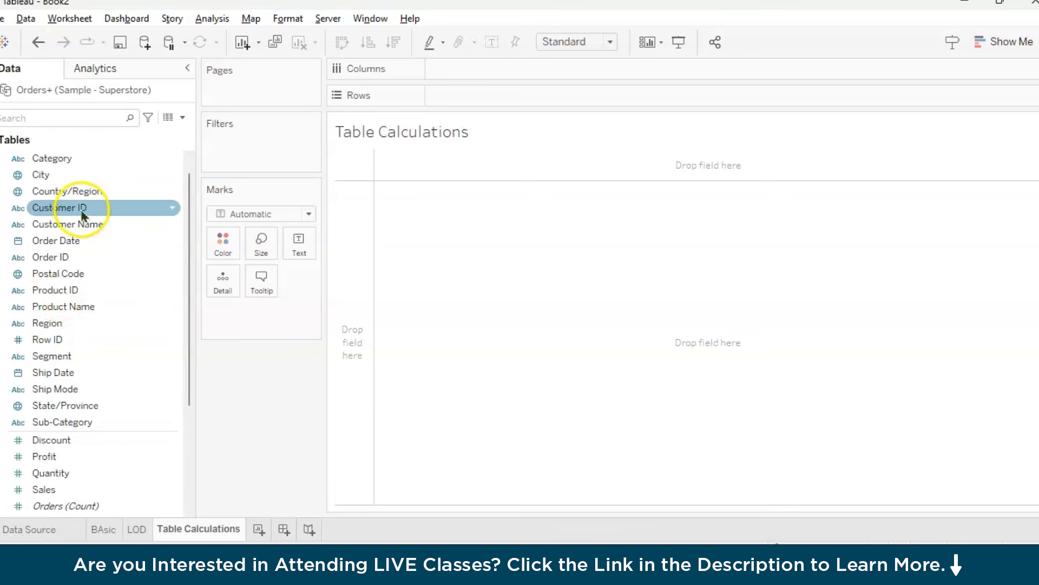
{"action": "left_click_drag", "start_coordinate": [62, 249], "coordinate": [488, 78]}
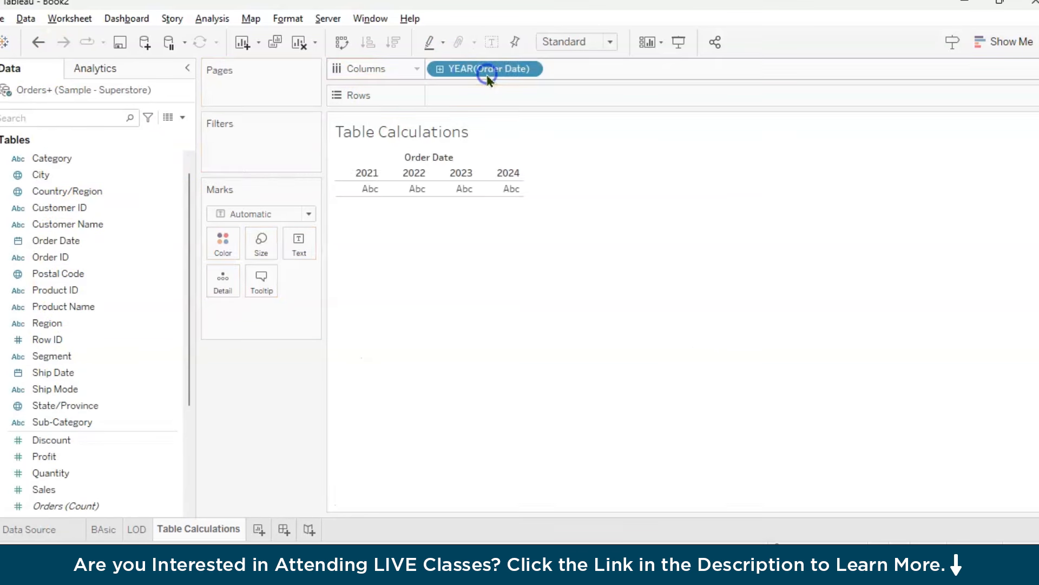
{"action": "left_click", "coordinate": [530, 69]}
{"action": "left_click", "coordinate": [506, 359]}
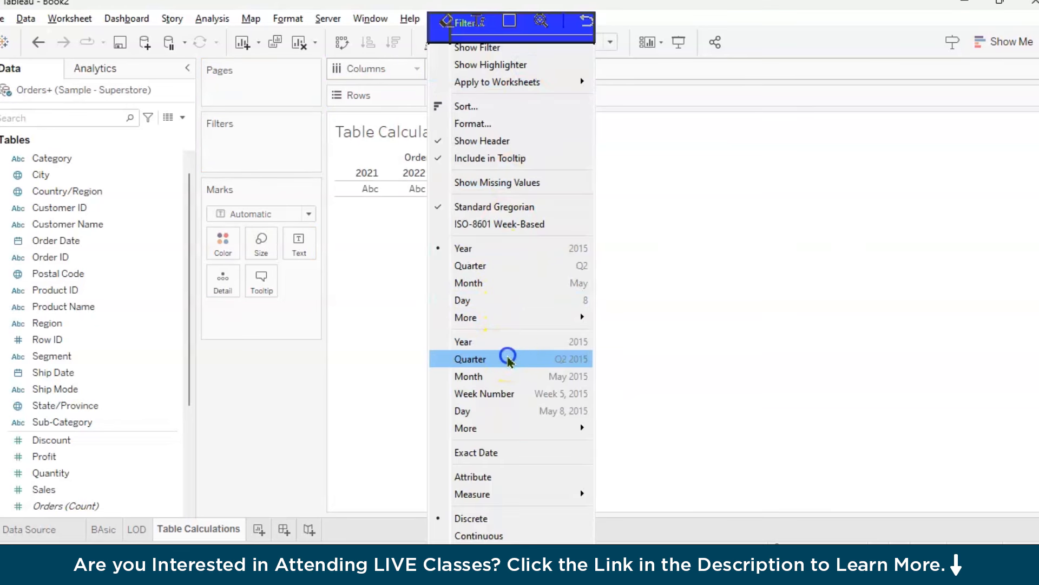
Add Profit to Rows to plot it by quarter of Order Date
{"action": "scroll", "coordinate": [186, 399], "scroll_direction": "down", "scroll_amount": 5}
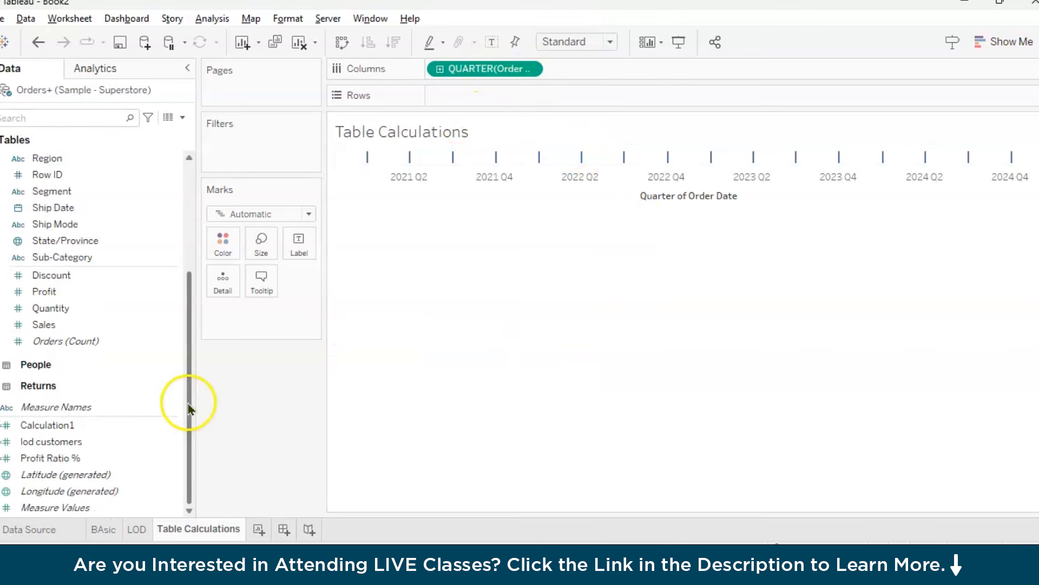
{"action": "mouse_move", "coordinate": [89, 295]}
{"action": "left_mouse_down"}
{"action": "mouse_move", "coordinate": [285, 148]}
{"action": "mouse_move", "coordinate": [523, 96]}
{"action": "left_mouse_up"}
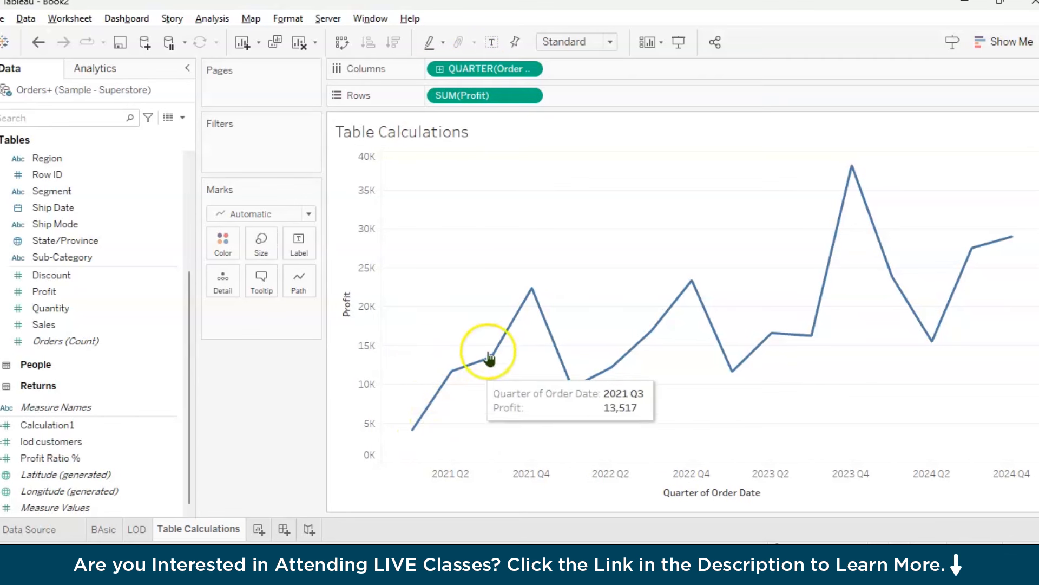
{"action": "mouse_move", "coordinate": [836, 208]}
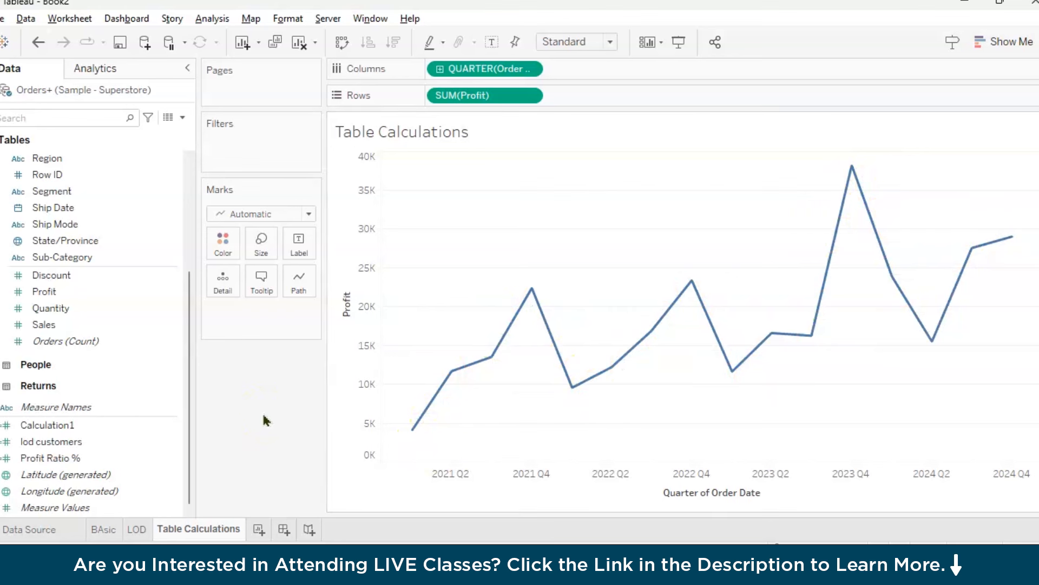
Try the stacked bars chart type, and convert the quarterly profit view to horizontal bars
{"action": "left_click", "coordinate": [999, 42]}
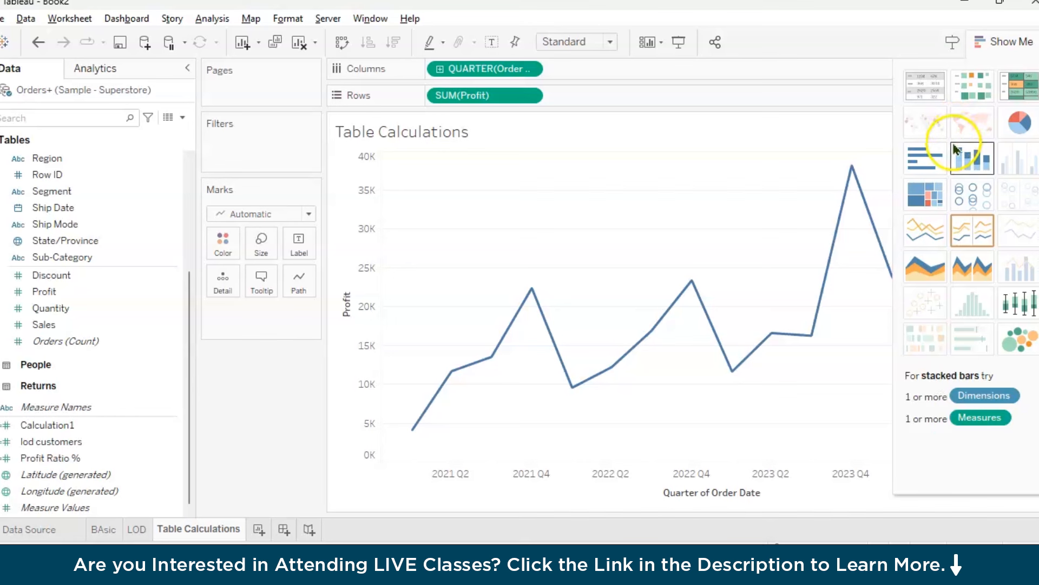
{"action": "left_click", "coordinate": [973, 162]}
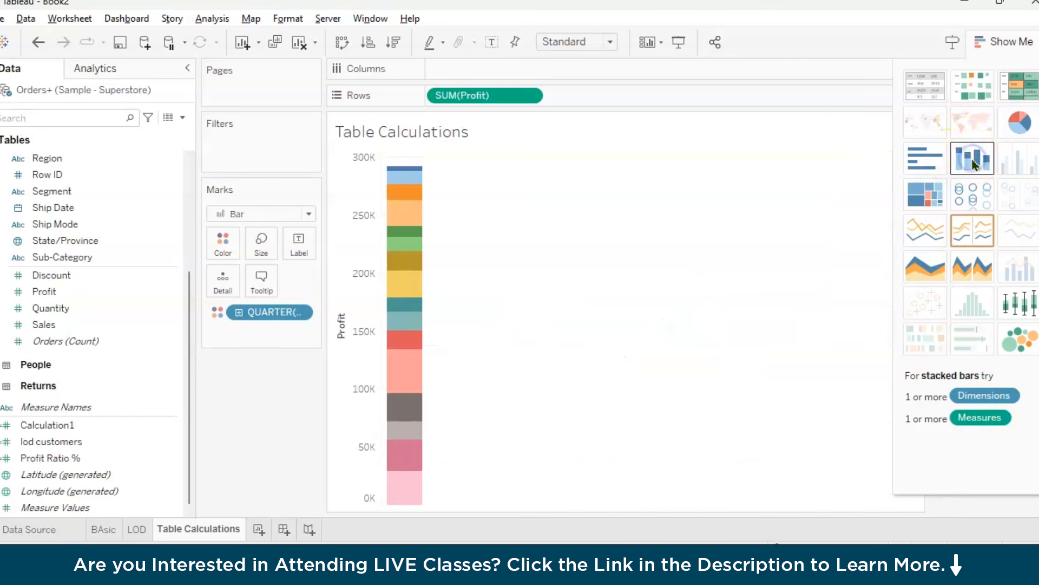
{"action": "left_click", "coordinate": [924, 158]}
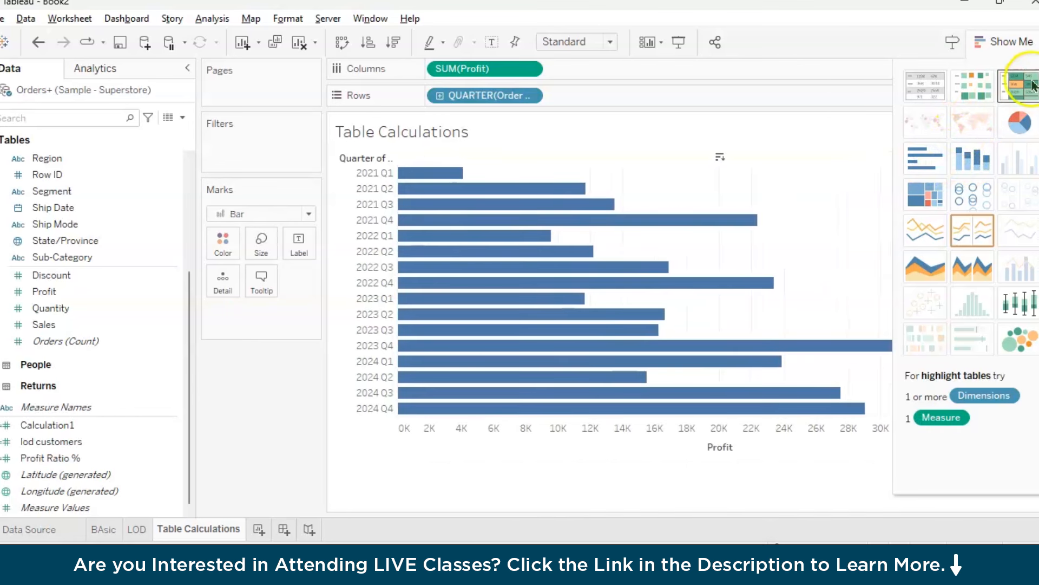
{"action": "left_click", "coordinate": [1026, 40]}
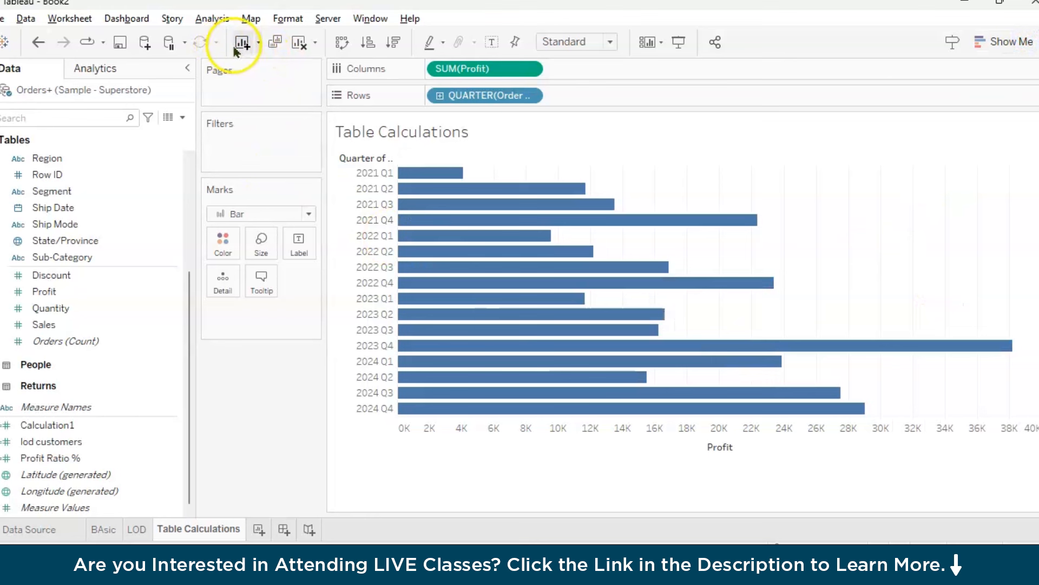
Swap rows and columns to get vertical bars and fit the chart to Entire View
{"action": "left_click", "coordinate": [342, 42]}
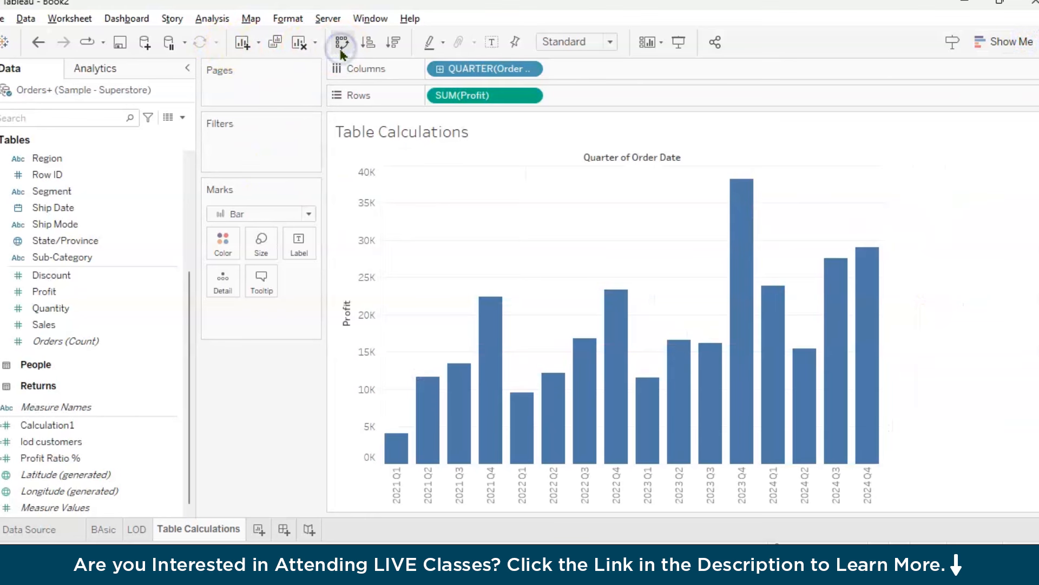
{"action": "left_click", "coordinate": [602, 41]}
{"action": "left_click", "coordinate": [554, 94]}
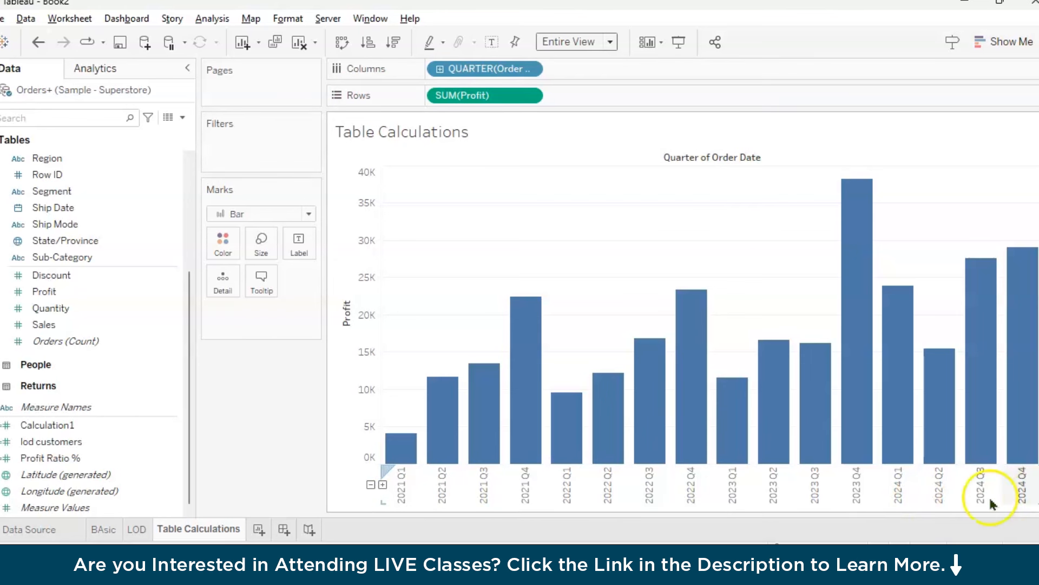
{"action": "left_click", "coordinate": [246, 454]}
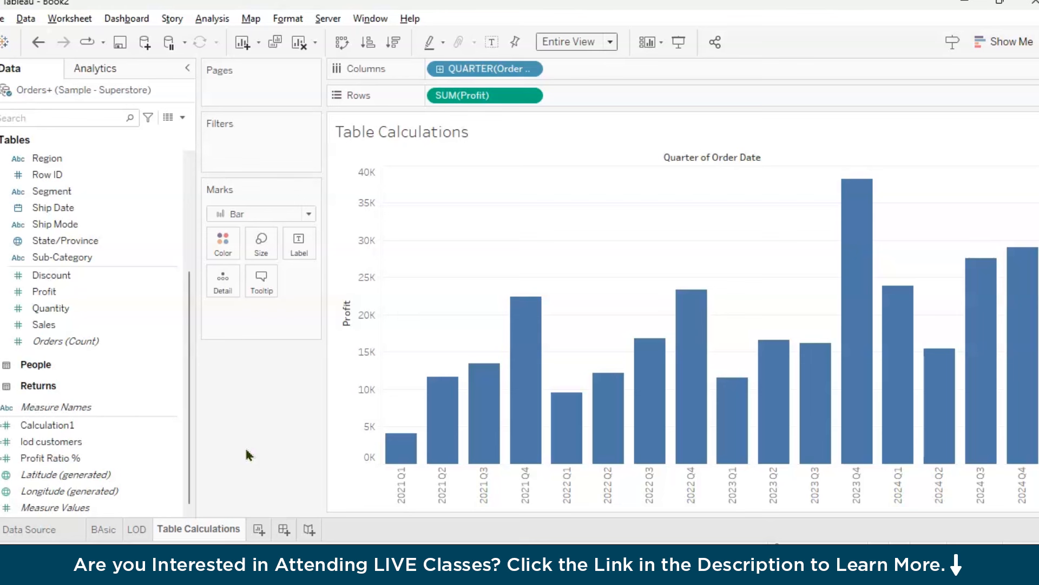
Add a Difference From table calculation to the Profit measure on Rows and move its dialog clear of the chart
{"action": "left_click", "coordinate": [530, 96]}
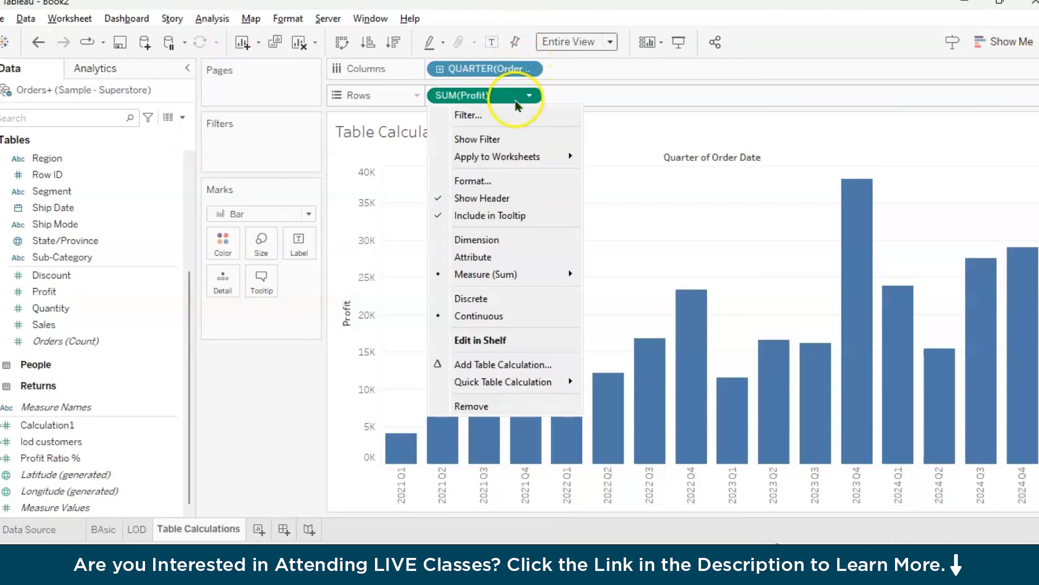
{"action": "mouse_move", "coordinate": [488, 279]}
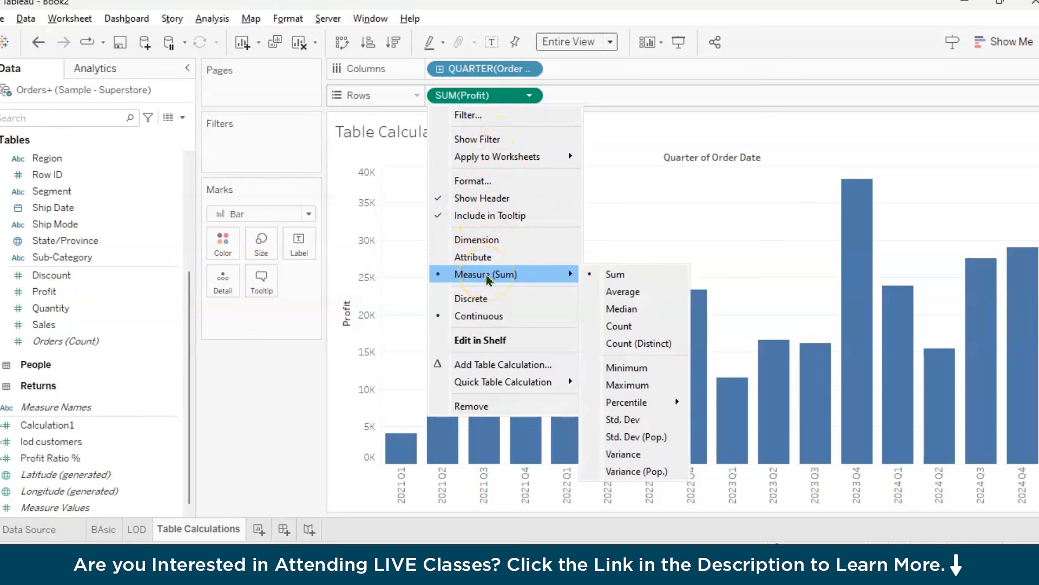
{"action": "left_click", "coordinate": [507, 371]}
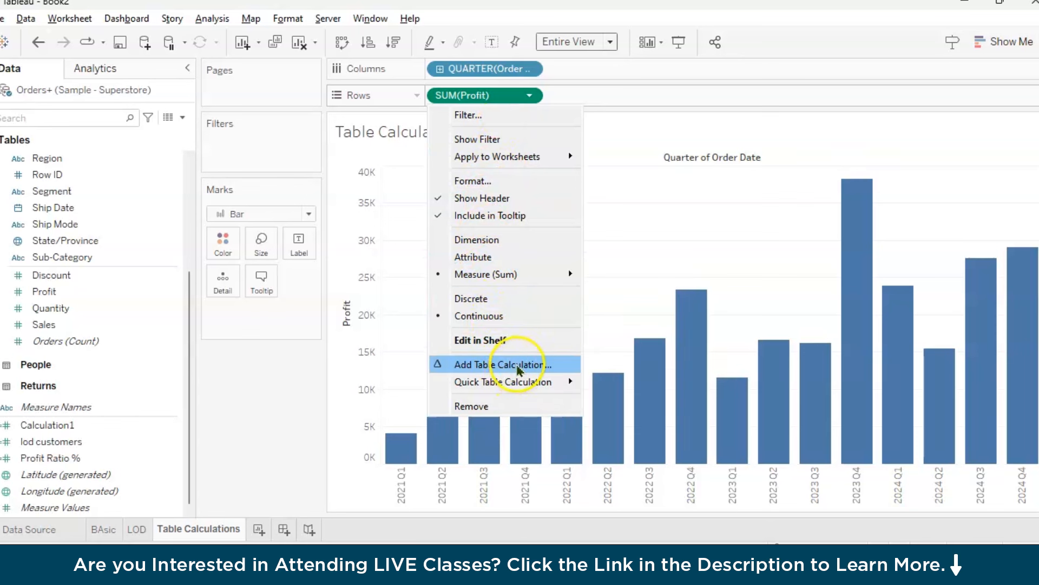
{"action": "mouse_move", "coordinate": [522, 381]}
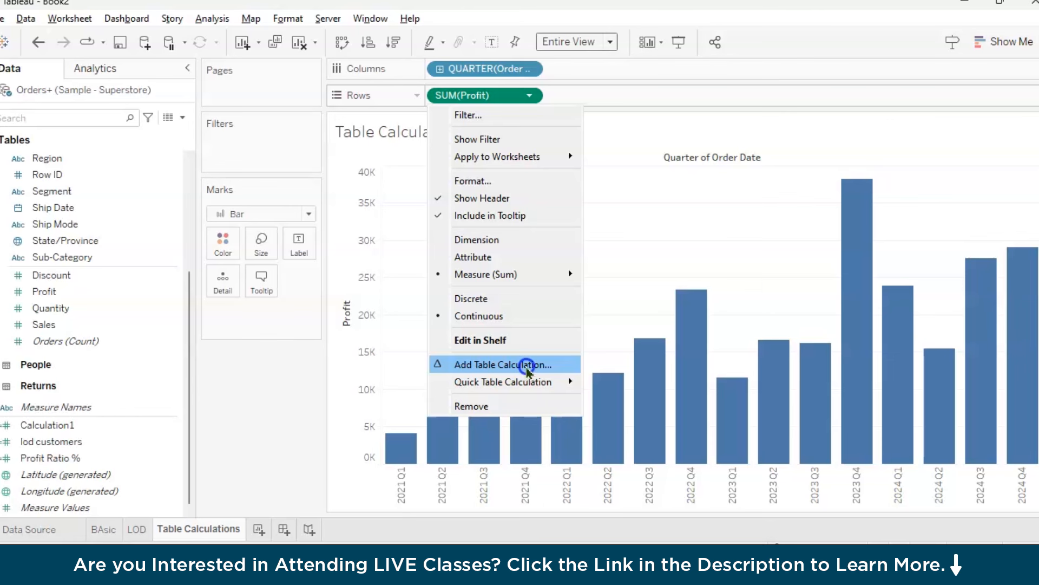
{"action": "left_click", "coordinate": [526, 365]}
{"action": "left_click_drag", "start_coordinate": [473, 93], "coordinate": [199, 92]}
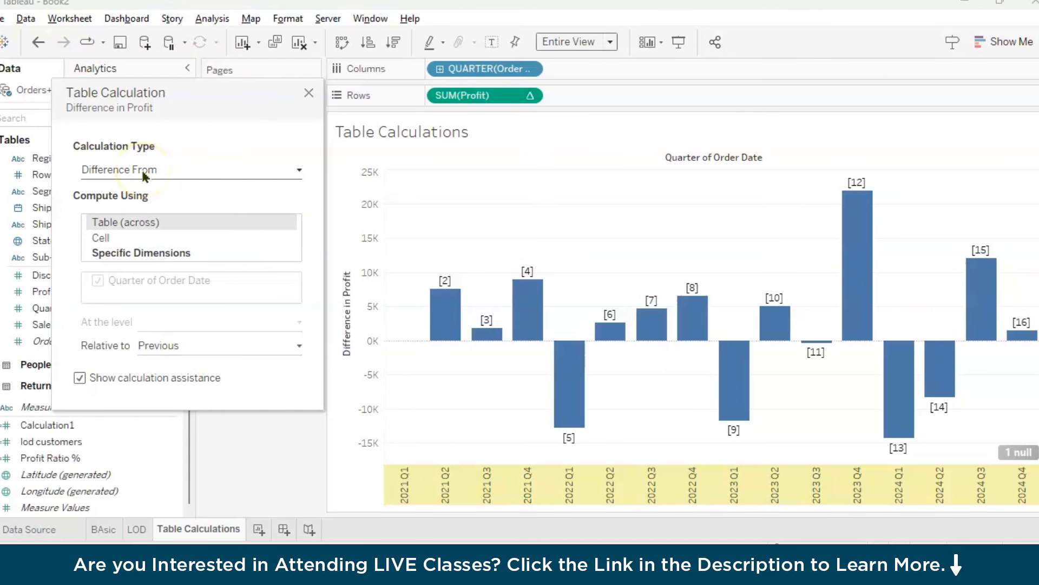
Compute the profit difference using Specific Dimensions with Quarter of Order Date included, keeping it relative to Previous
{"action": "left_click", "coordinate": [110, 237]}
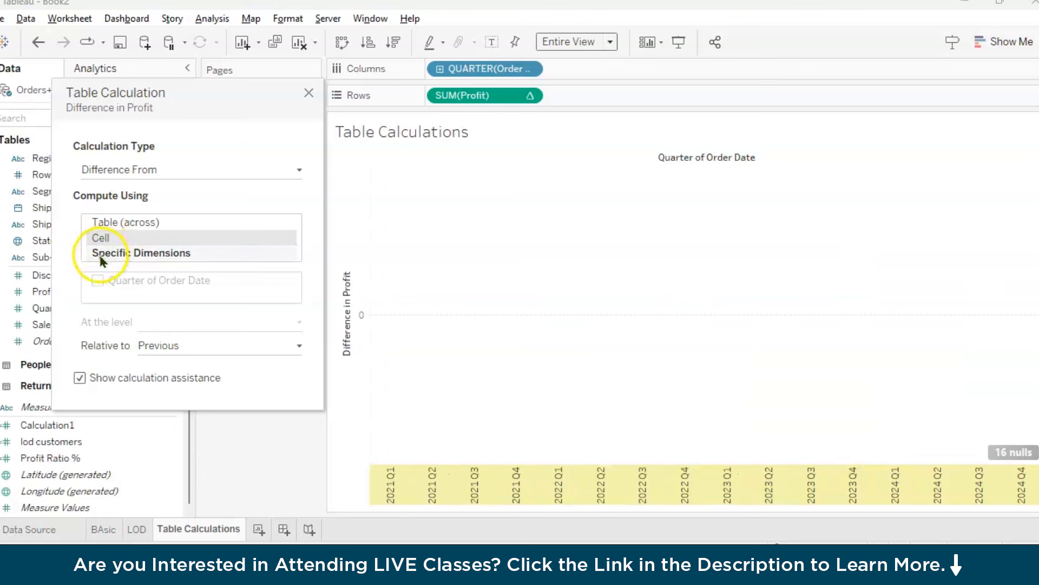
{"action": "left_click", "coordinate": [101, 256]}
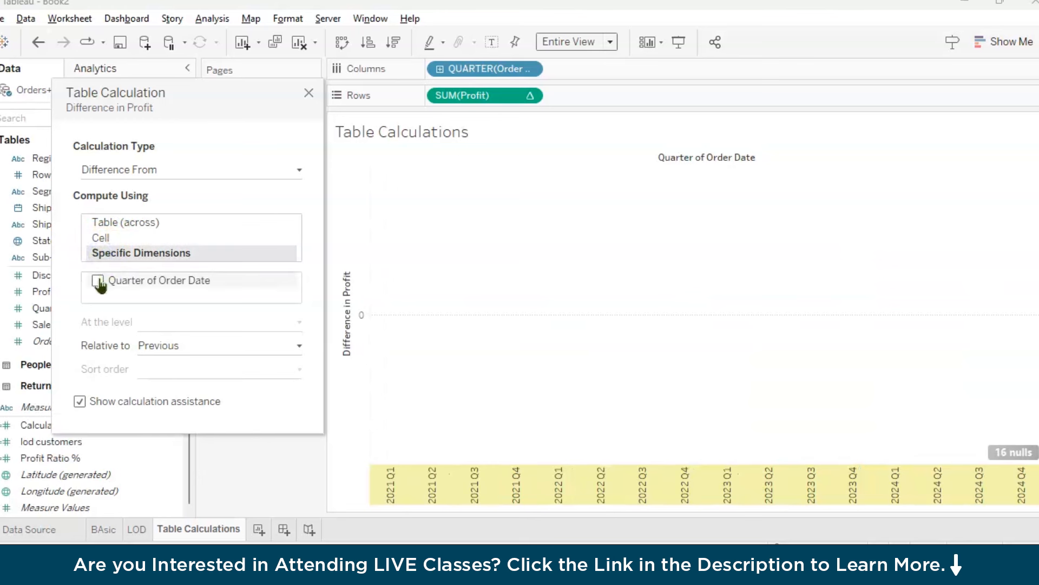
{"action": "left_click", "coordinate": [98, 280]}
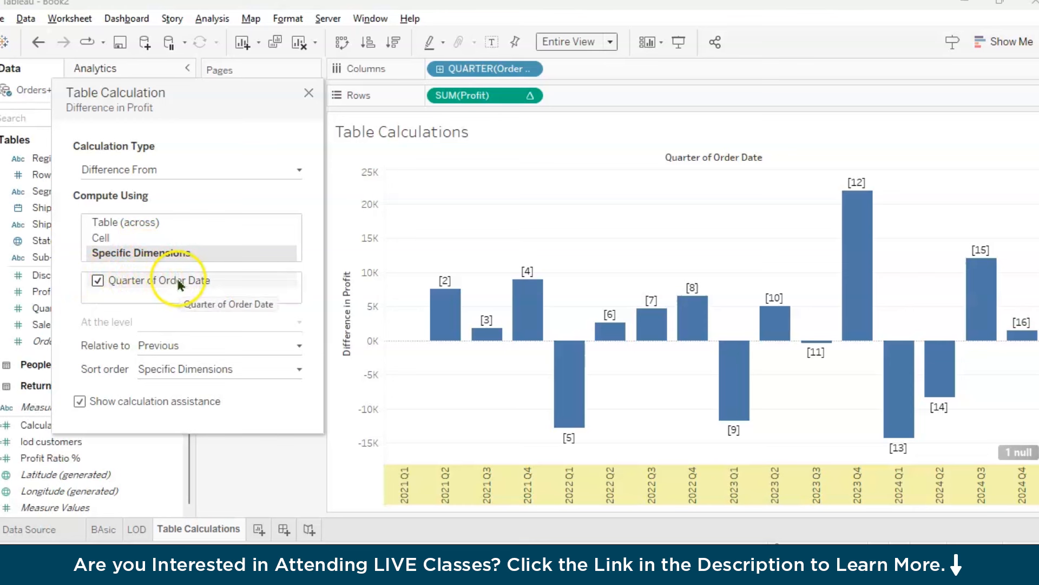
{"action": "left_click", "coordinate": [150, 346]}
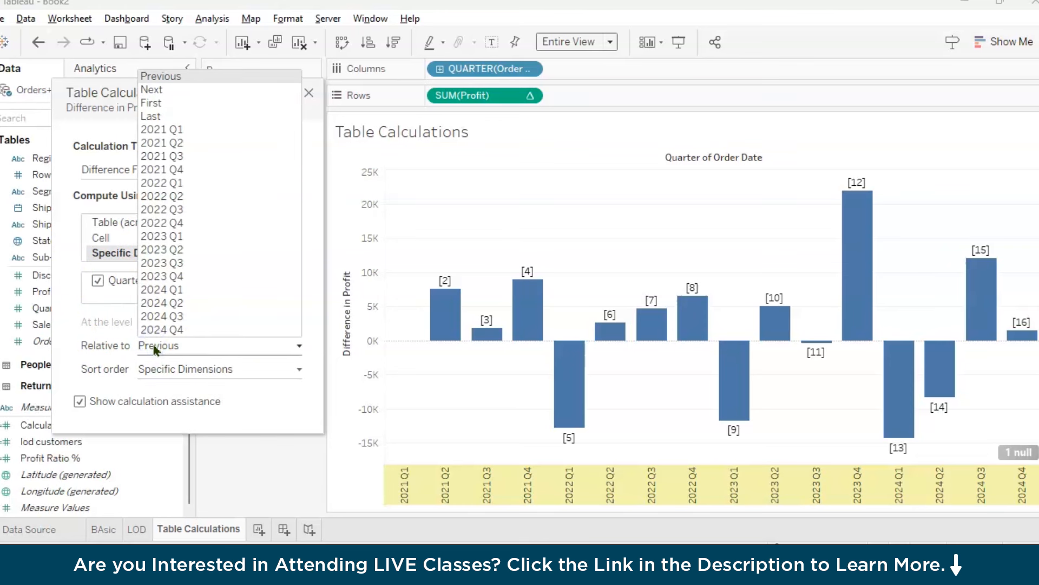
{"action": "left_click", "coordinate": [156, 349]}
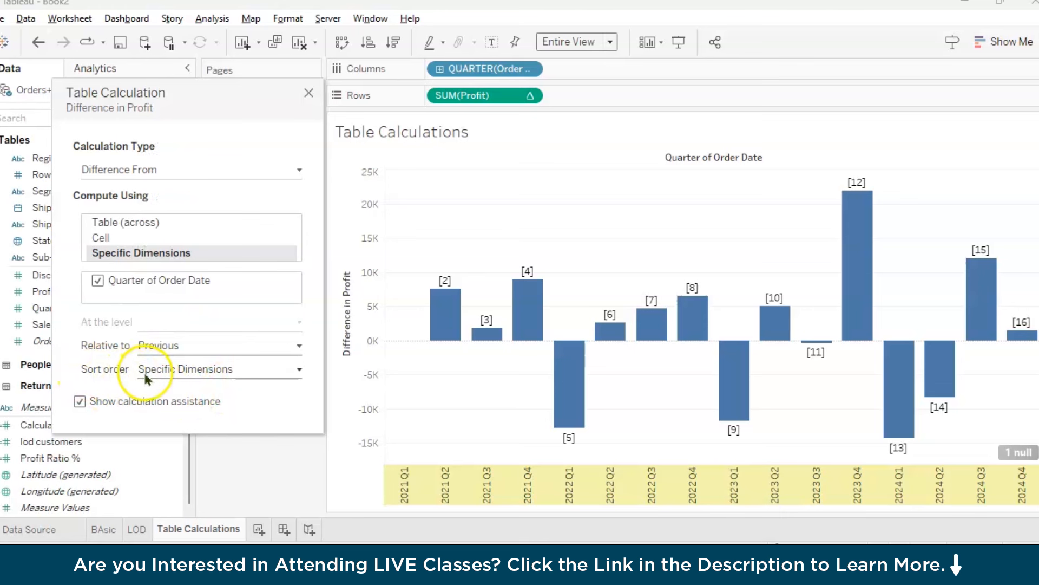
Try a custom sort order for the table calculation, and return it to Specific dimensions
{"action": "left_click", "coordinate": [144, 370]}
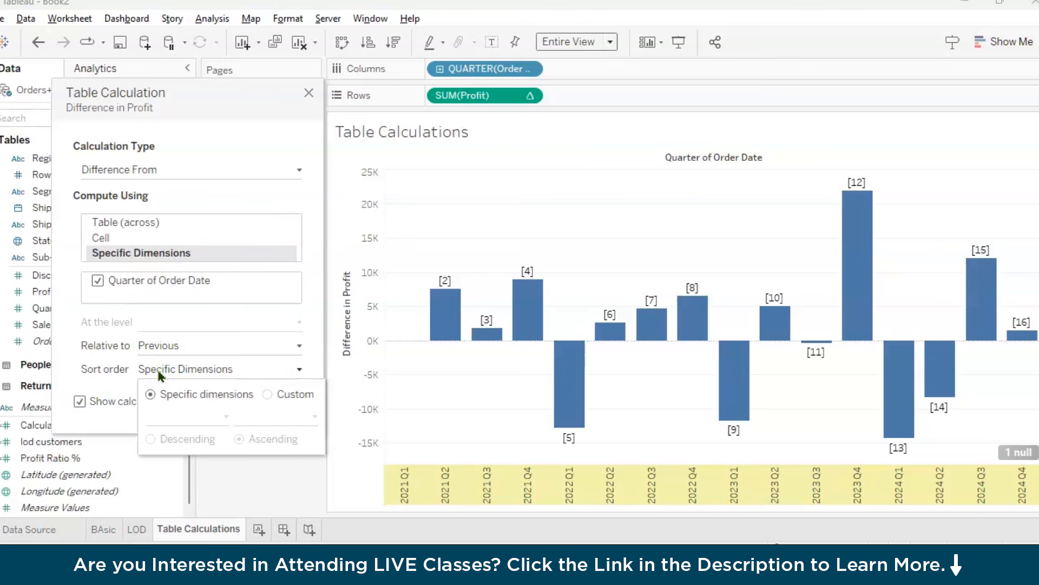
{"action": "left_click", "coordinate": [266, 394]}
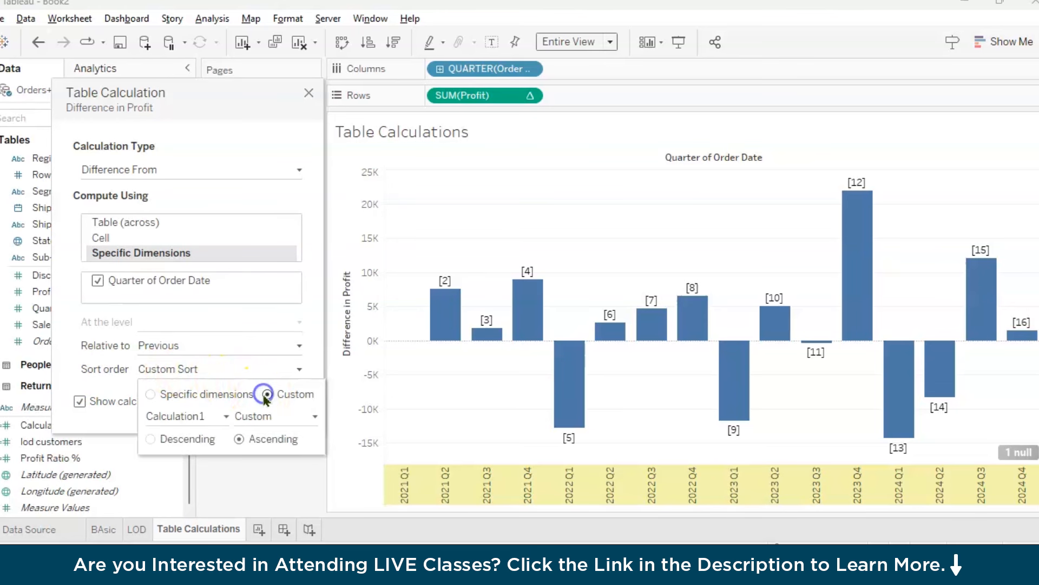
{"action": "left_click", "coordinate": [150, 395]}
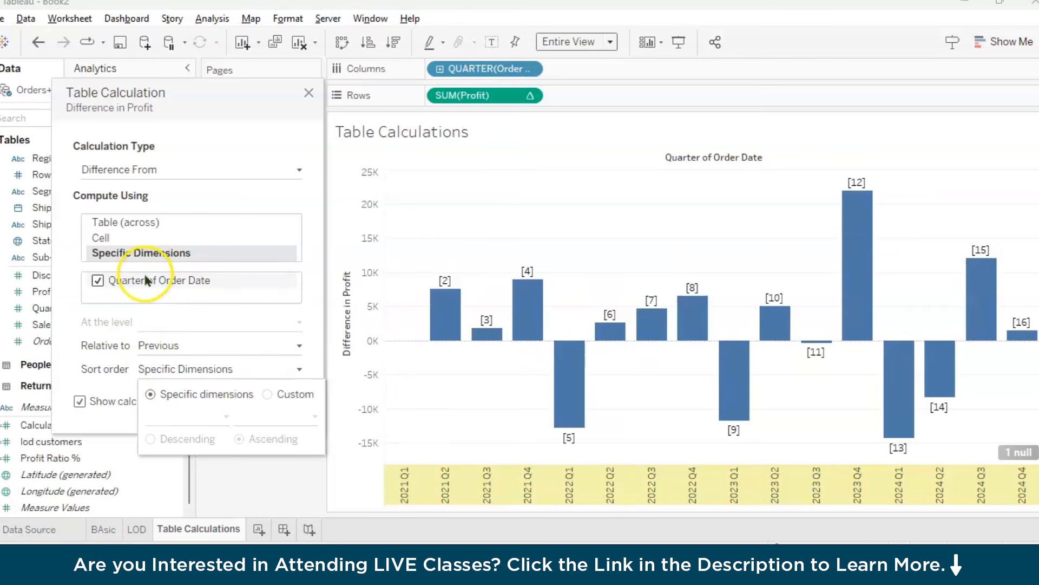
{"action": "left_click", "coordinate": [138, 369]}
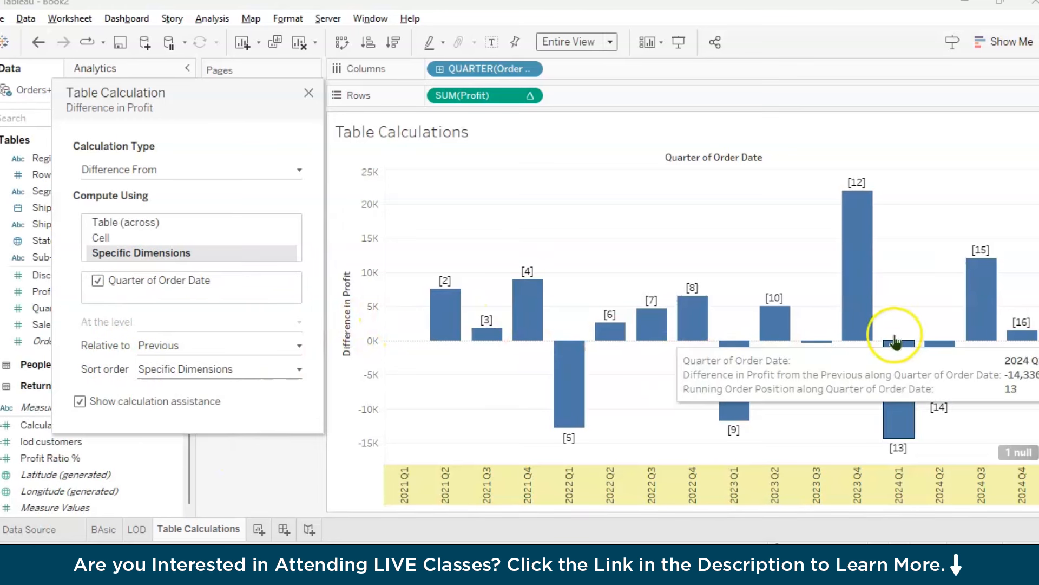
Change the table calculation type to Percent Difference From and close its dialog
{"action": "left_click", "coordinate": [296, 168]}
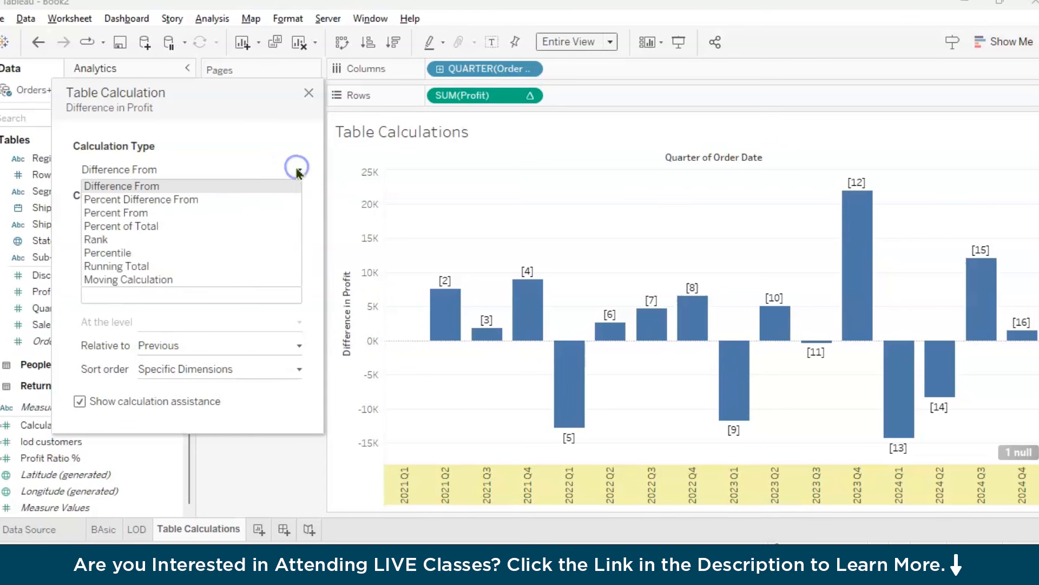
{"action": "left_click", "coordinate": [148, 199]}
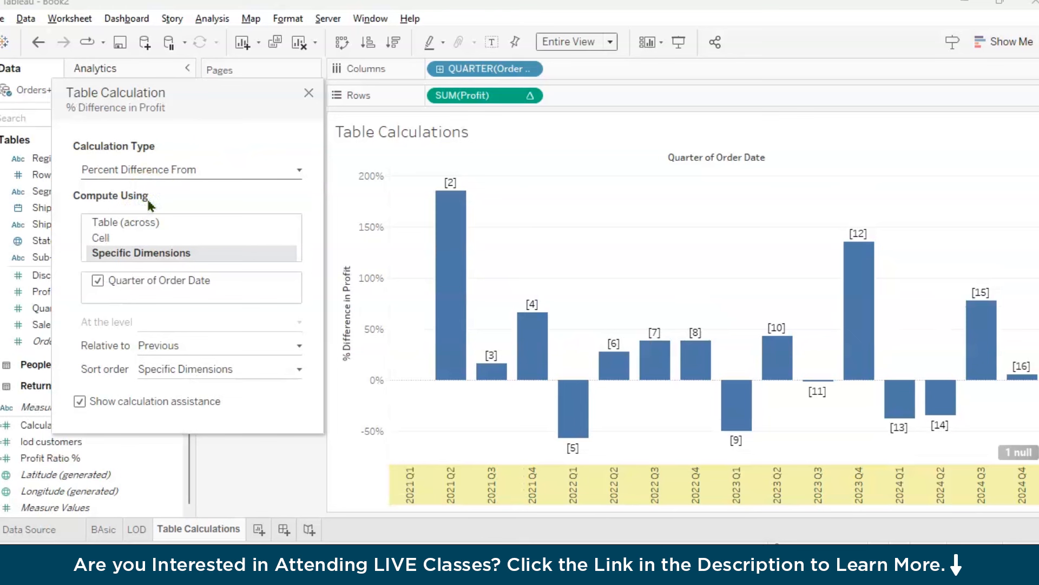
{"action": "left_click", "coordinate": [191, 170]}
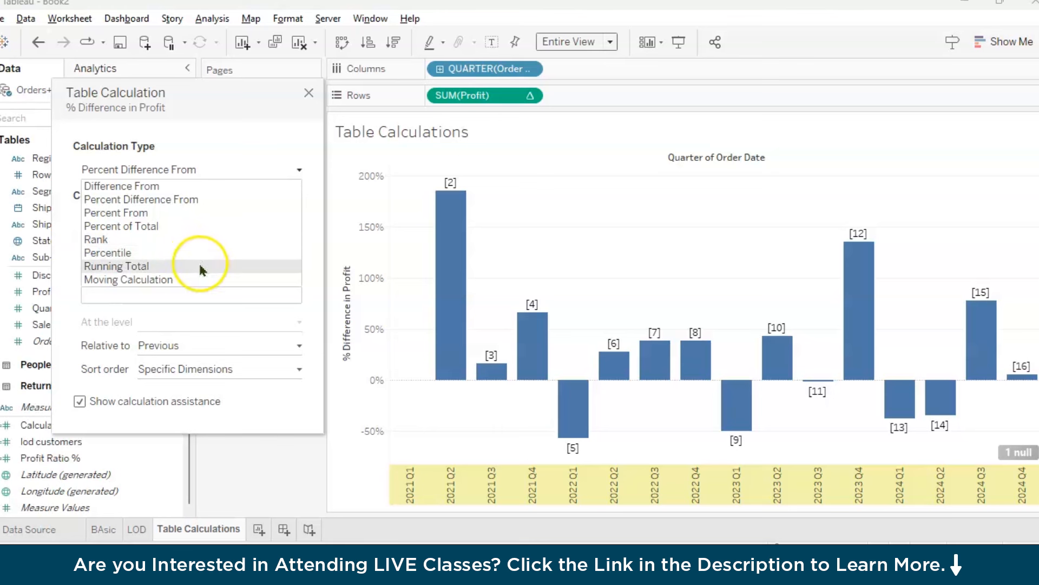
{"action": "left_click", "coordinate": [244, 169]}
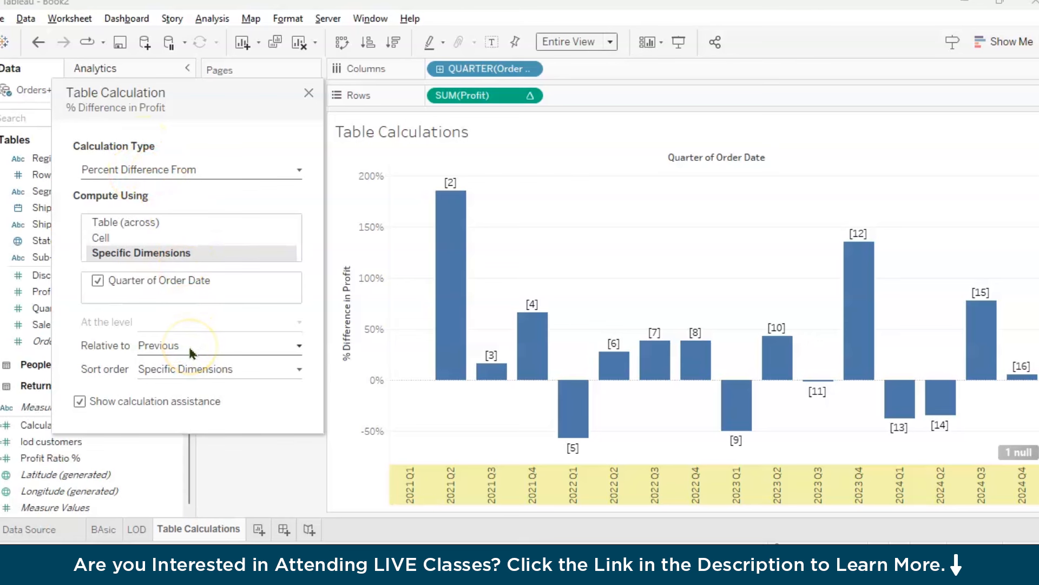
{"action": "left_click", "coordinate": [309, 93]}
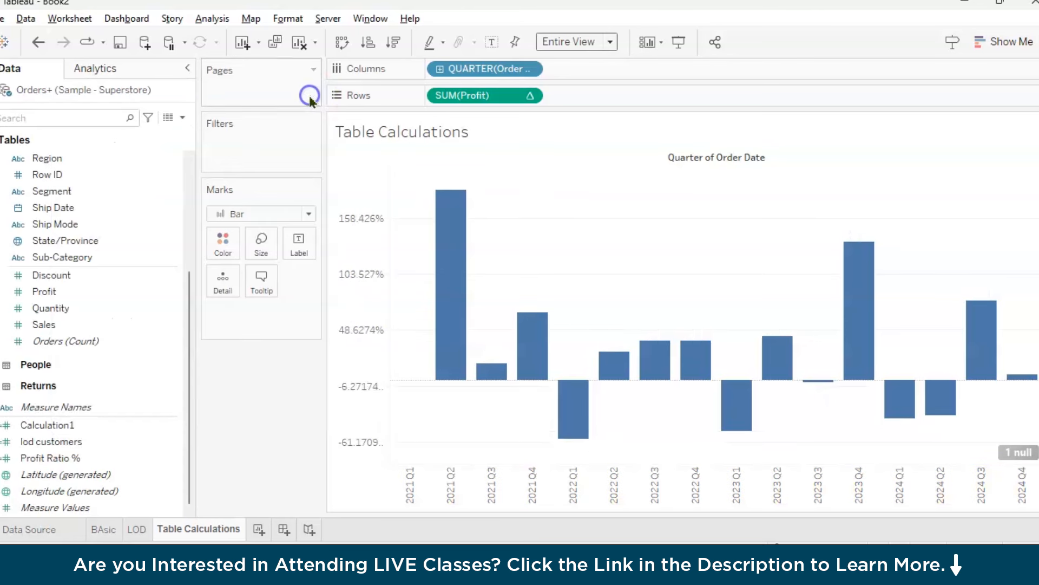
Show mark labels on the quarterly percent difference bars and inspect the 2021 Q2 and 2021 Q3 bars
{"action": "left_click", "coordinate": [491, 41]}
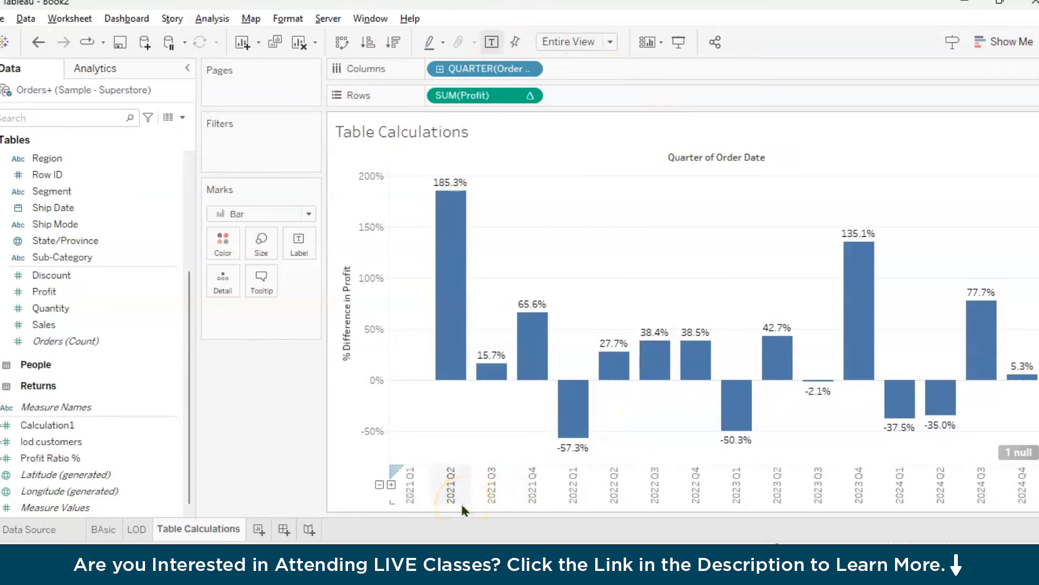
{"action": "mouse_move", "coordinate": [448, 376]}
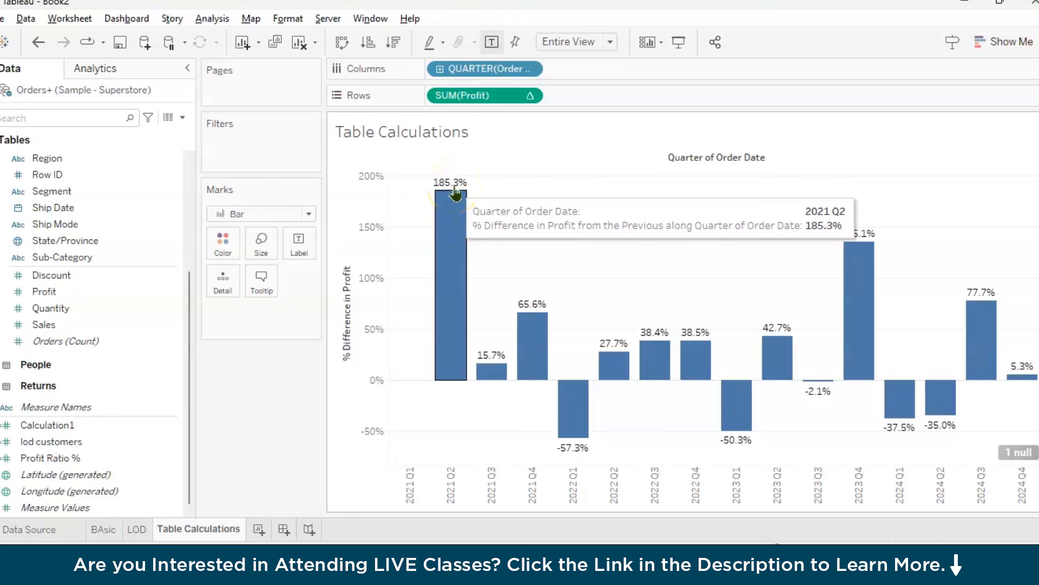
{"action": "mouse_move", "coordinate": [492, 366]}
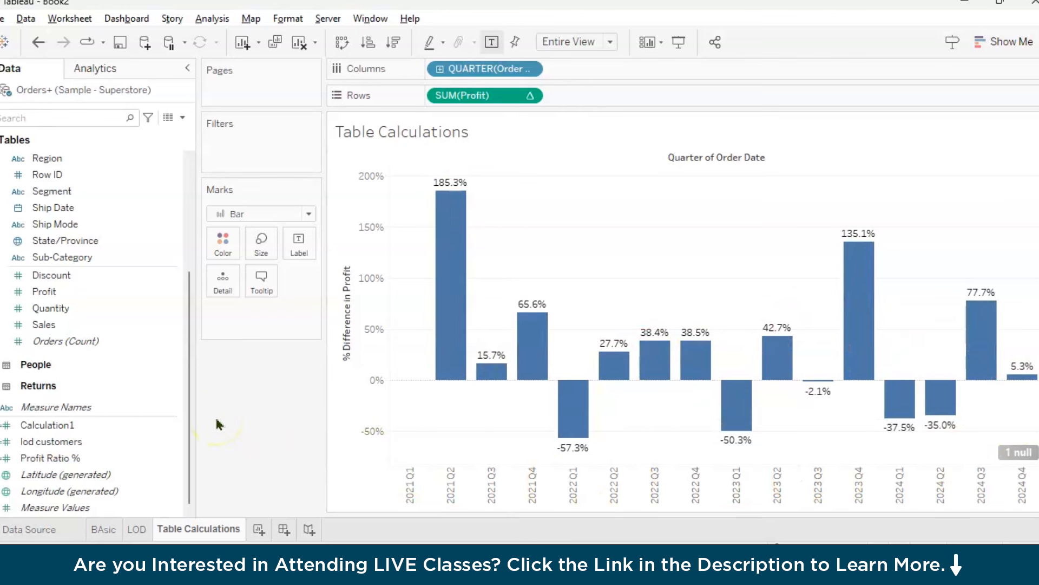
{"action": "left_click", "coordinate": [531, 95]}
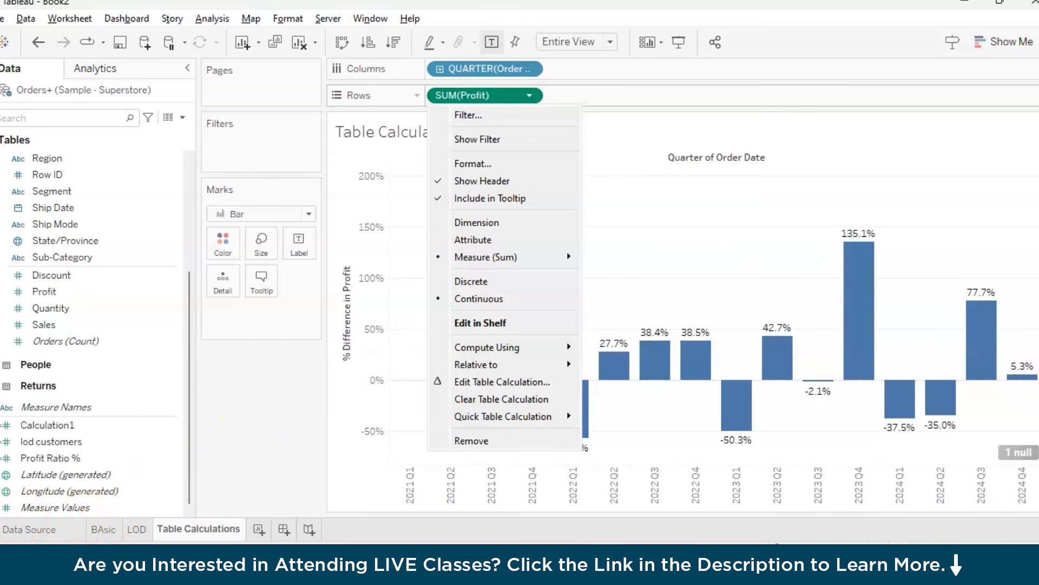
Create a new worksheet and name it Map
{"action": "left_click", "coordinate": [259, 529]}
{"action": "left_click", "coordinate": [259, 528]}
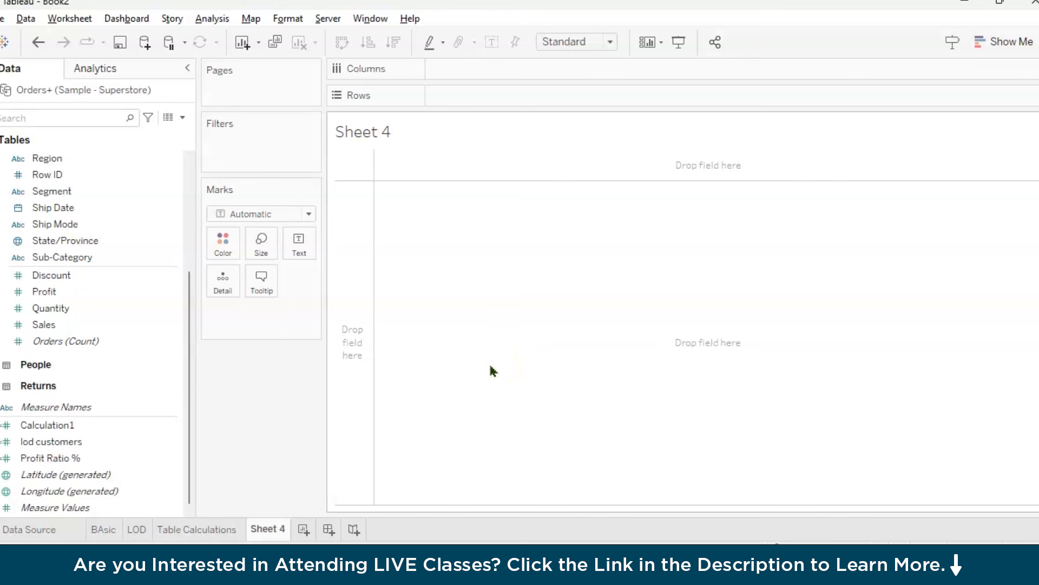
{"action": "double_click", "coordinate": [267, 529]}
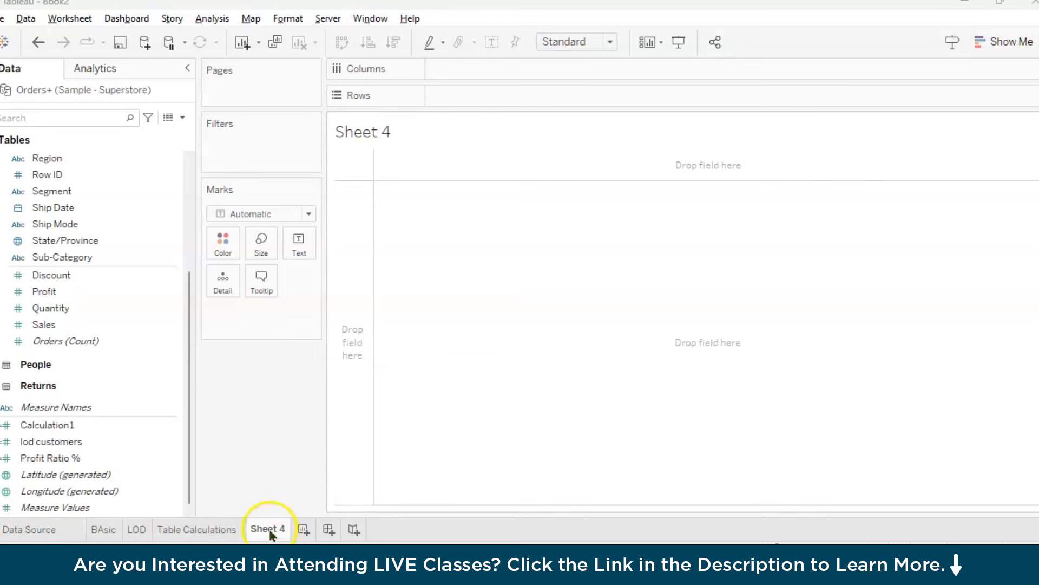
{"action": "type", "text": "Map"}
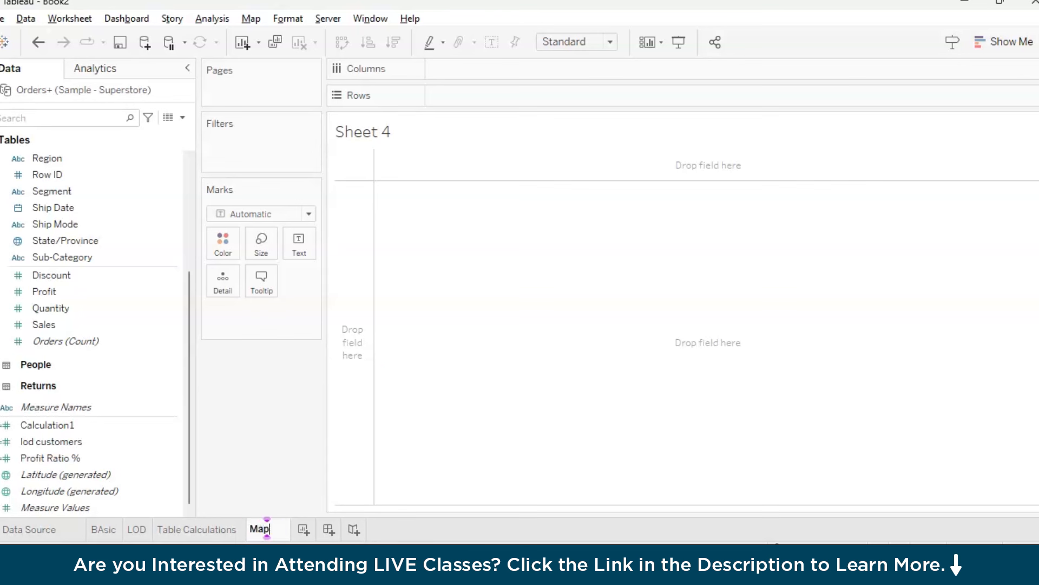
{"action": "key", "text": "Return"}
Add Country/Region and State/Province to the marks' Detail to plot the locations on a map
{"action": "left_click_drag", "start_coordinate": [192, 455], "coordinate": [192, 319]}
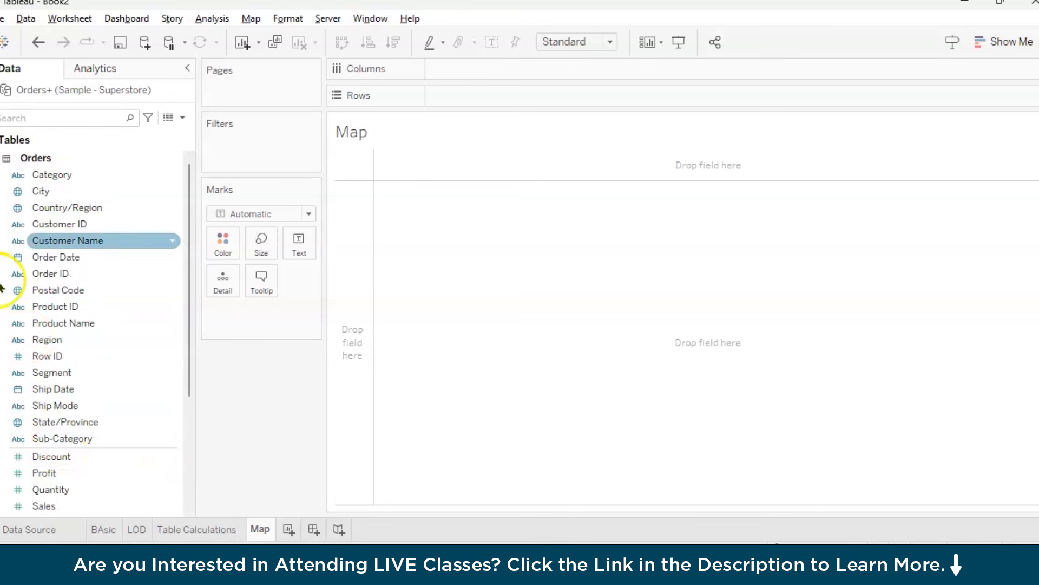
{"action": "left_click_drag", "start_coordinate": [138, 207], "coordinate": [216, 298]}
{"action": "left_click_drag", "start_coordinate": [65, 421], "coordinate": [235, 276]}
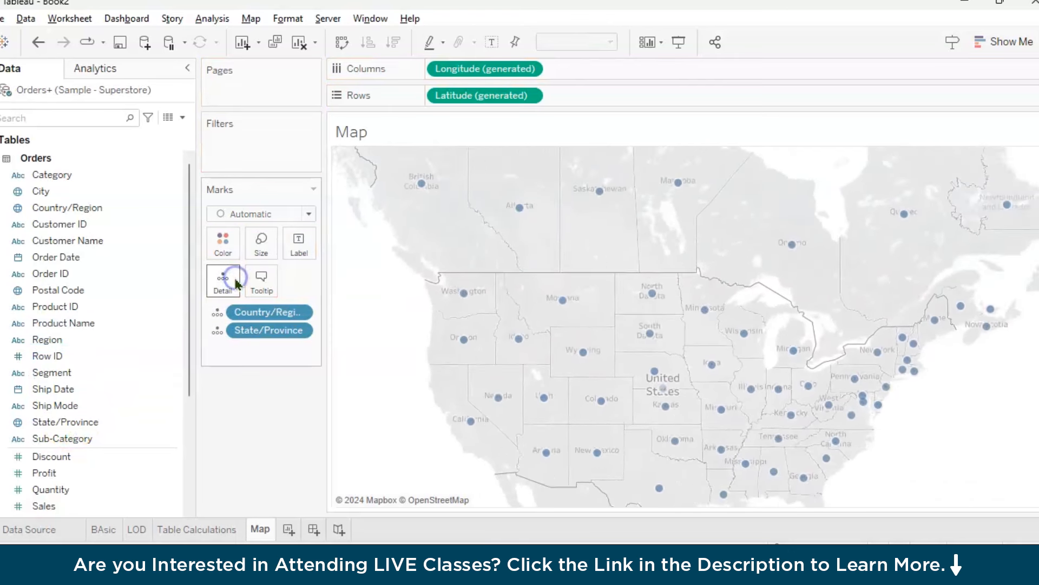
Convert the symbol map to a filled map and close the chart type suggestions
{"action": "left_click", "coordinate": [1004, 42]}
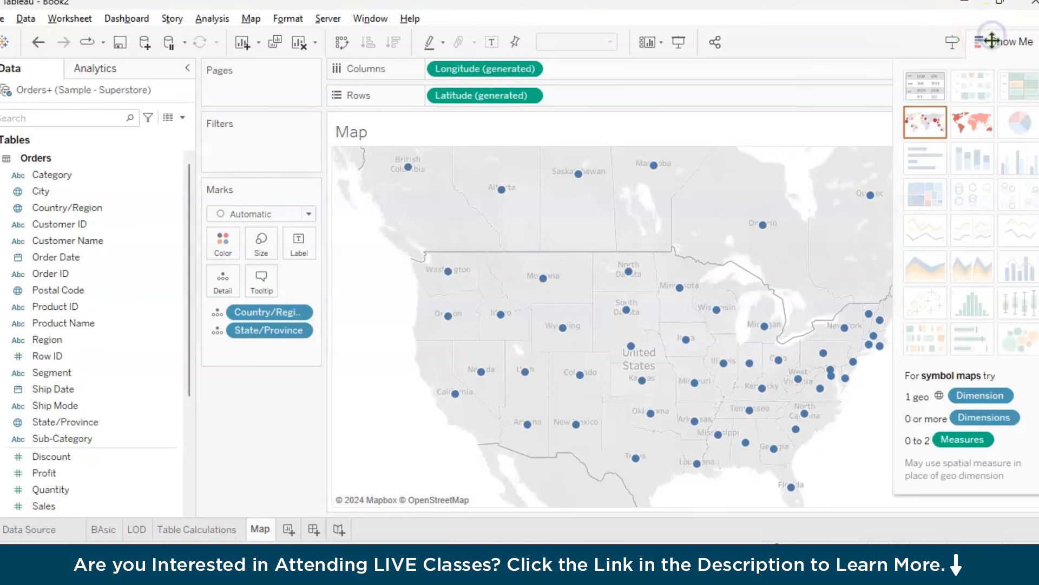
{"action": "left_click", "coordinate": [984, 120]}
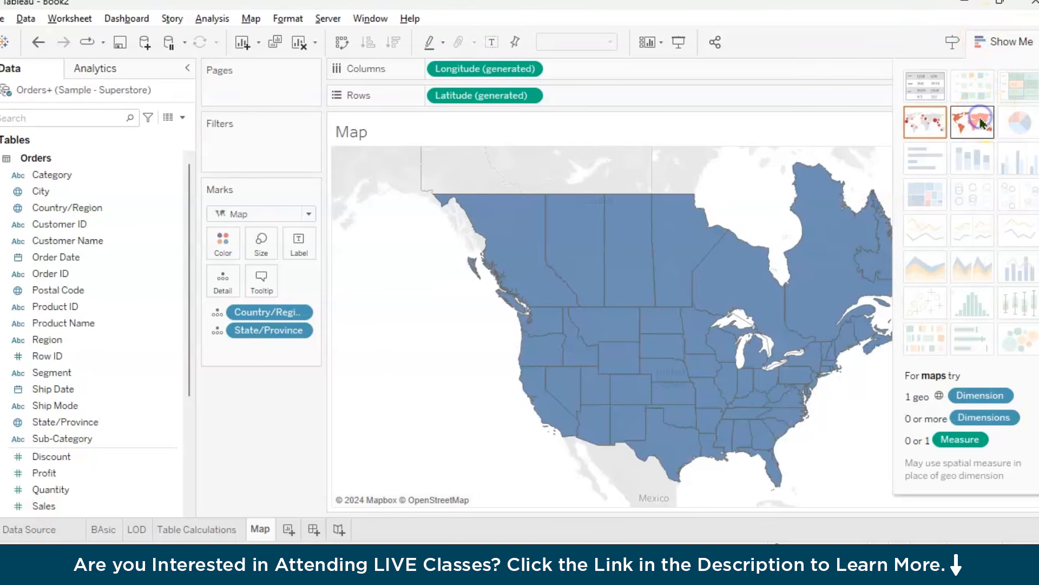
{"action": "left_click", "coordinate": [1004, 42]}
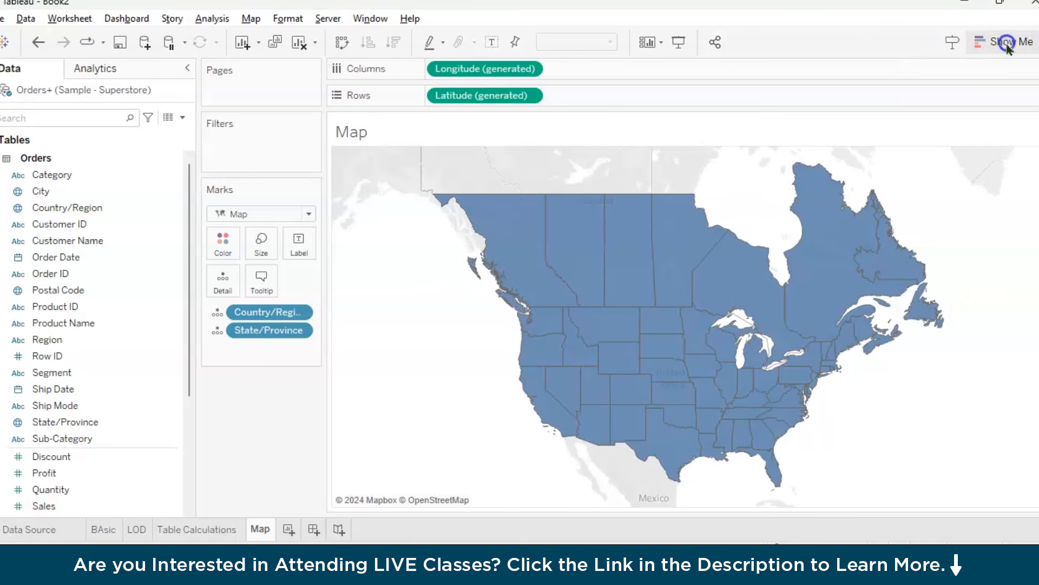
{"action": "left_click", "coordinate": [986, 232]}
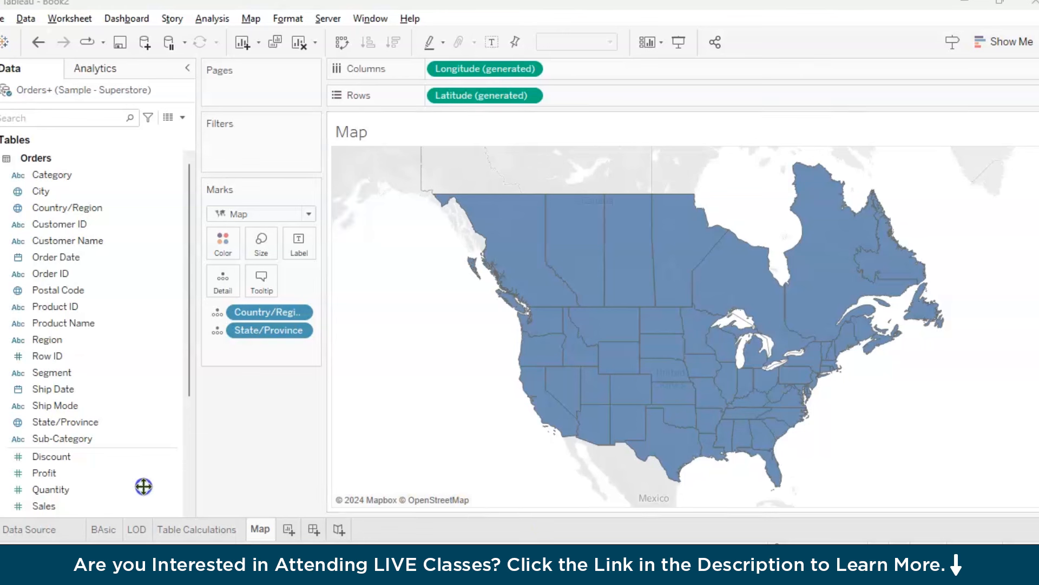
Color the states and provinces by Sales and show mark labels on the map
{"action": "scroll", "coordinate": [139, 325], "scroll_direction": "down", "scroll_amount": 3}
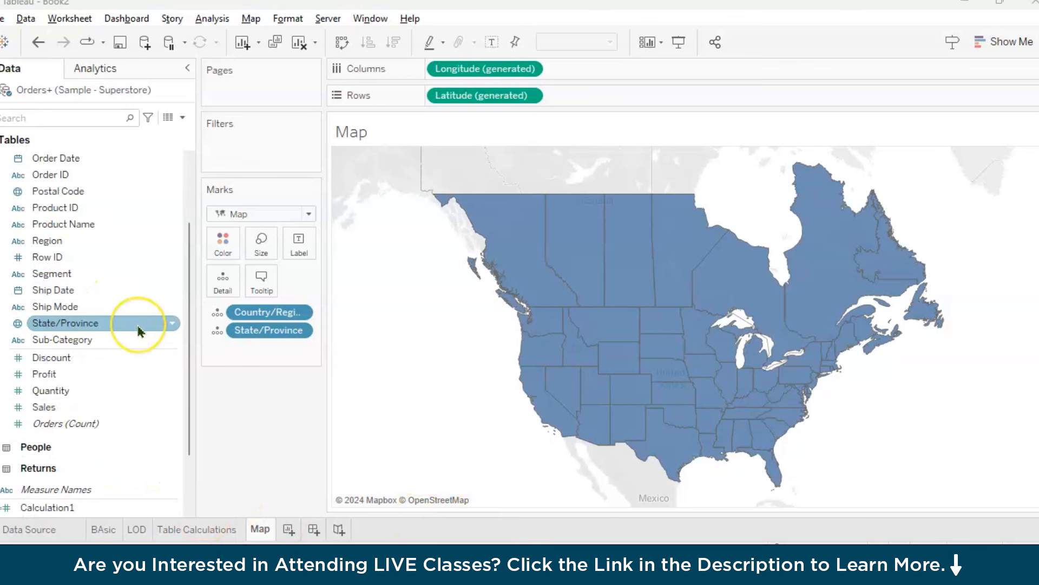
{"action": "left_click_drag", "start_coordinate": [106, 357], "coordinate": [228, 249]}
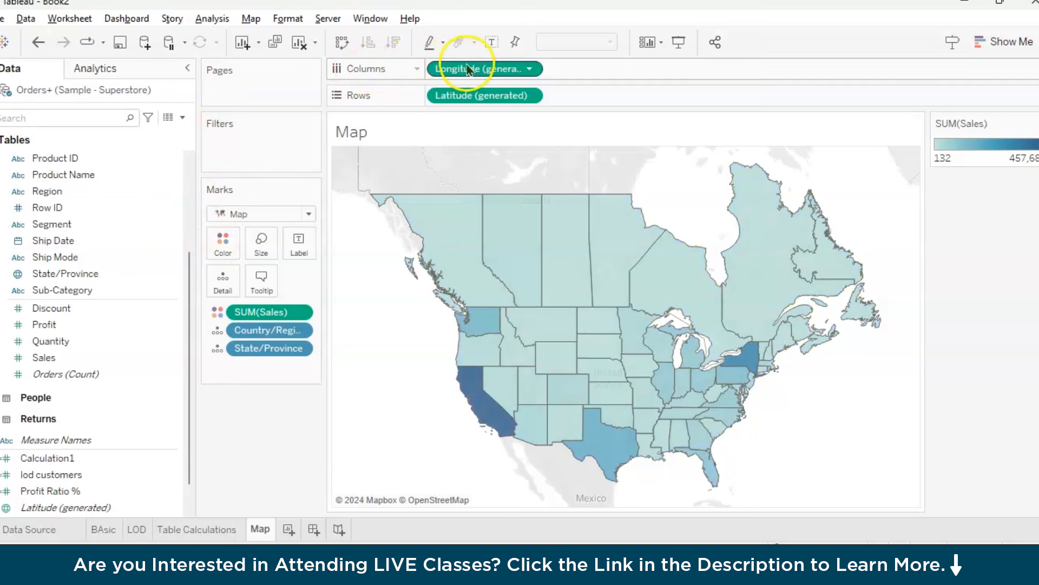
{"action": "left_click", "coordinate": [492, 44]}
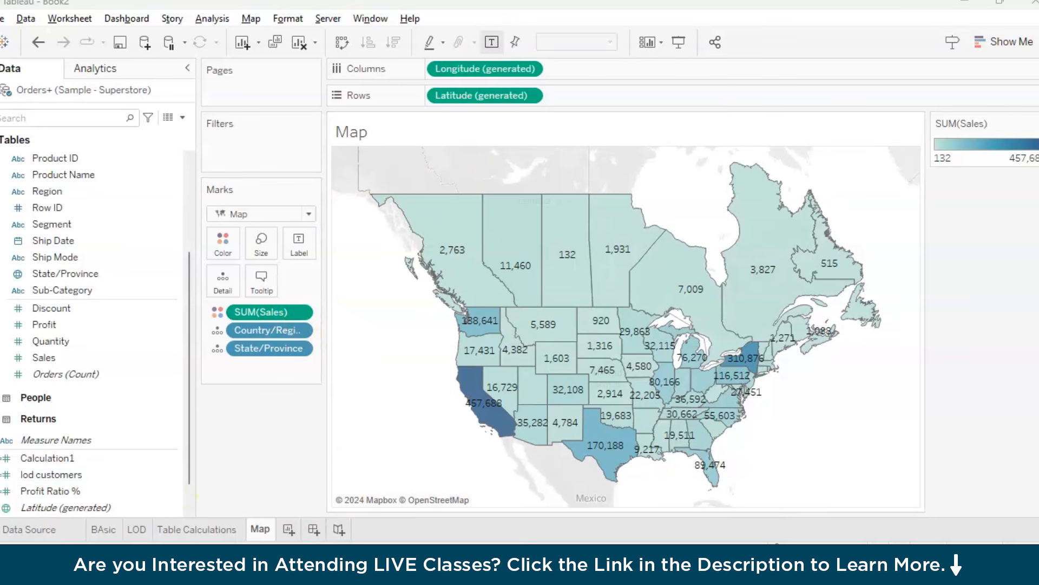
Change the aggregation of the Sales measure coloring the map to Average
{"action": "left_click", "coordinate": [300, 313]}
{"action": "mouse_move", "coordinate": [333, 458]}
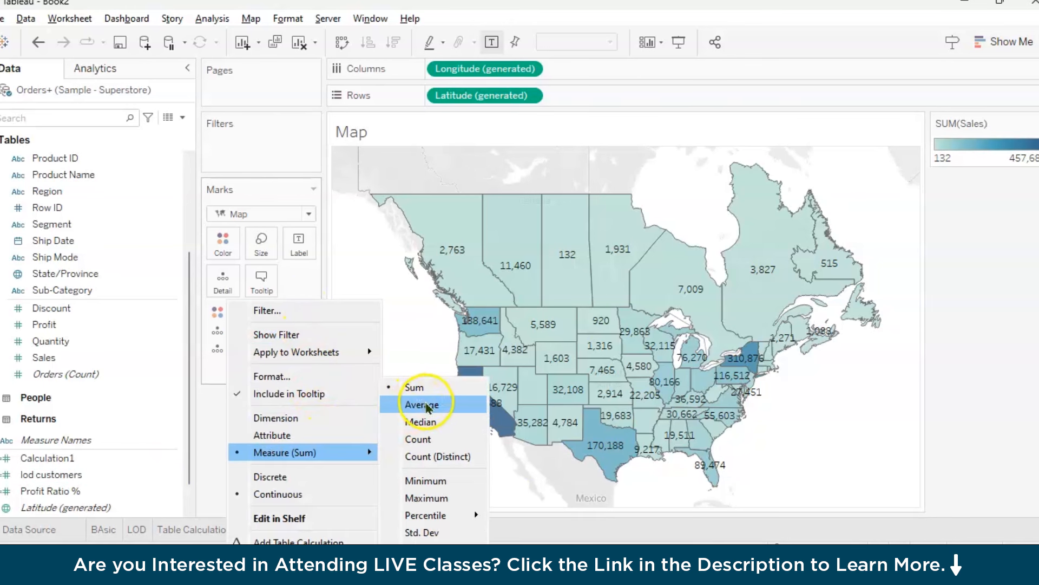
{"action": "left_click", "coordinate": [422, 405]}
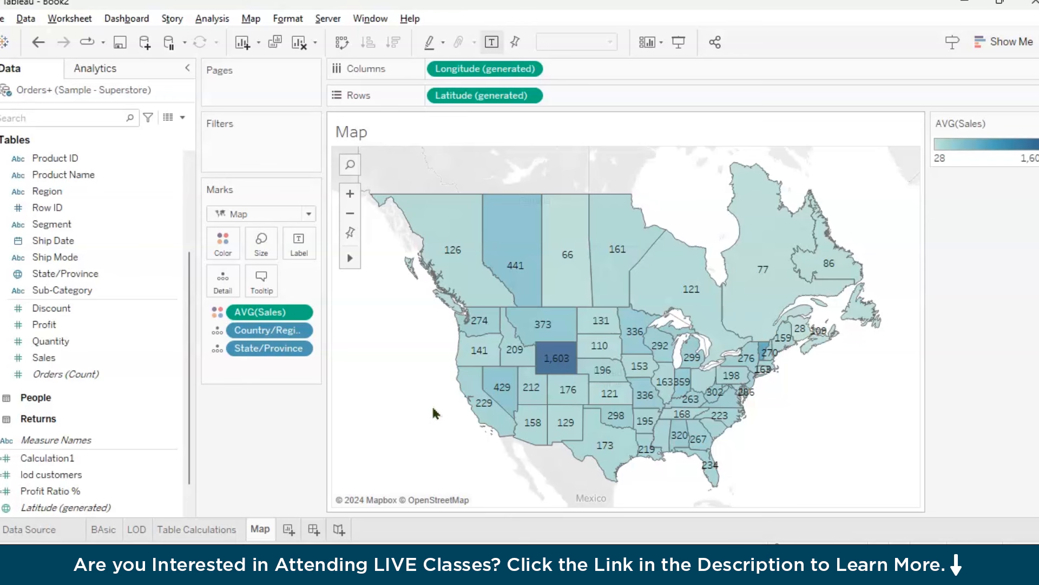
Set the font of the map's mark labels to Tableau Semibold
{"action": "left_click", "coordinate": [298, 244]}
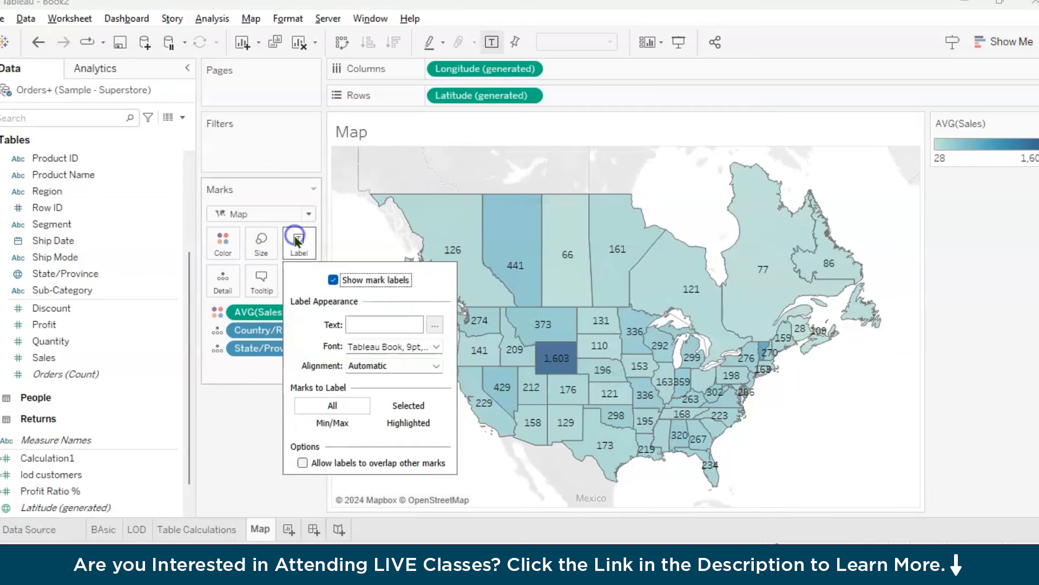
{"action": "left_click", "coordinate": [385, 348]}
{"action": "left_click", "coordinate": [457, 150]}
{"action": "left_click", "coordinate": [396, 240]}
{"action": "left_click", "coordinate": [386, 171]}
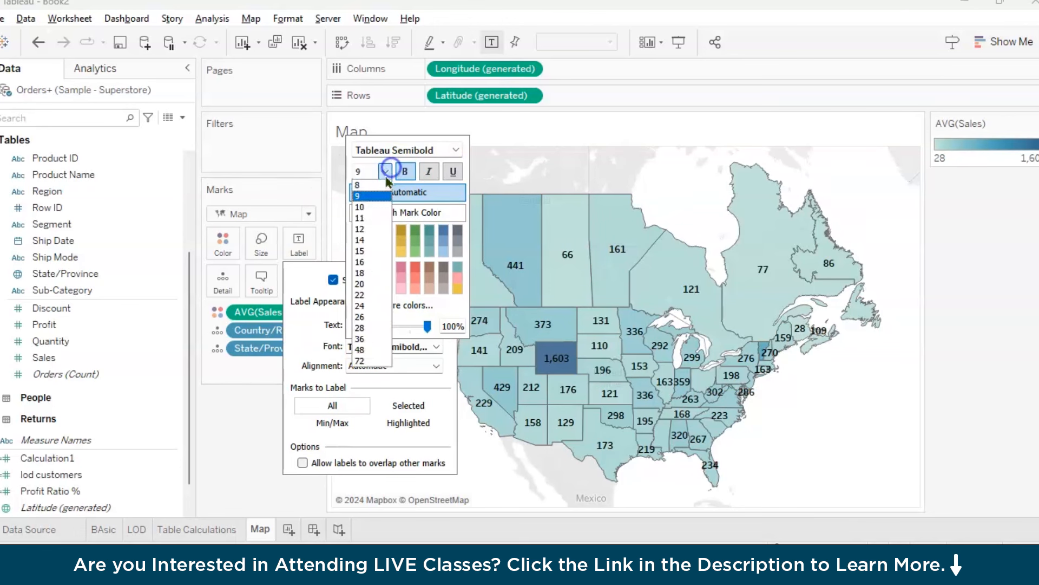
{"action": "left_click", "coordinate": [232, 418]}
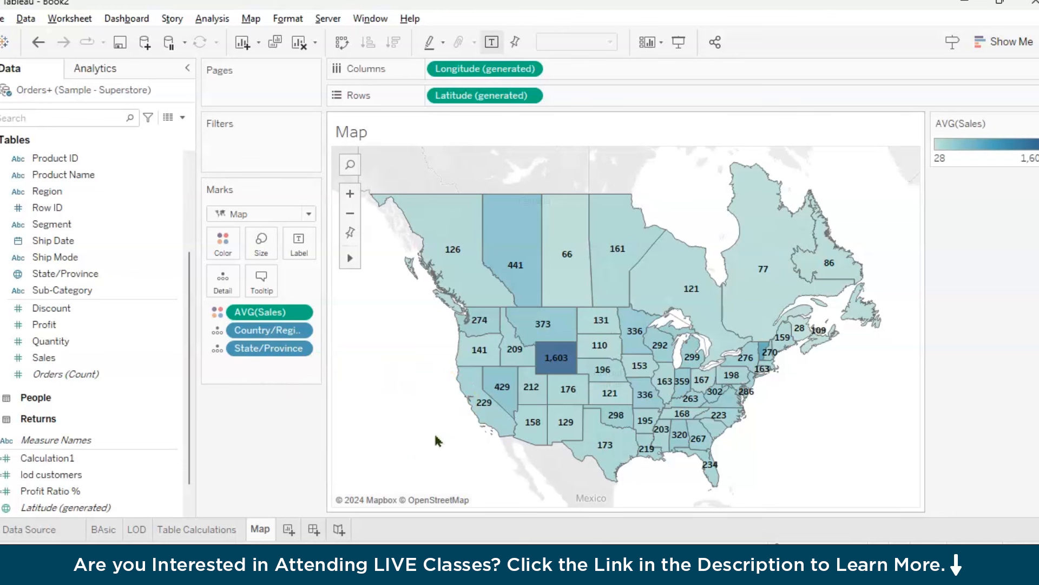
Filter the map by Region, keeping only Central
{"action": "left_click_drag", "start_coordinate": [189, 476], "coordinate": [181, 373]}
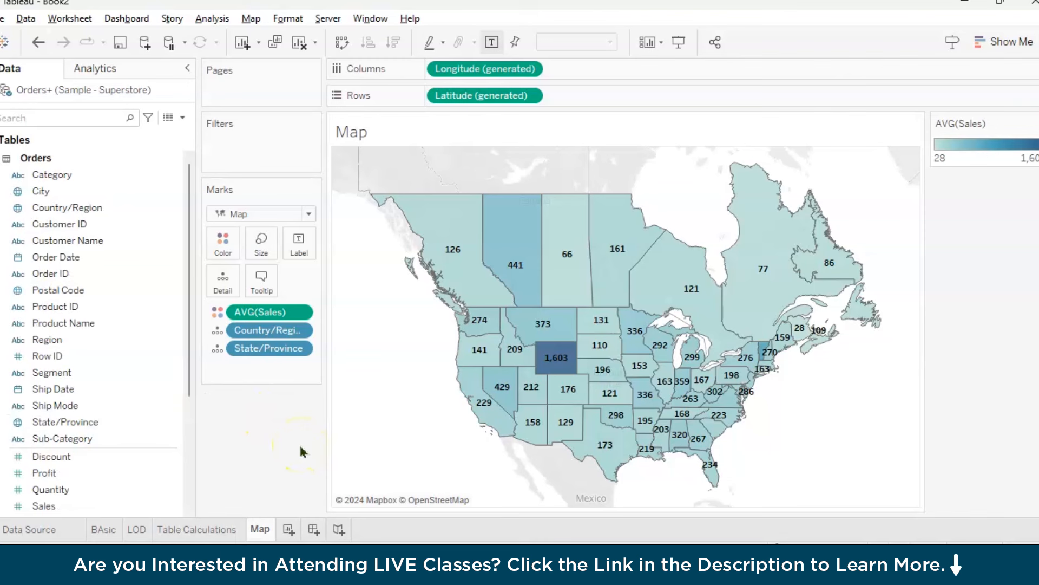
{"action": "left_click_drag", "start_coordinate": [47, 339], "coordinate": [250, 147]}
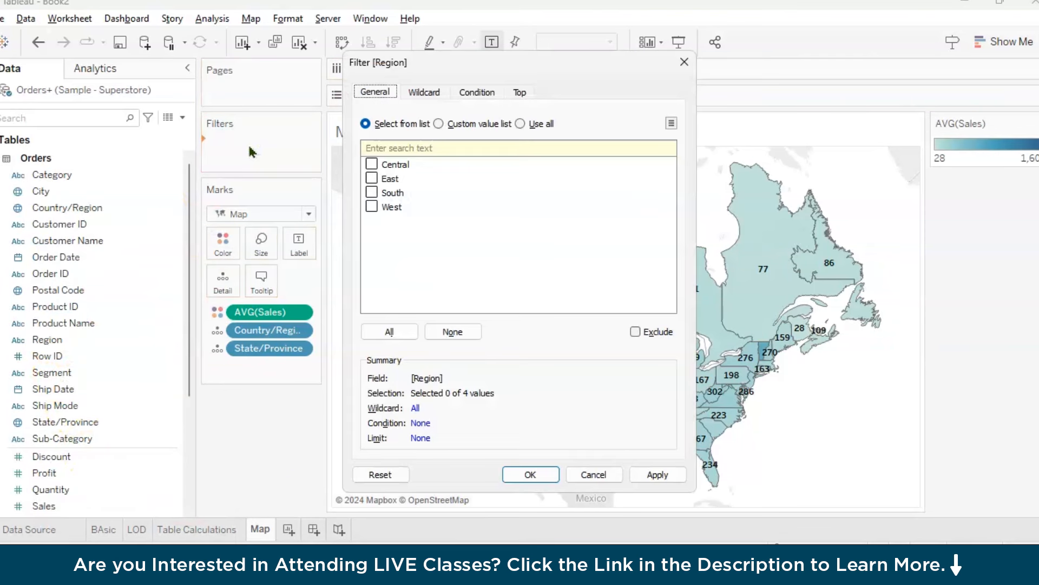
{"action": "left_click", "coordinate": [371, 164]}
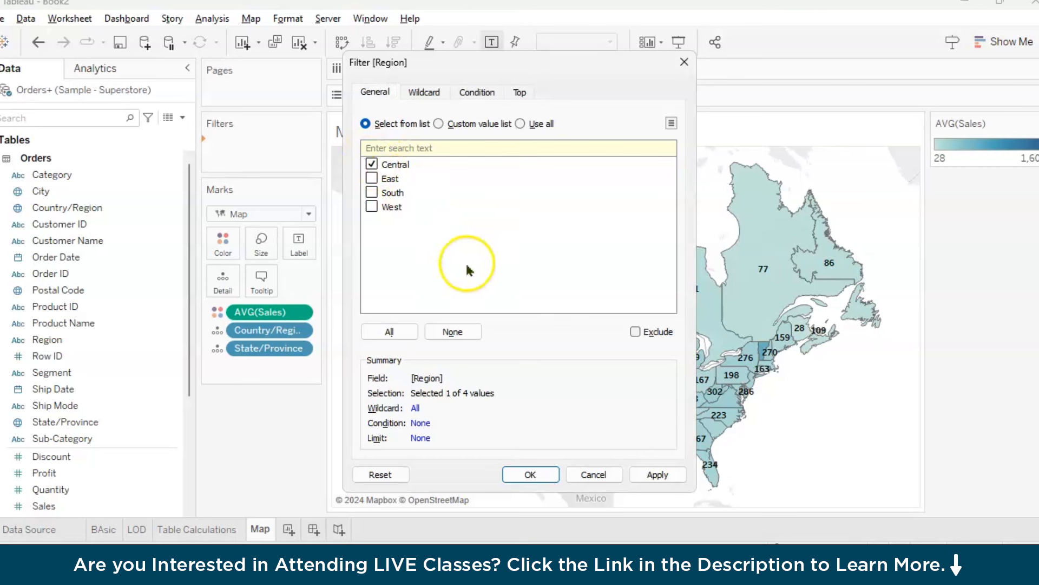
{"action": "left_click", "coordinate": [658, 474]}
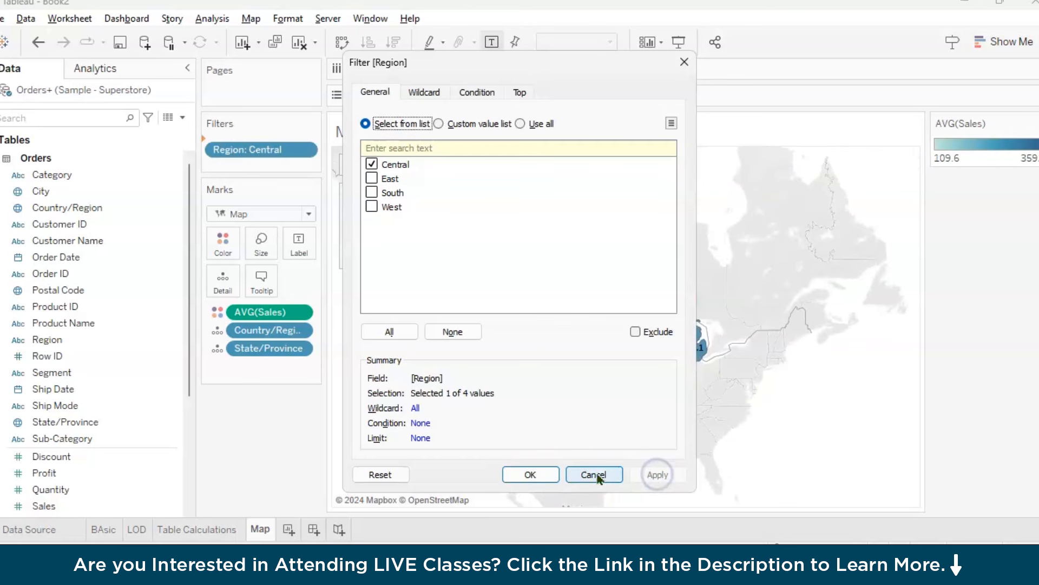
{"action": "left_click", "coordinate": [540, 476]}
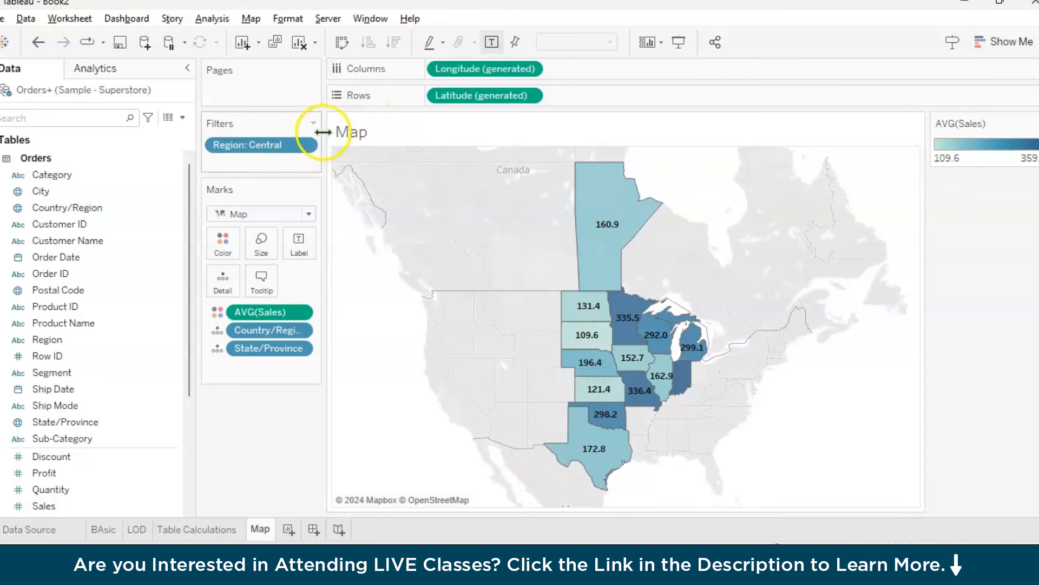
Show the Region filter beside the map and make it a single value list
{"action": "left_click", "coordinate": [306, 146]}
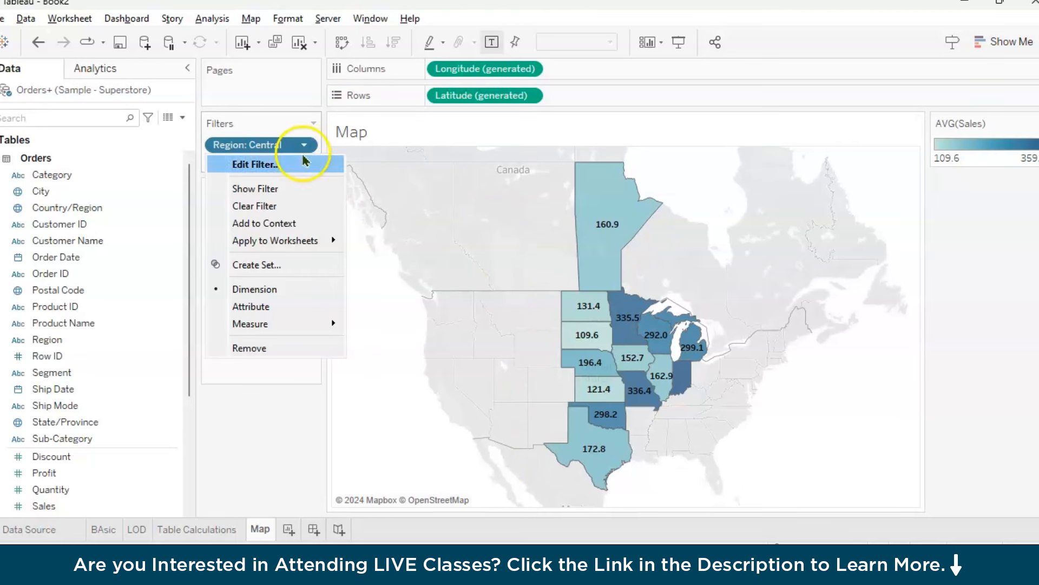
{"action": "left_click", "coordinate": [289, 191]}
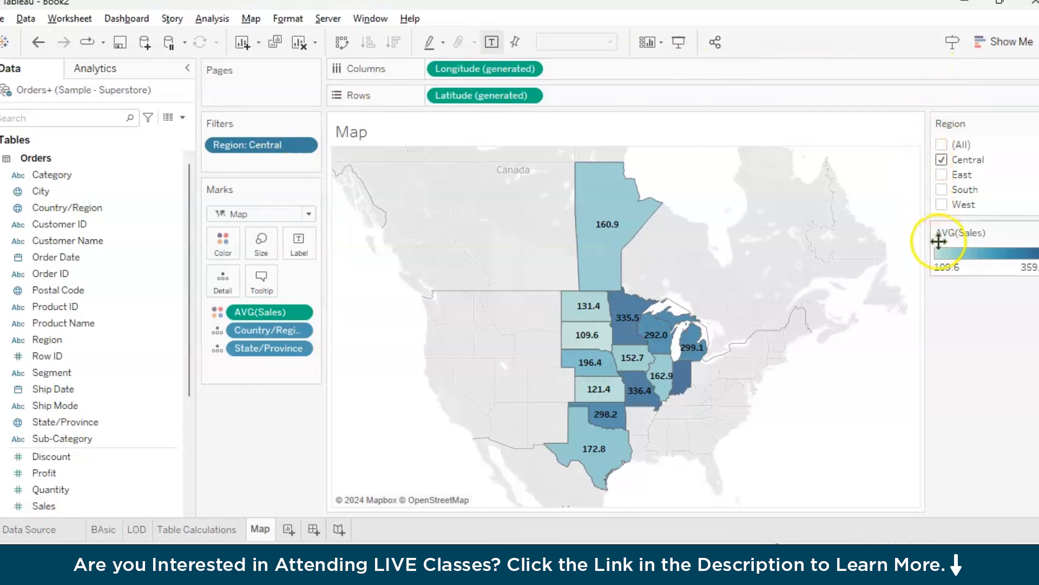
{"action": "left_click", "coordinate": [1034, 122]}
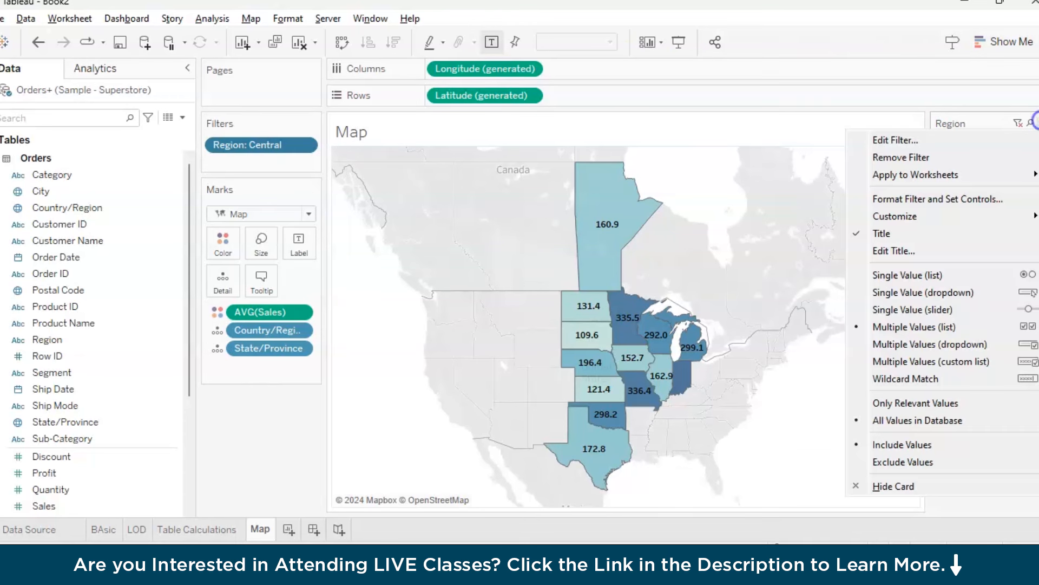
{"action": "left_click", "coordinate": [975, 277]}
Switch the map's Region filter between East, South, West and Central to compare the regions, ending on West
{"action": "left_click", "coordinate": [941, 174]}
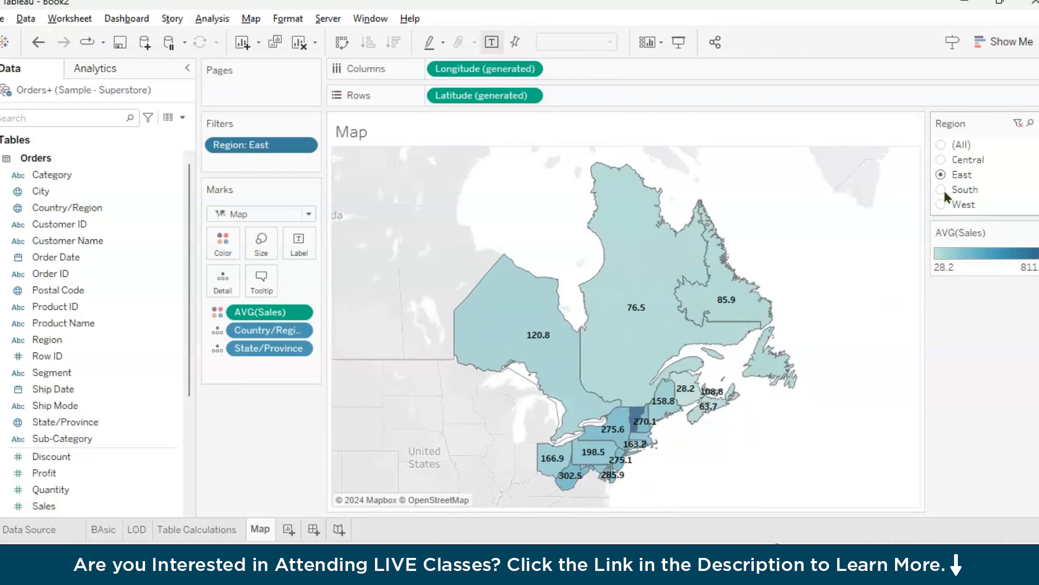
{"action": "left_click", "coordinate": [943, 191]}
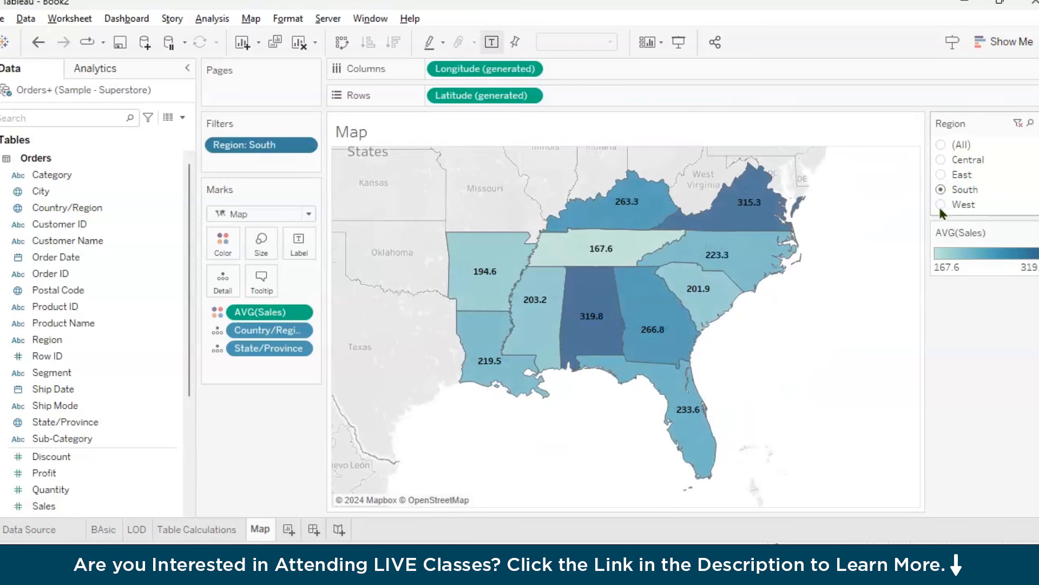
{"action": "left_click", "coordinate": [941, 206]}
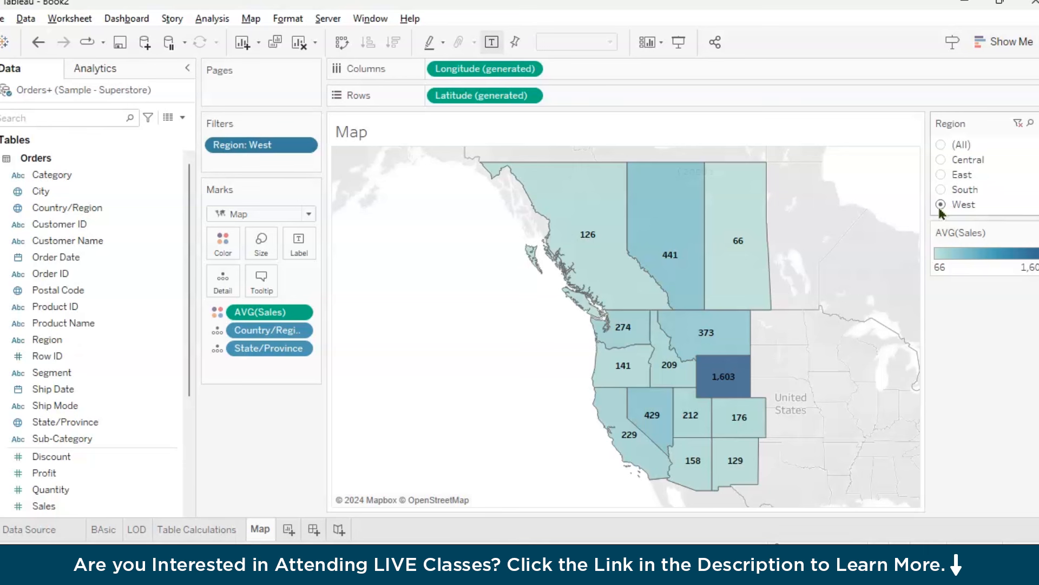
{"action": "left_click", "coordinate": [940, 191]}
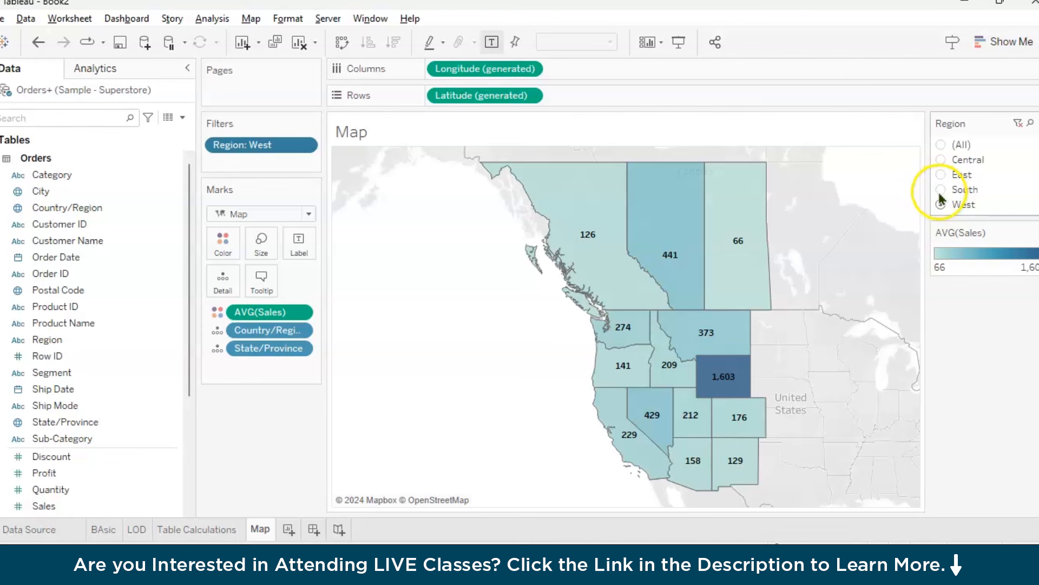
{"action": "left_click", "coordinate": [941, 159]}
{"action": "left_click", "coordinate": [941, 174]}
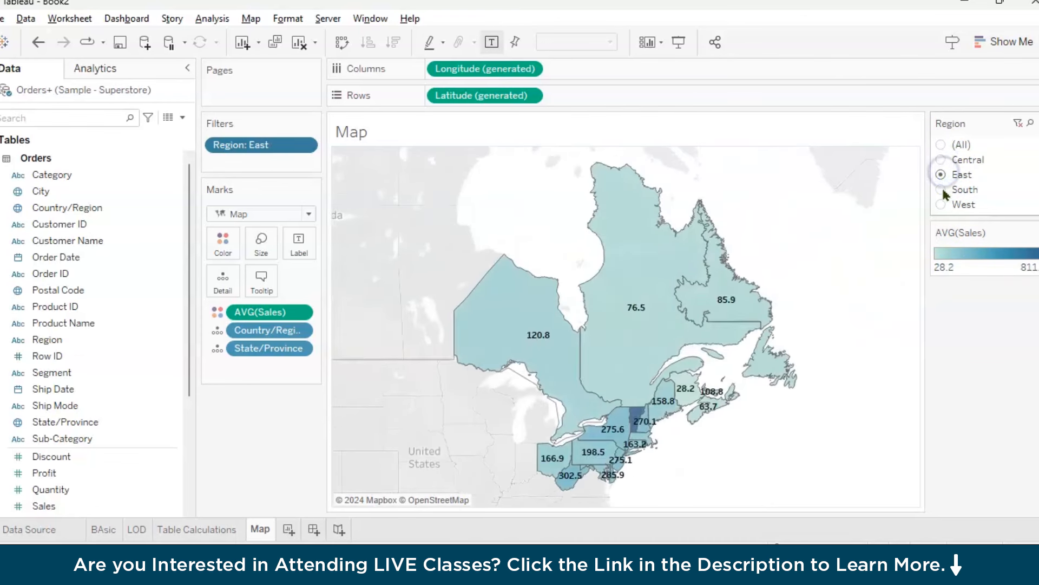
{"action": "left_click", "coordinate": [941, 190]}
{"action": "left_click", "coordinate": [942, 204]}
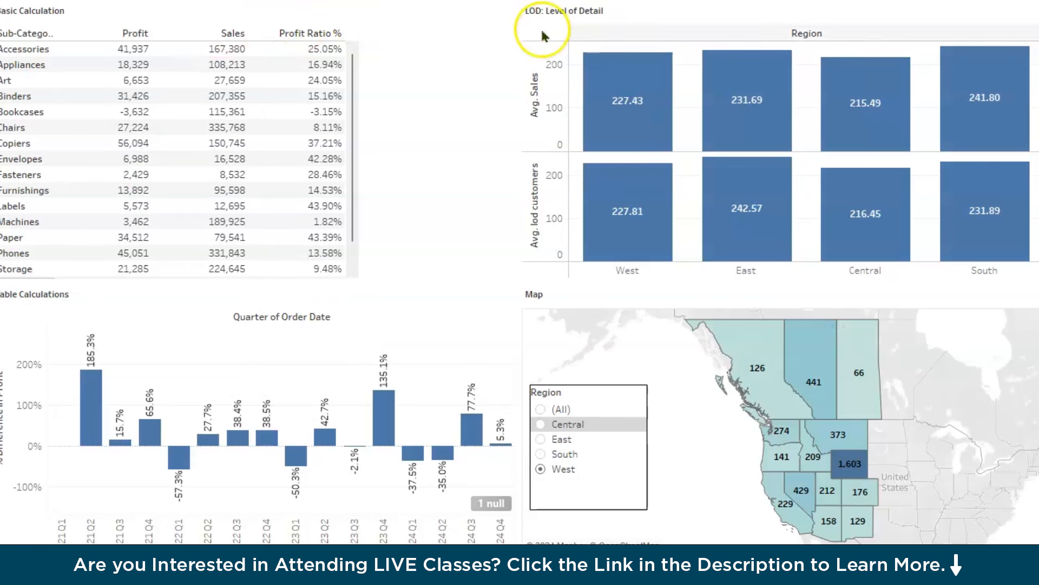
Filter the dashboard's other charts by selecting the westernmost Canadian province on the map, labelled 126
{"action": "mouse_move", "coordinate": [623, 195]}
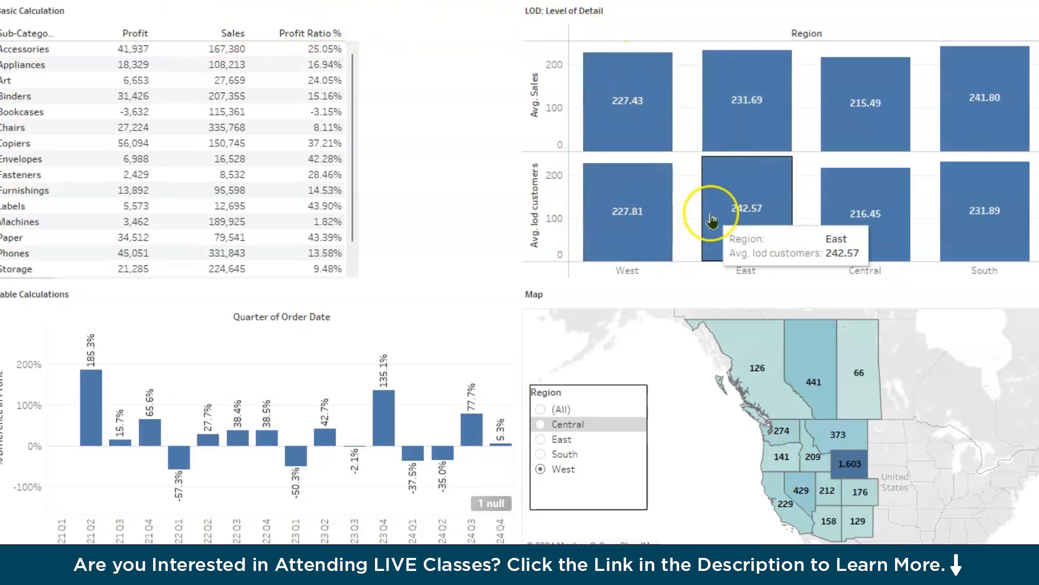
{"action": "mouse_move", "coordinate": [768, 475]}
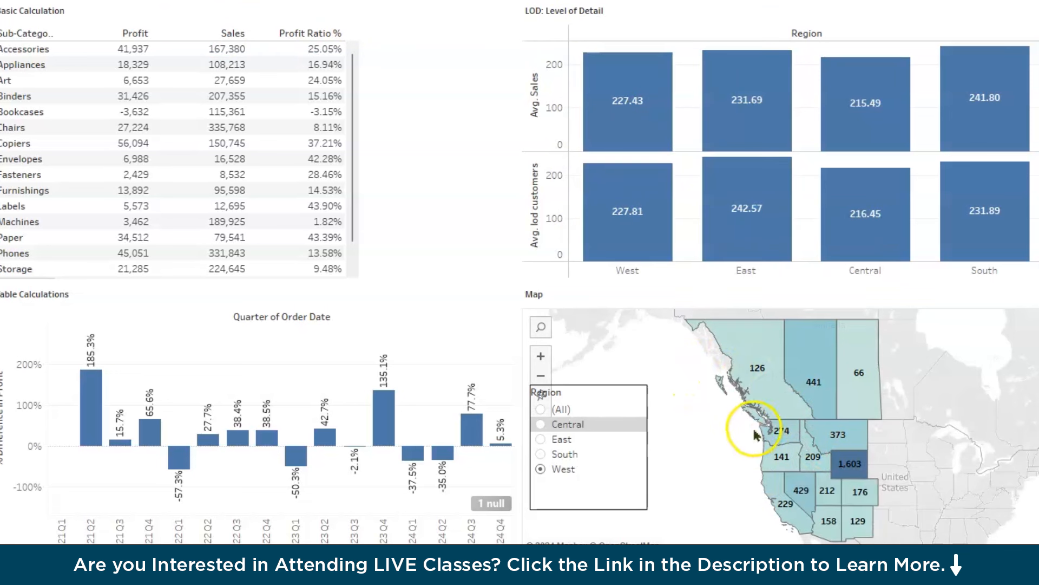
{"action": "left_click", "coordinate": [779, 387]}
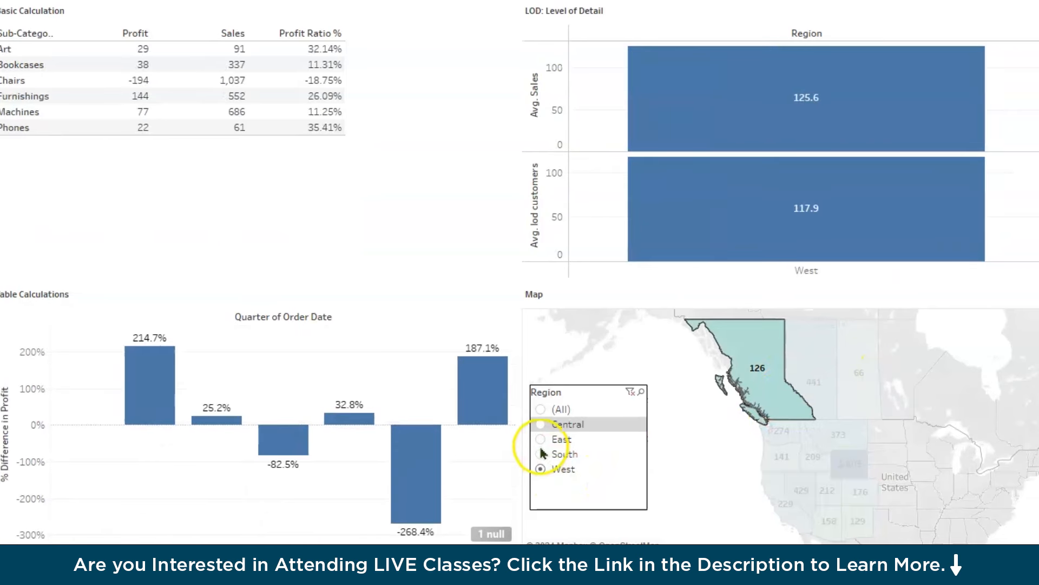
Set the dashboard's Region filter to (All) and filter the other charts by the Accessories sub-category
{"action": "left_click", "coordinate": [540, 409]}
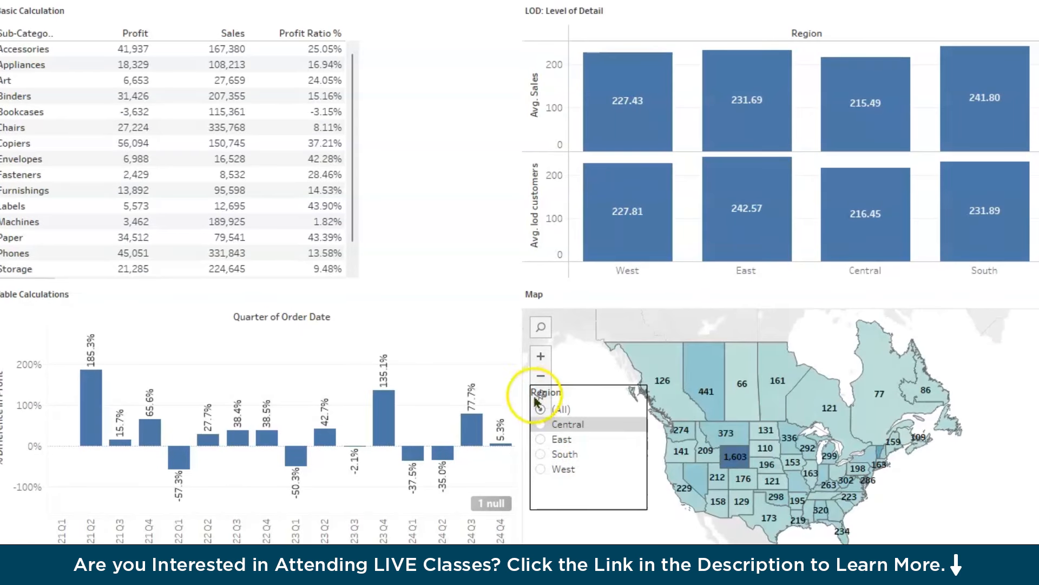
{"action": "left_click", "coordinate": [39, 51]}
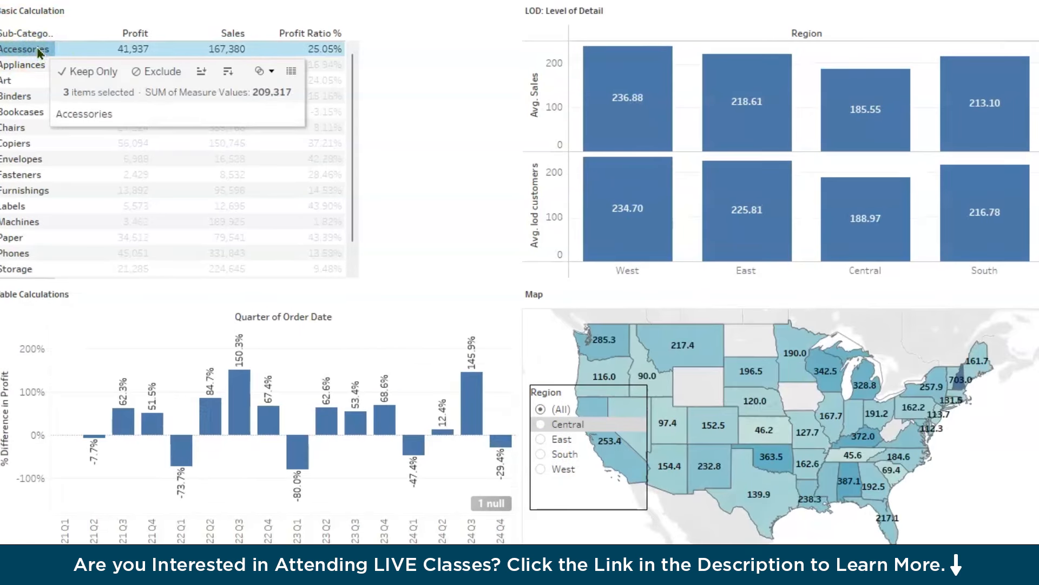